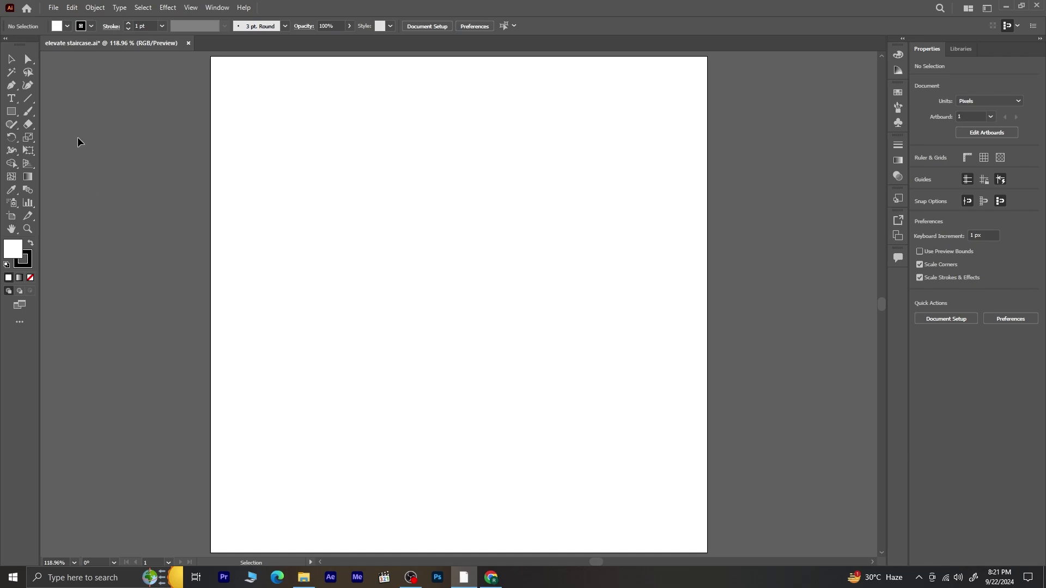
Step: Draw a rectangle about 276 × 403 px and centre it horizontally and vertically on the artboard
click(11, 112)
mouse_move(363, 141)
mouse_down()
mouse_move(376, 188)
mouse_move(535, 491)
mouse_move(591, 473)
mouse_up()
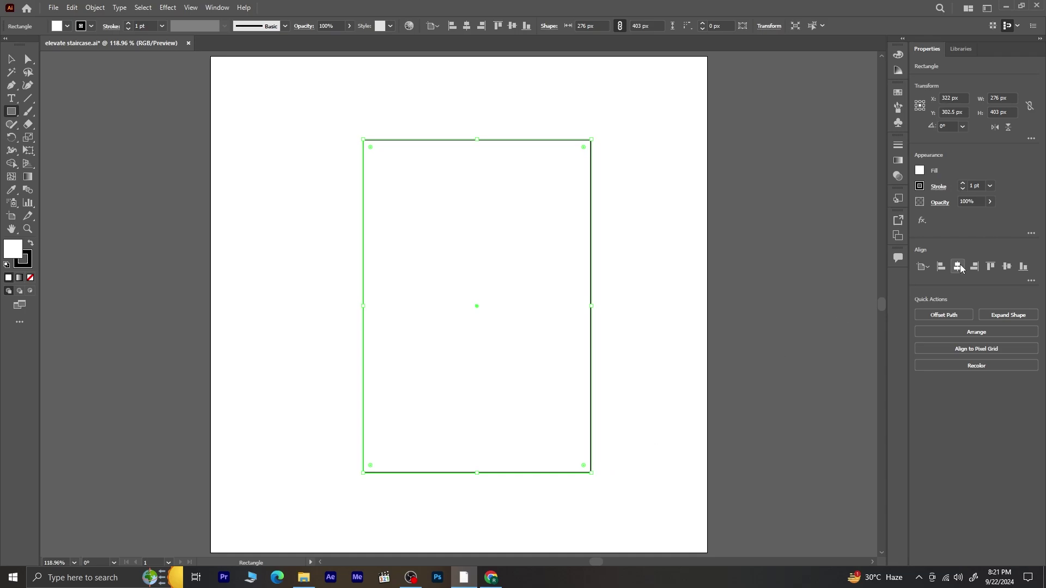
click(959, 266)
click(1007, 266)
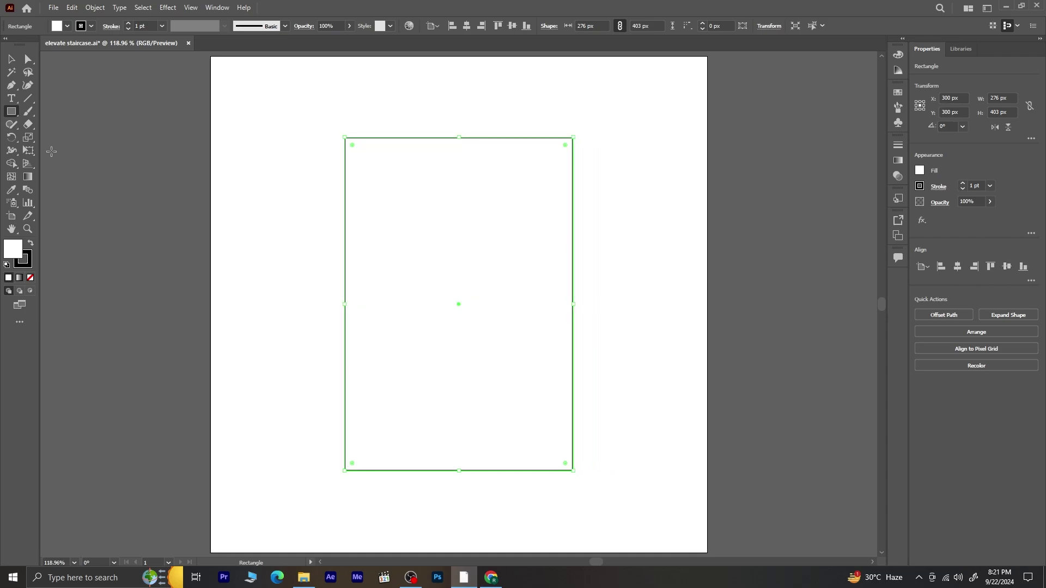
Step: Round the rectangle's two top corners fully into an arch and raise it to about Y 237.5 px, centred horizontally
click(29, 59)
drag(319, 114, 433, 441)
click(11, 55)
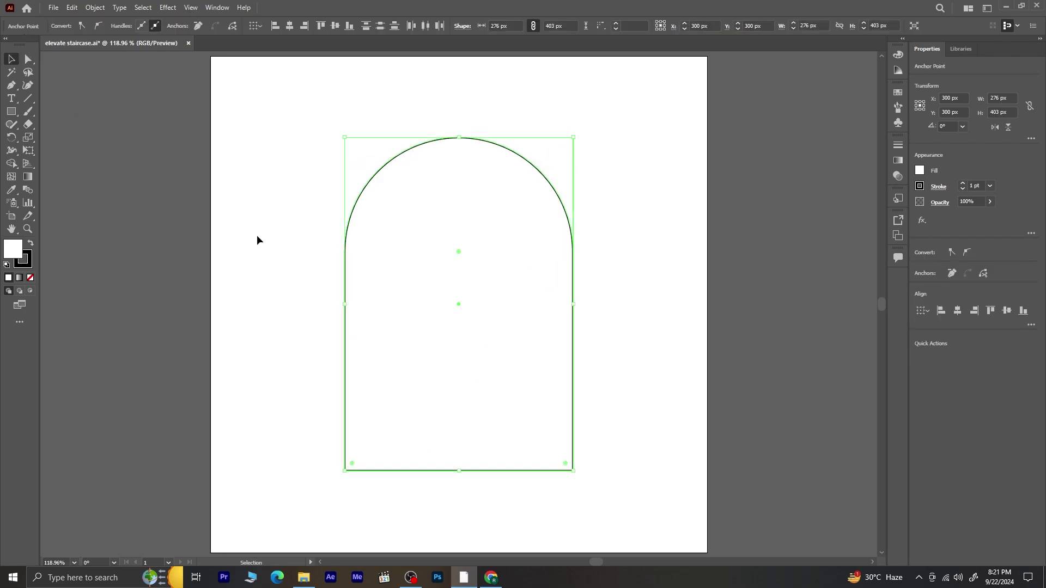
drag(400, 305, 400, 249)
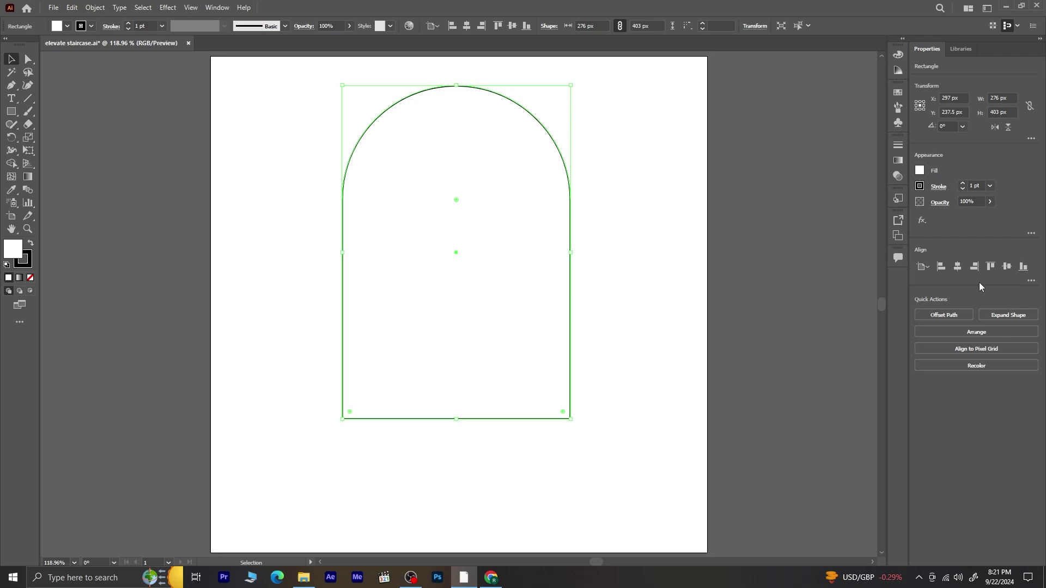
click(959, 268)
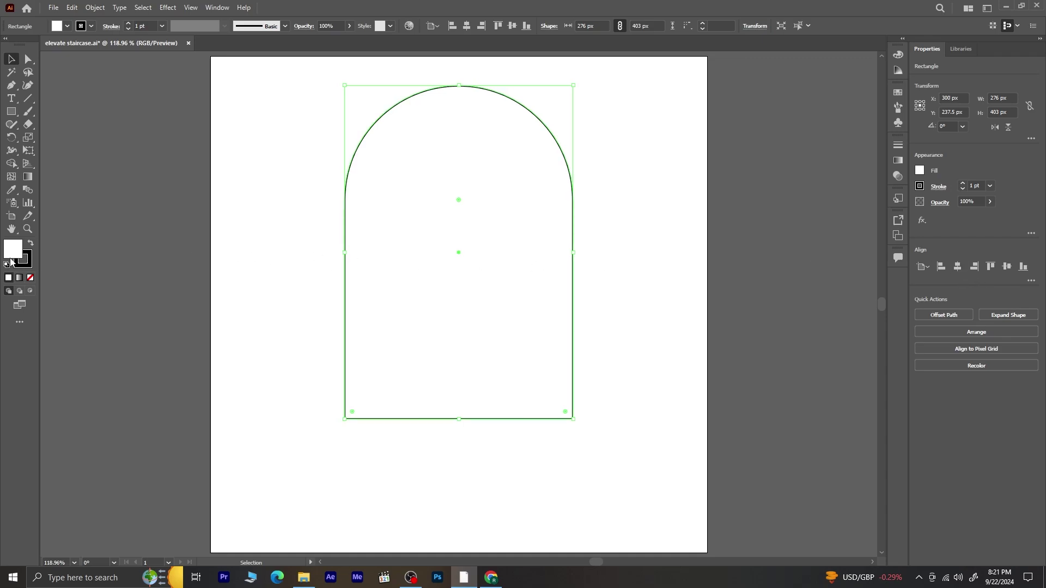
Step: Remove the arch's fill and set its stroke colour to ffaa00
click(31, 278)
click(28, 267)
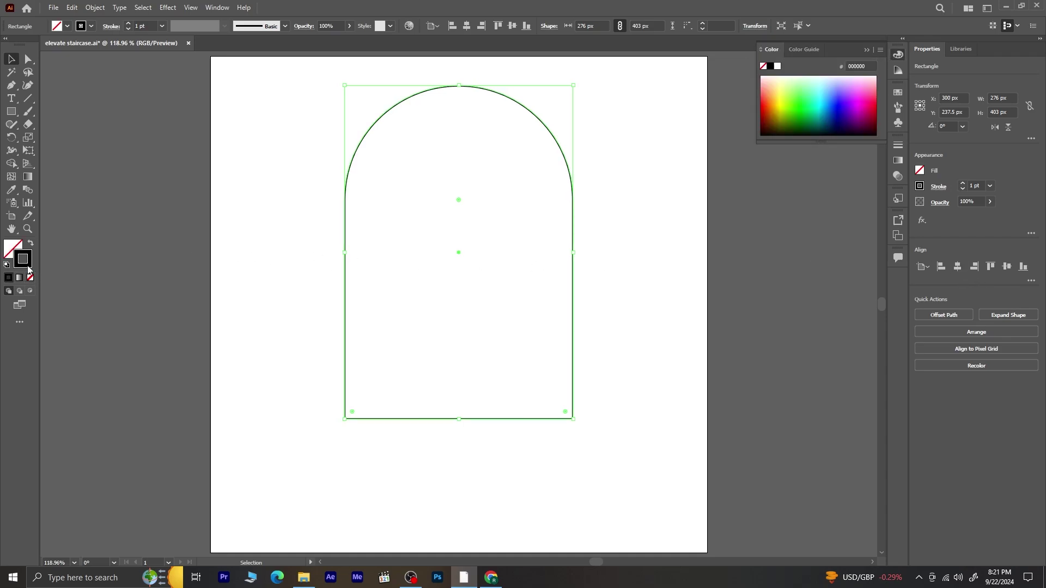
double_click(28, 266)
text(ffaa00)
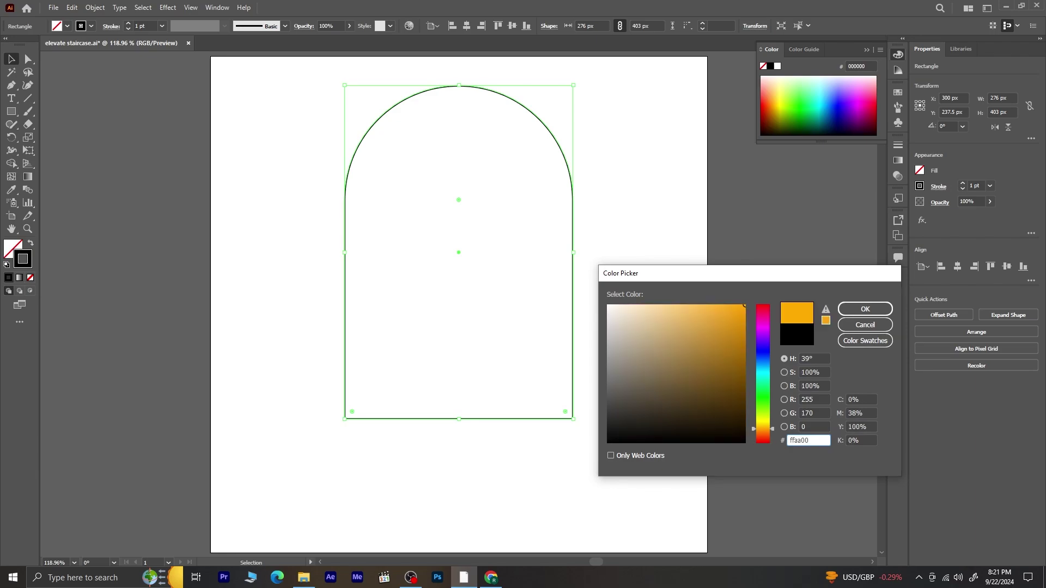
key(Return)
click(643, 344)
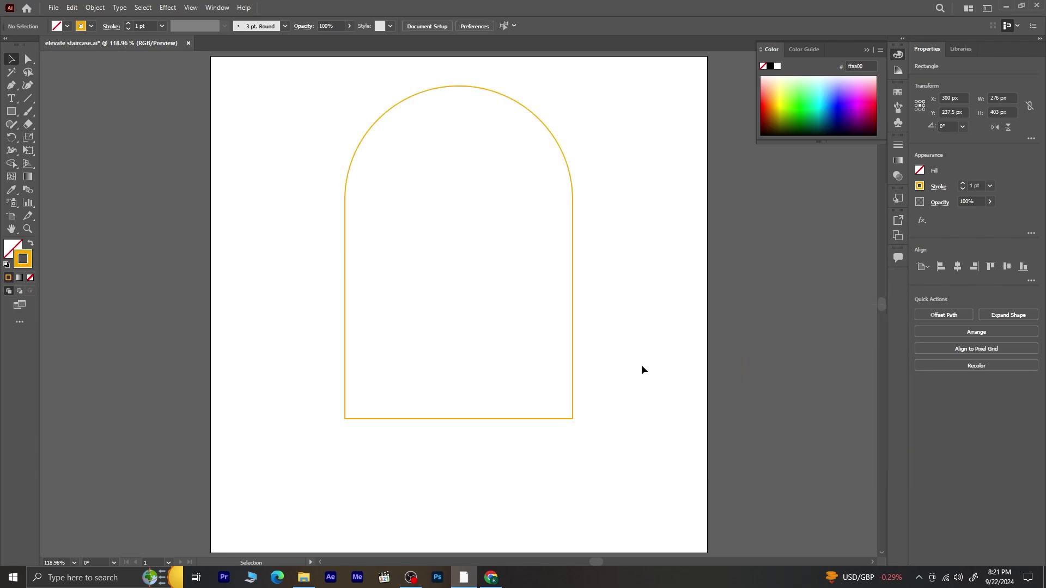
Step: Offset the arch path inward by -6 px with miter joins to create an inner outline
click(343, 280)
click(94, 7)
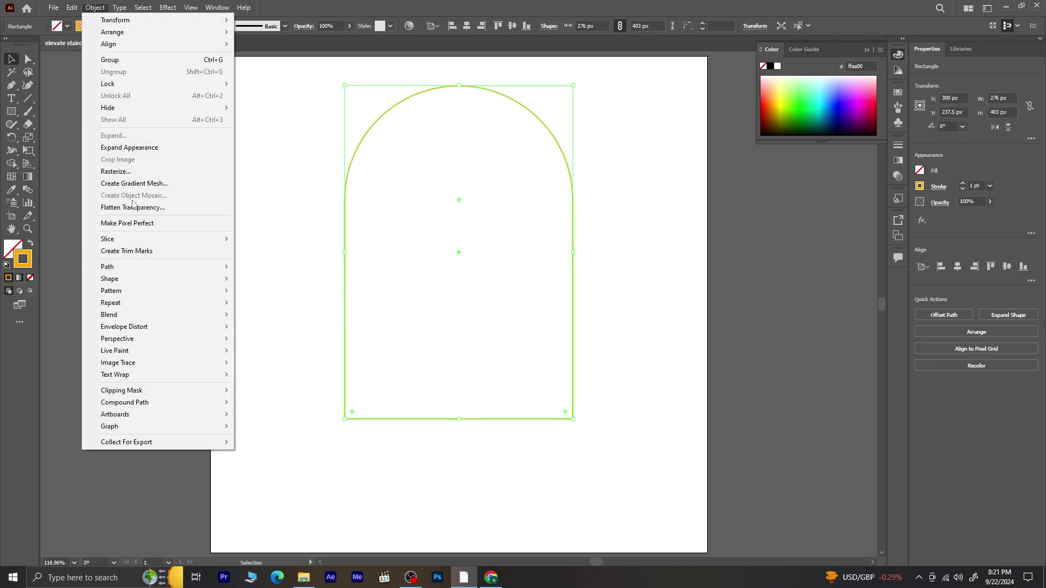
mouse_move(154, 270)
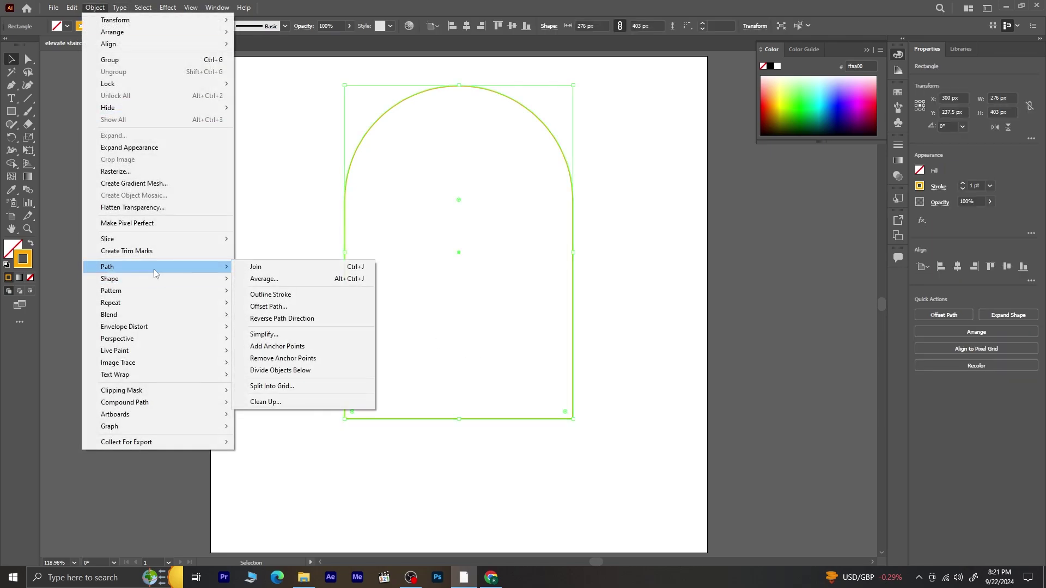
click(263, 307)
key(Down)
key(Down)
key(Down)
key(Down)
key(Down)
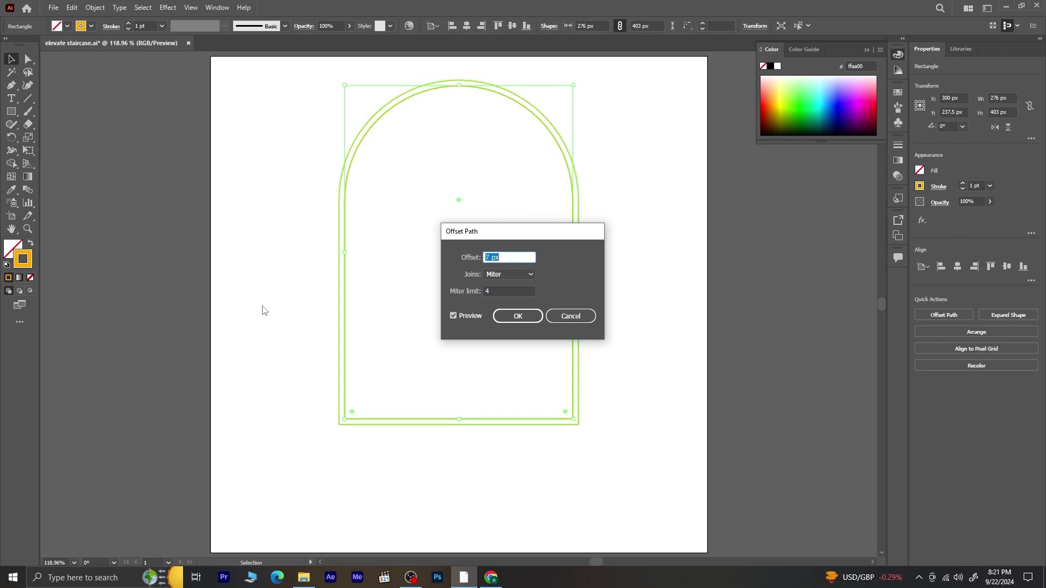
key(Down)
key(Down)
key(Down)
key(Down)
key(Down)
key(Down)
key(Down)
key(Down)
key(Down)
key(Down)
key(Down)
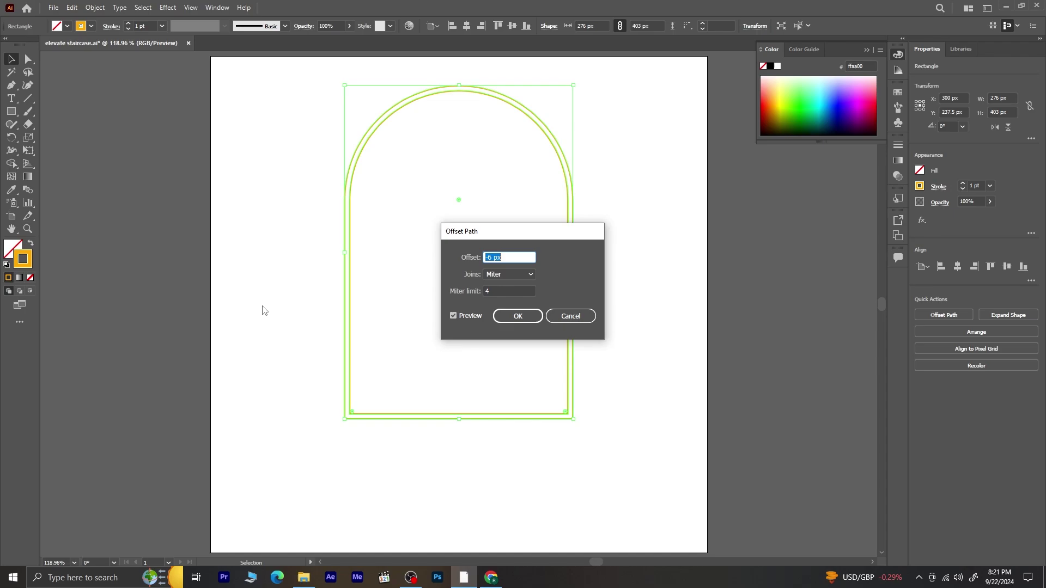
click(512, 317)
click(476, 473)
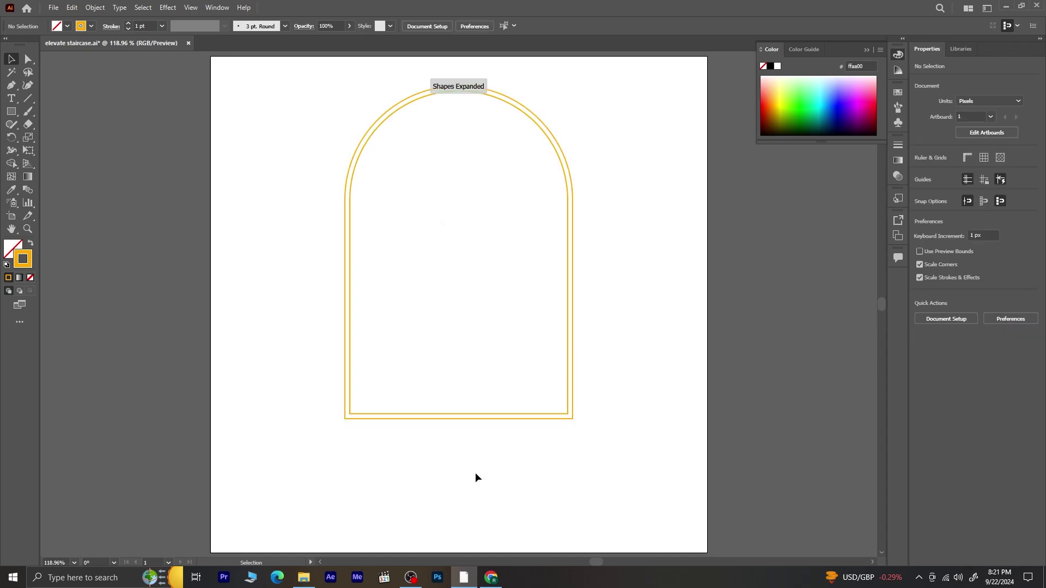
Step: Draw a rectangle about 52 × 18 px outside the arch's left side and bend its top edge upward into a curve
click(11, 111)
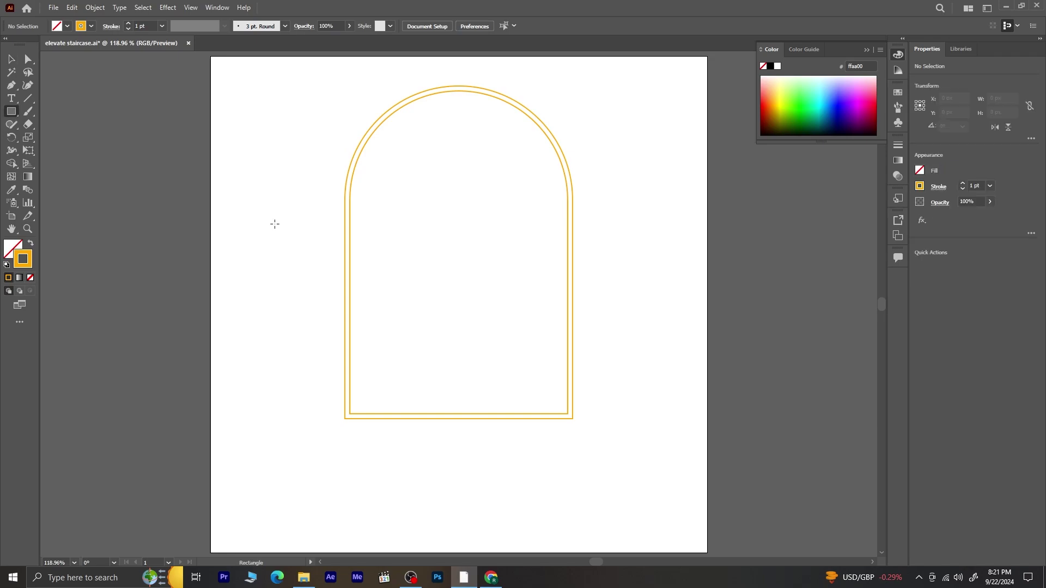
drag(250, 212, 295, 227)
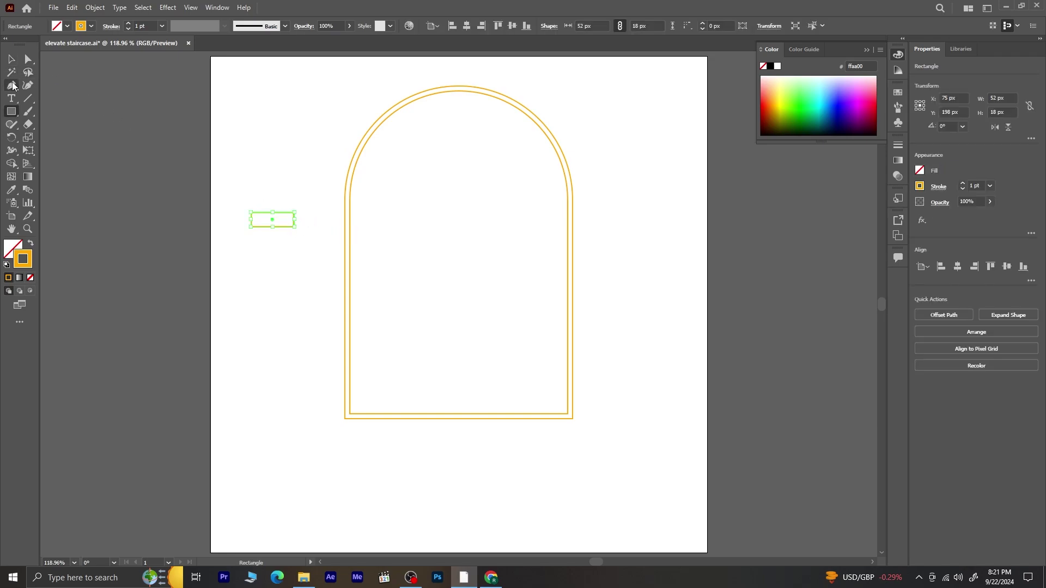
click(12, 85)
click(55, 124)
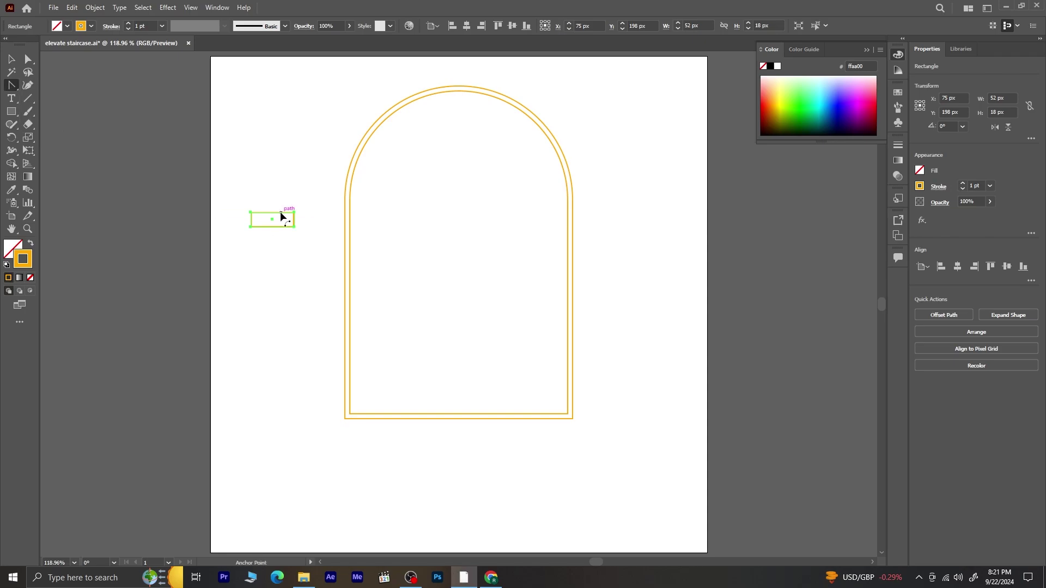
scroll(263, 212, up, 2)
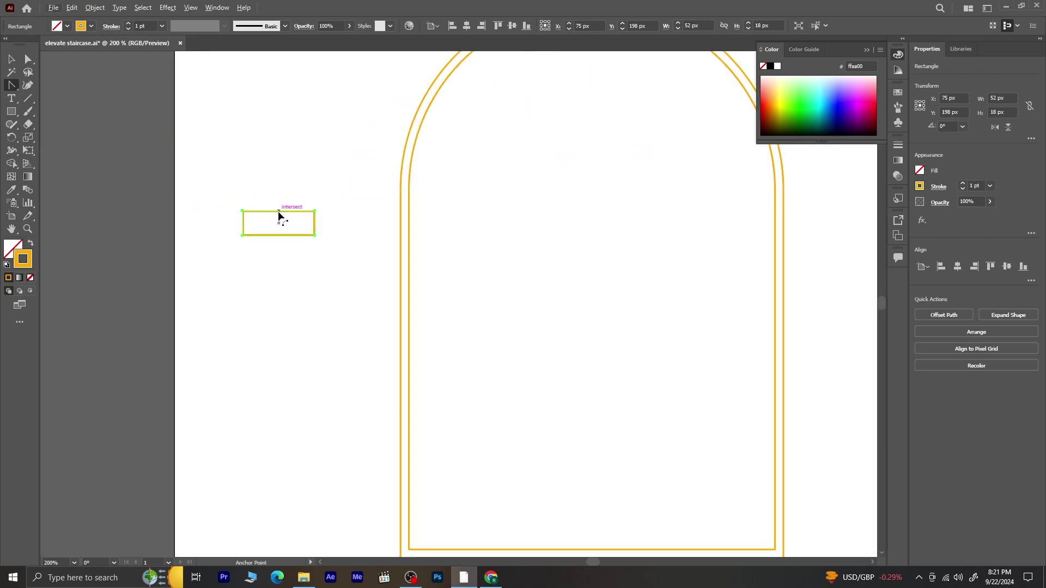
drag(280, 197, 280, 197)
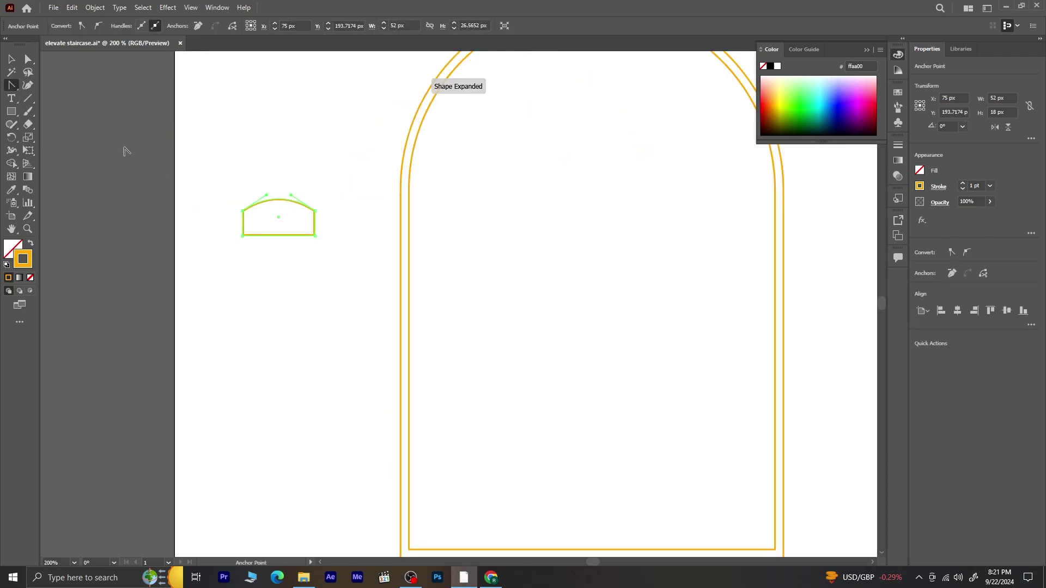
key(v)
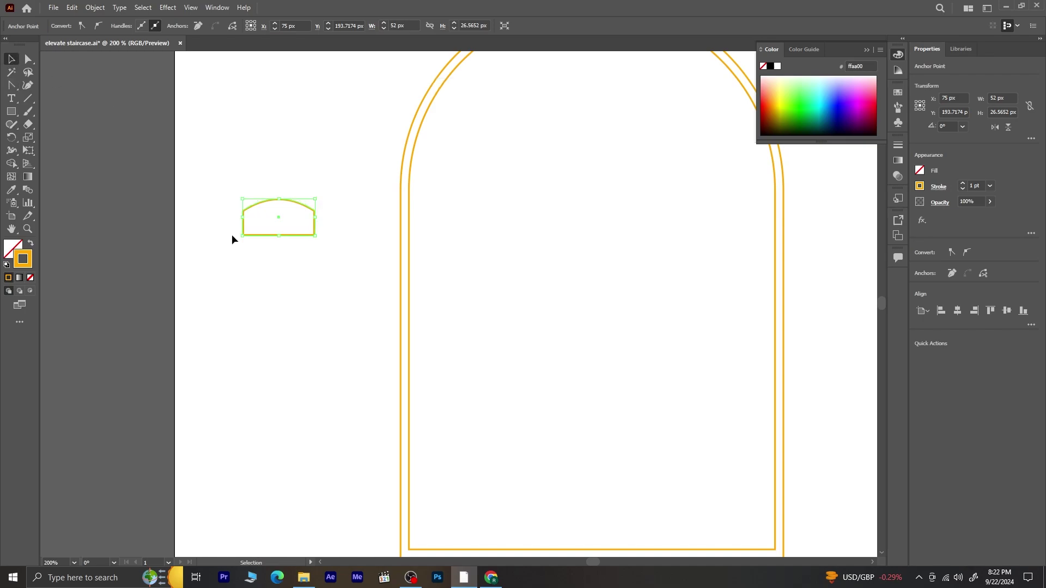
Step: Scale the curved-top shape down to about 33 × 10 px and centre it over the arch's left column, just below the curve
mouse_move(279, 235)
mouse_down()
mouse_move(279, 223)
mouse_move(420, 228)
mouse_move(407, 201)
mouse_move(432, 214)
mouse_up()
click(291, 245)
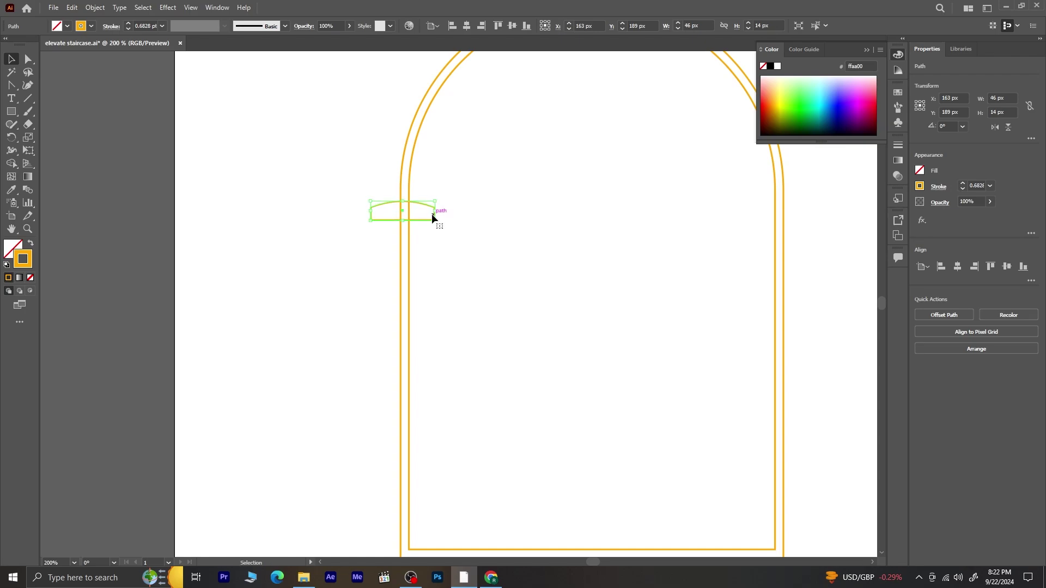
key(Right)
key(Right)
drag(373, 211, 379, 216)
scroll(489, 289, down, 1)
click(455, 249)
Step: Set the stroke weight of the small column cap to 1 pt
scroll(454, 248, up, 2)
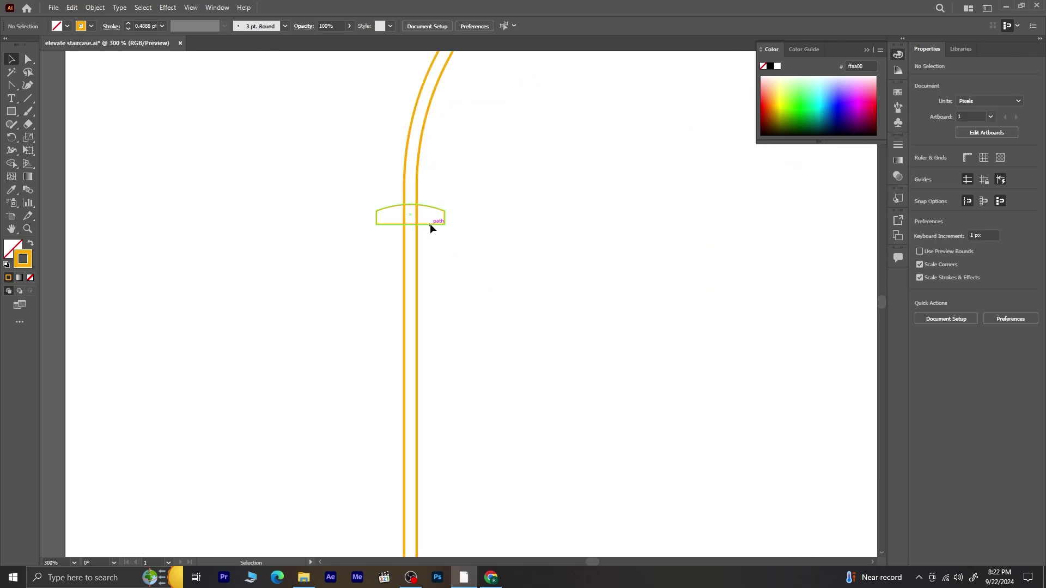
click(429, 224)
click(162, 26)
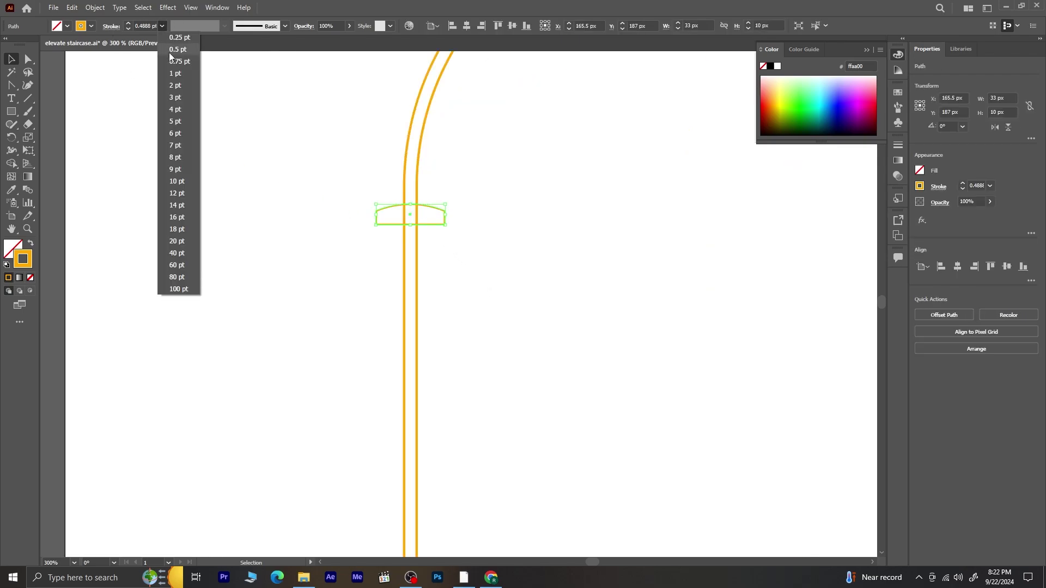
click(176, 76)
click(364, 341)
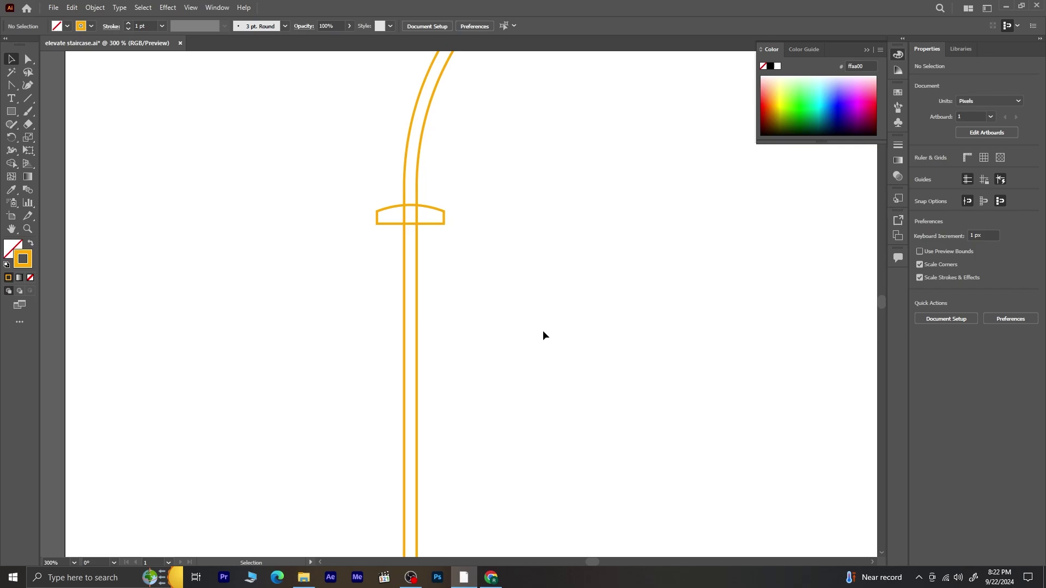
Step: Duplicate the column cap onto the arch's right column and align it vertically with the left cap
scroll(540, 326, down, 1)
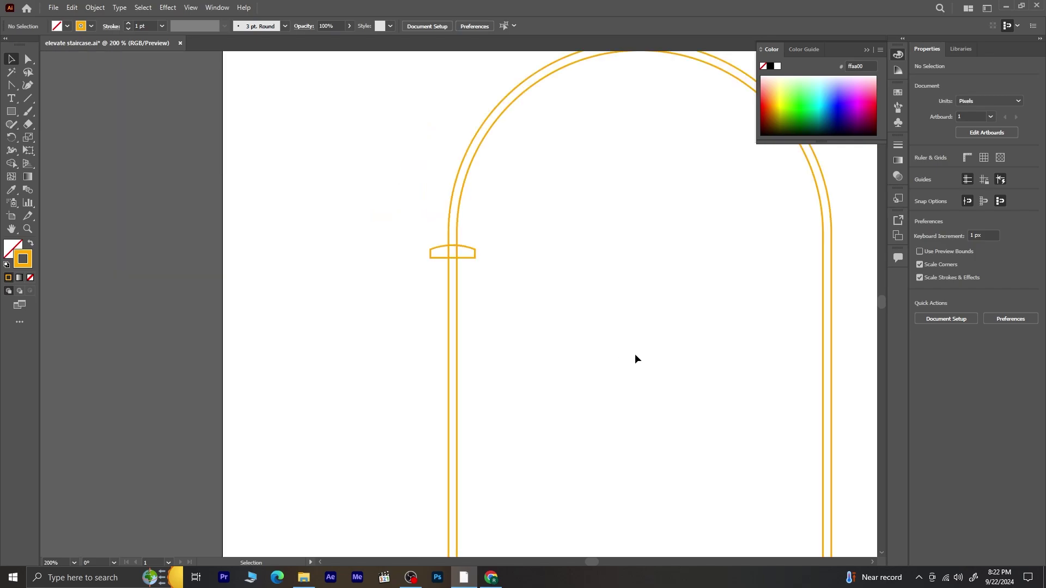
click(469, 257)
drag(463, 261, 826, 249)
drag(488, 233, 463, 248)
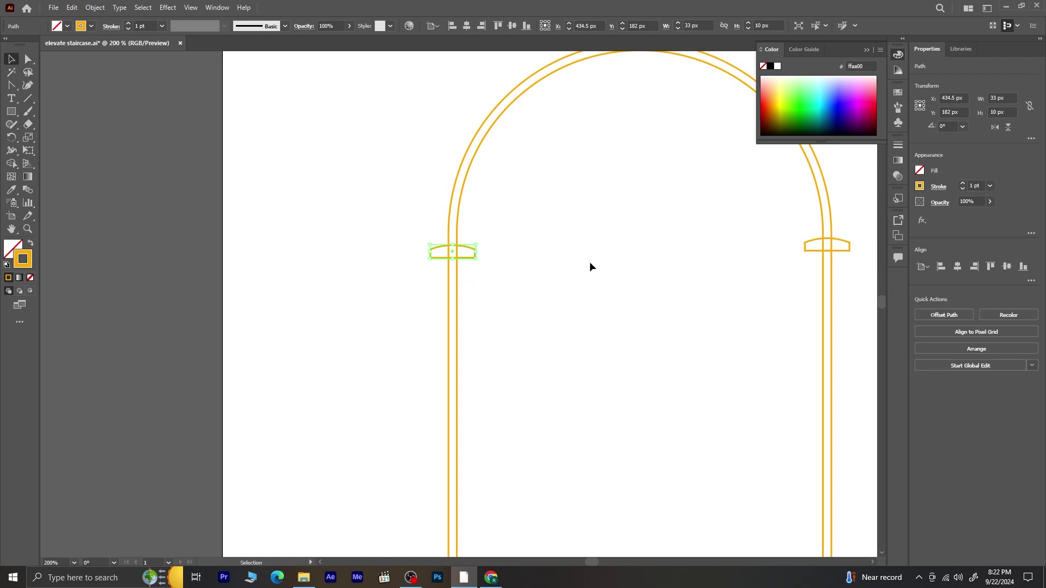
drag(792, 228, 811, 257)
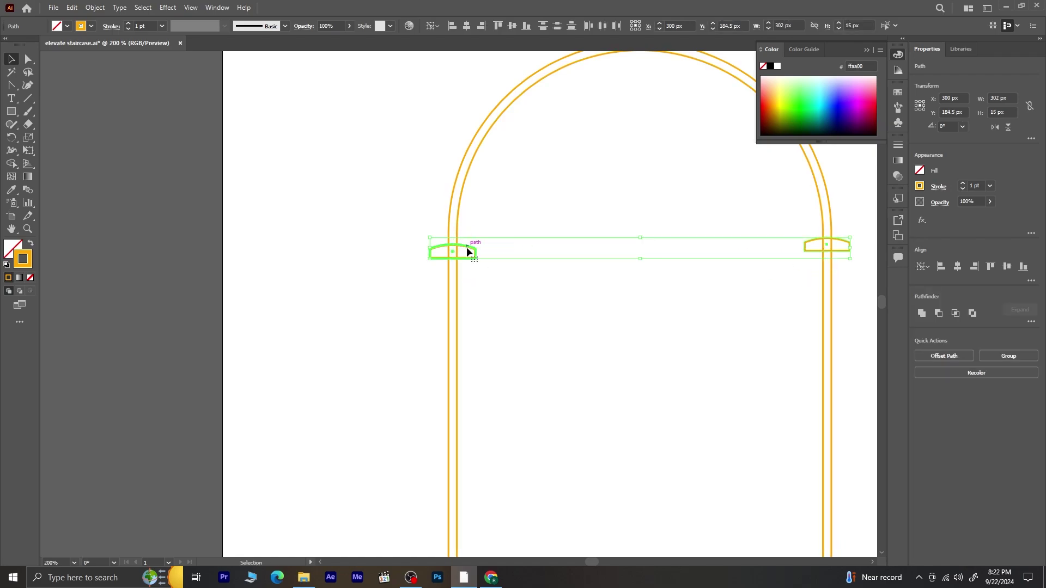
click(1009, 266)
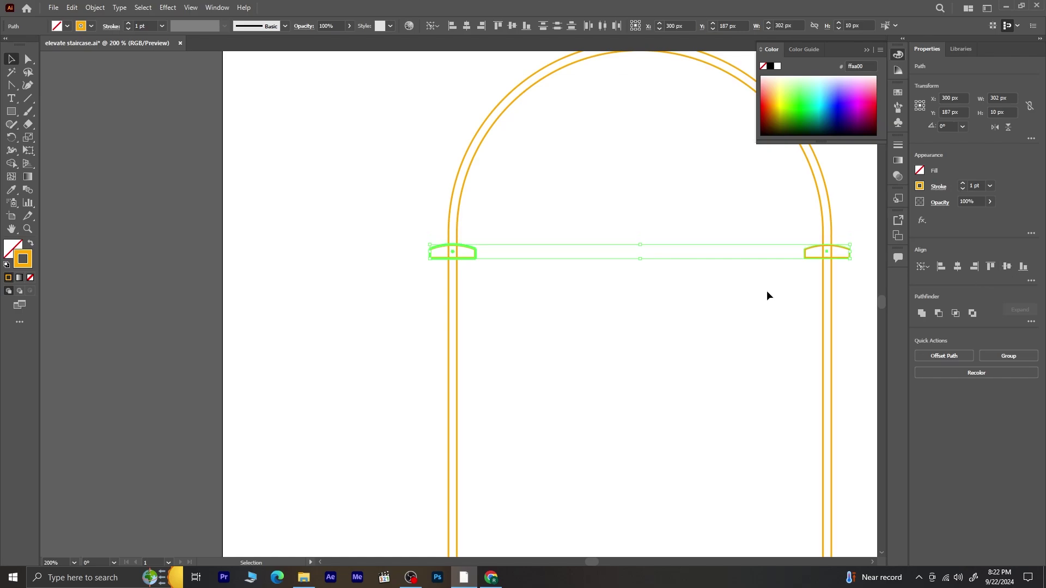
click(754, 296)
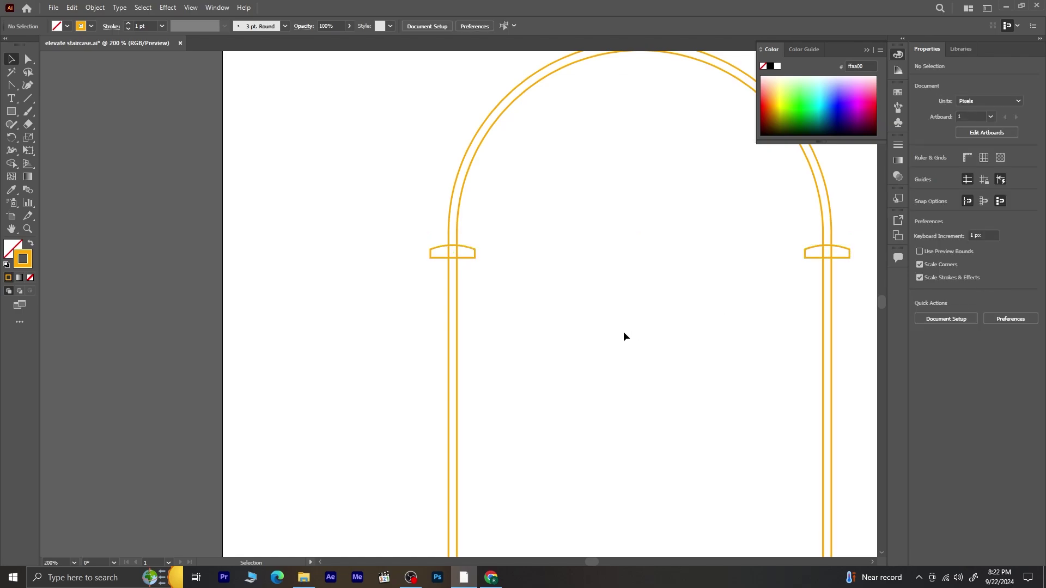
Step: Draw a 276 px wide strip along the arch's bottom edge and fit it between the two outlines at 7 px high
scroll(626, 337, down, 2)
scroll(640, 364, down, 3)
drag(605, 348, 440, 370)
click(11, 111)
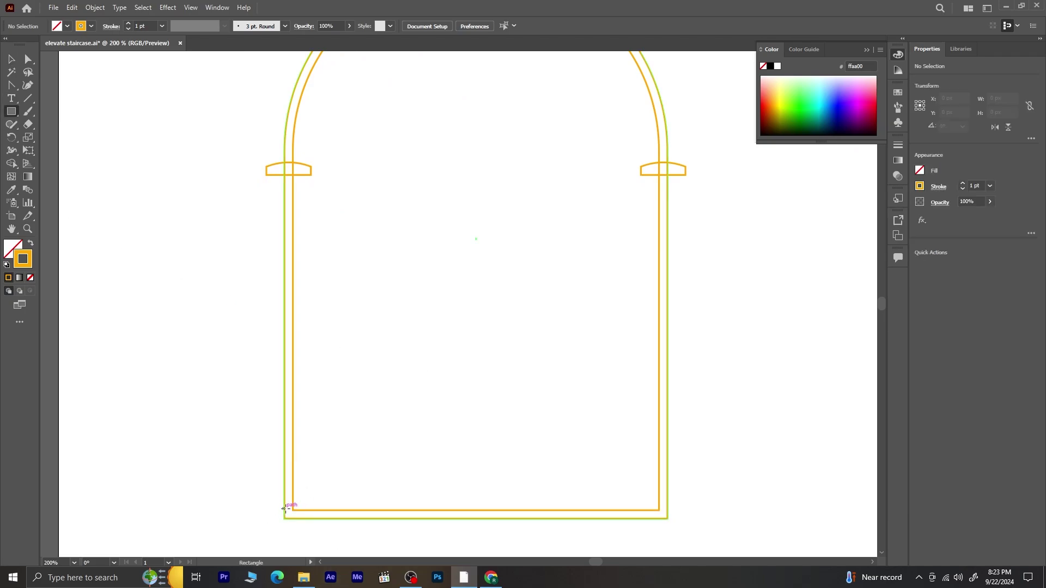
drag(283, 511, 668, 516)
key(Down)
key(Down)
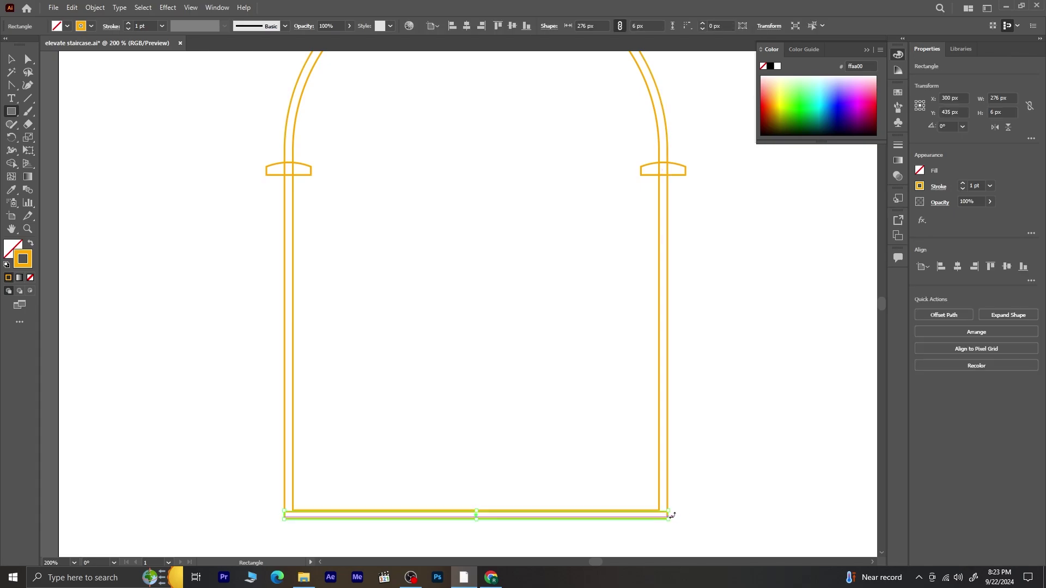
scroll(462, 527, up, 4)
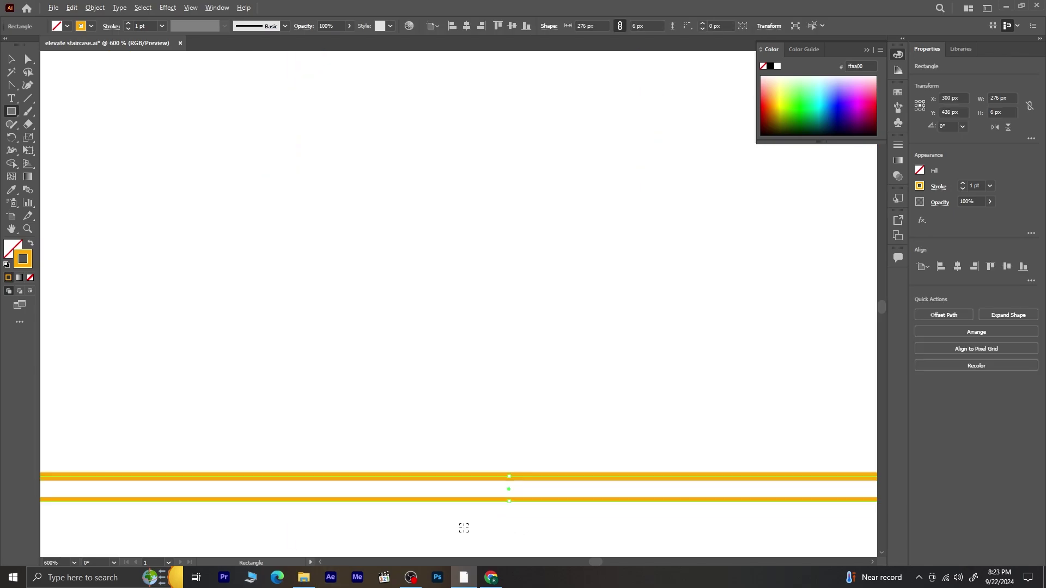
drag(525, 458, 526, 455)
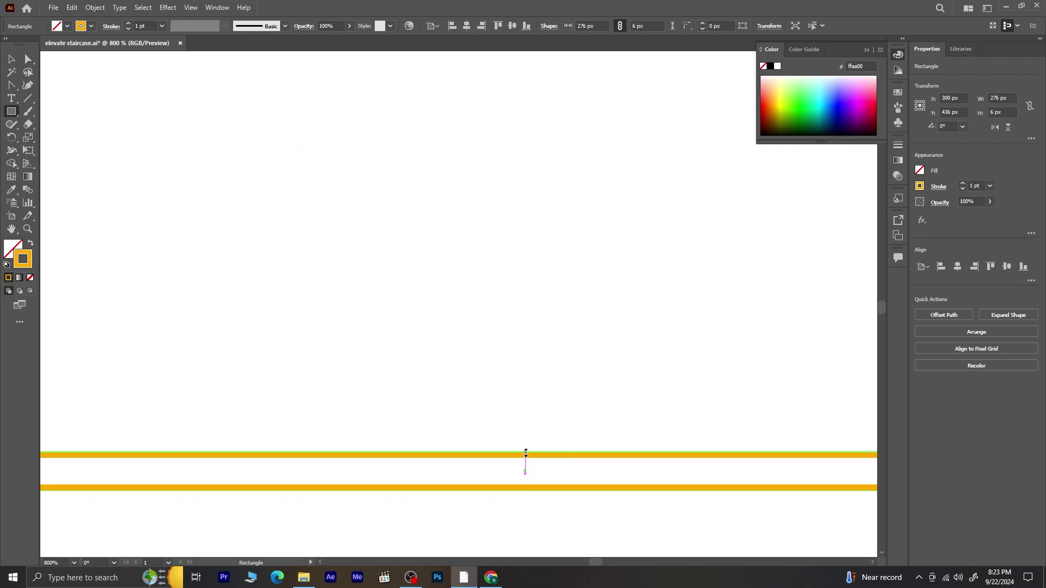
scroll(463, 507, down, 4)
scroll(464, 509, up, 1)
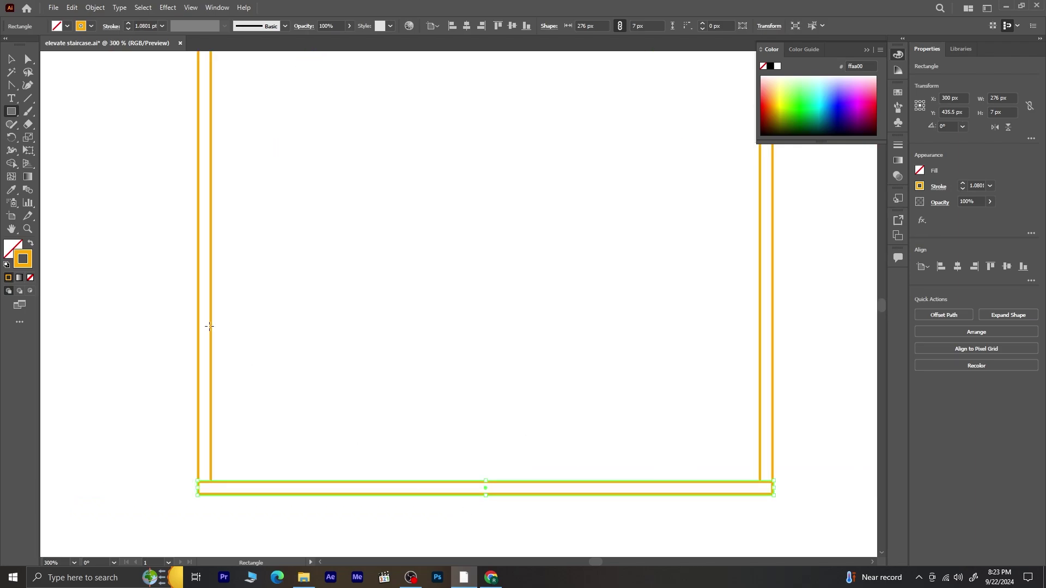
Step: Move the thin horizontal strip straight up so it crosses both columns a short distance above the arch's base
click(11, 60)
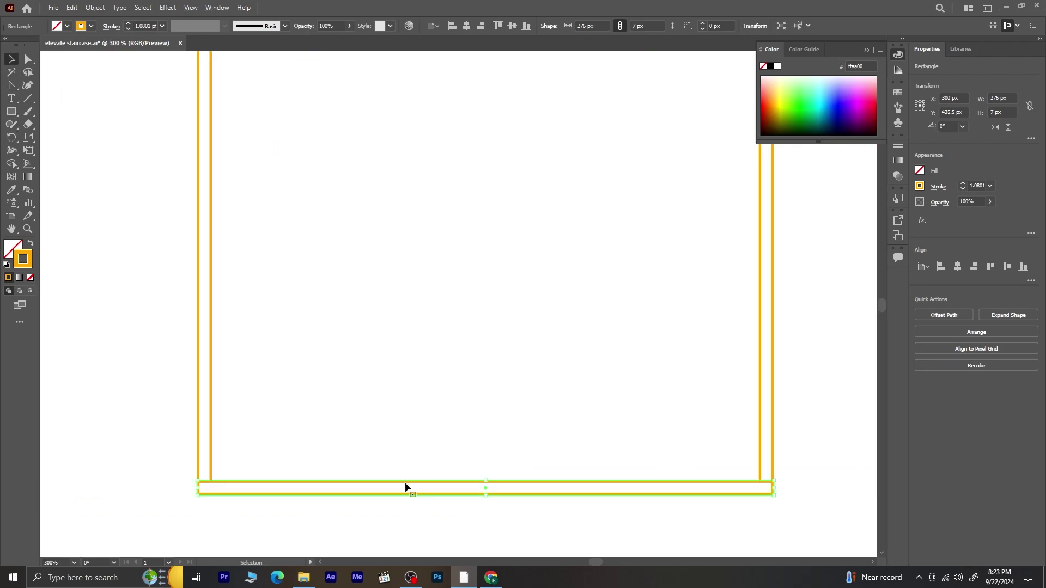
drag(405, 487, 406, 407)
click(414, 509)
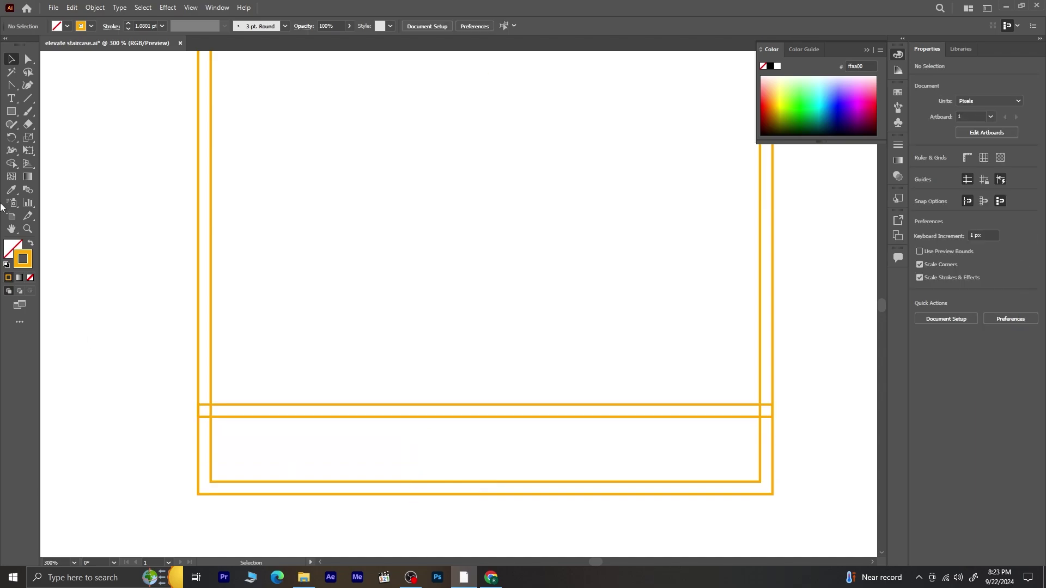
Step: Add the text "Elevate Interiors" in the arch's base below the strip and set its font to CapitalisTypOasisMedium
click(12, 100)
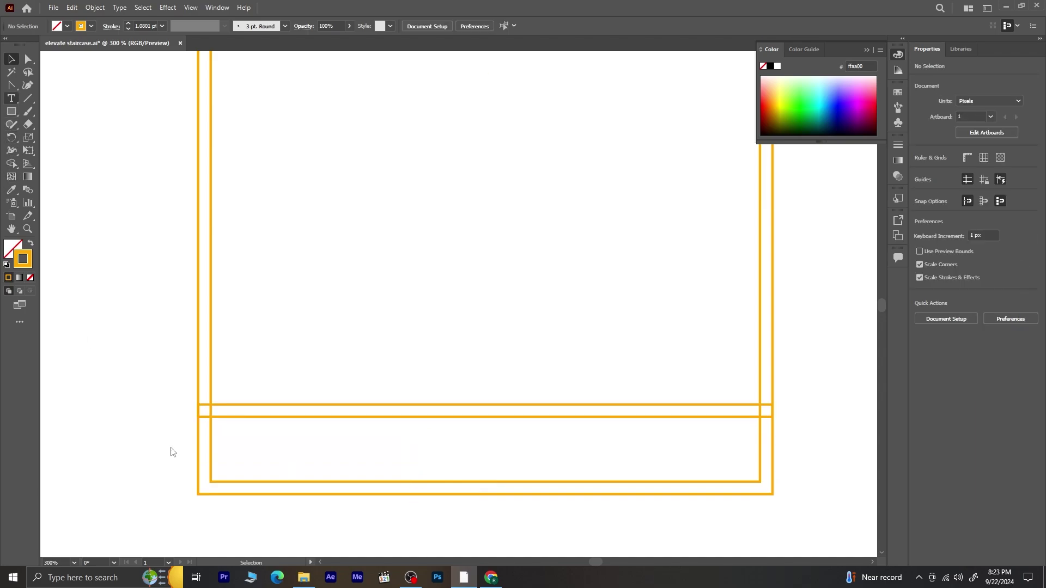
click(238, 456)
text(Elevate Interiors)
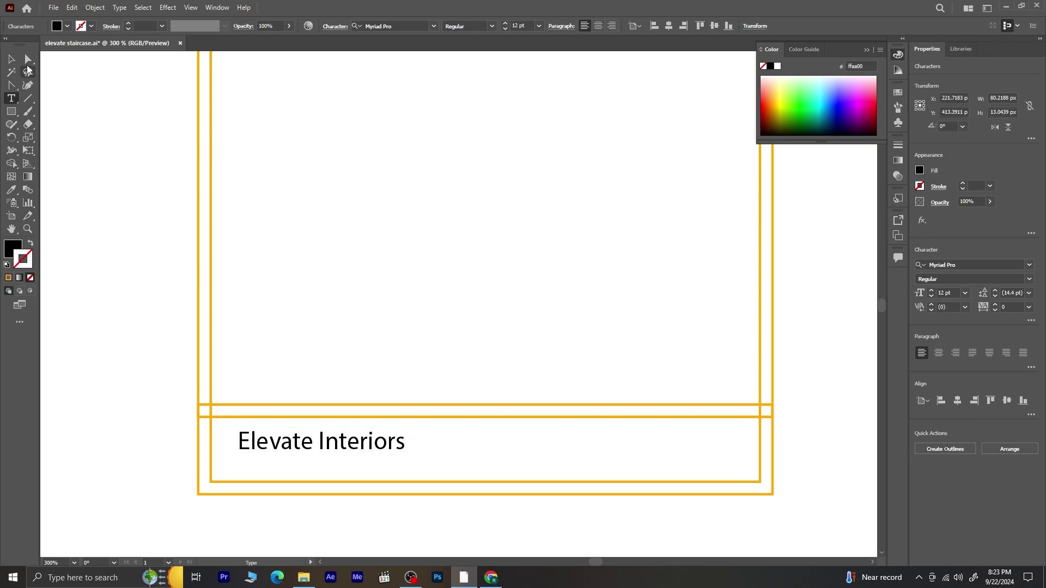
click(12, 59)
click(988, 263)
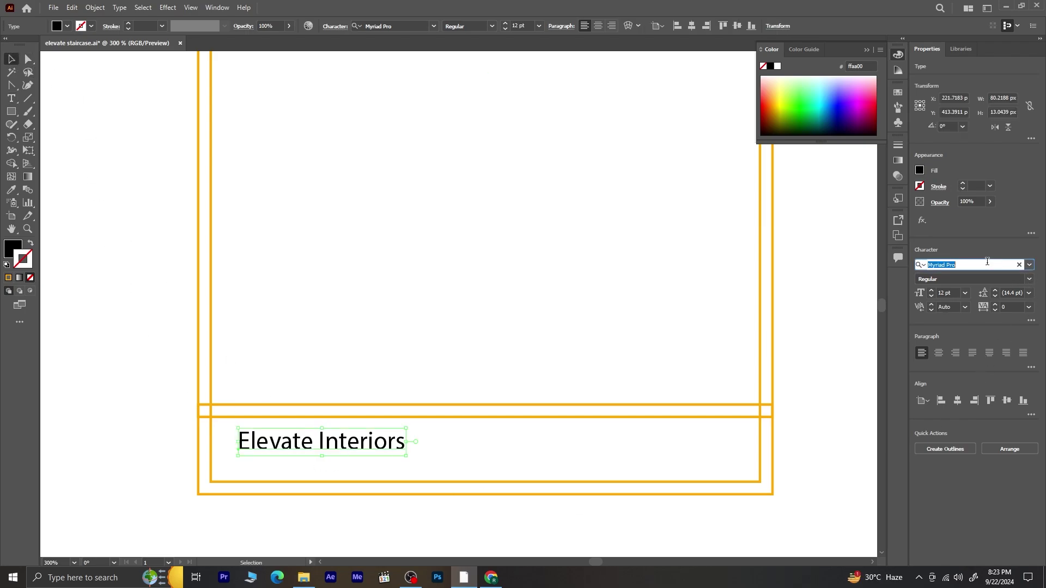
text(capit)
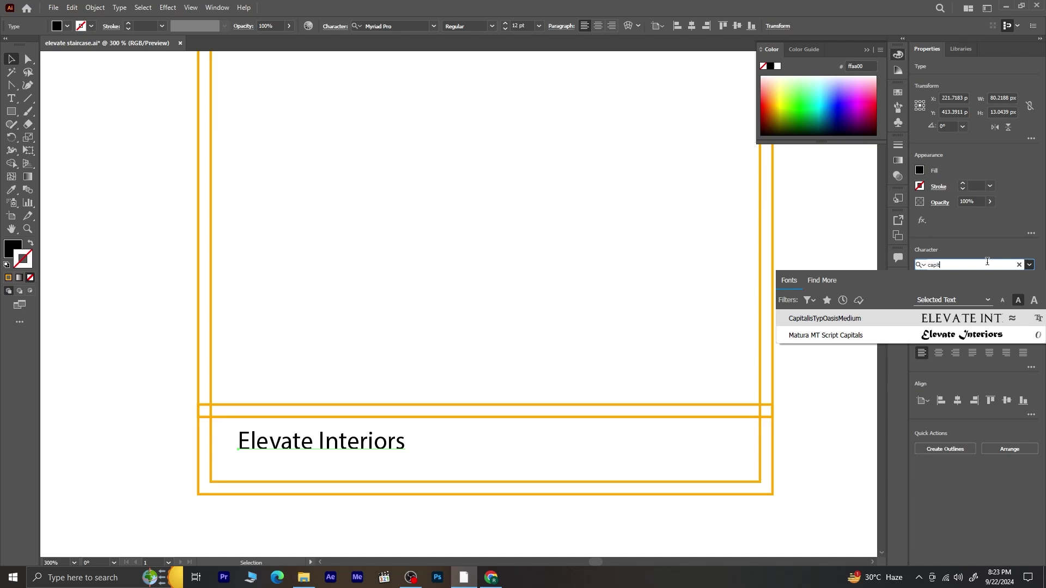
click(955, 319)
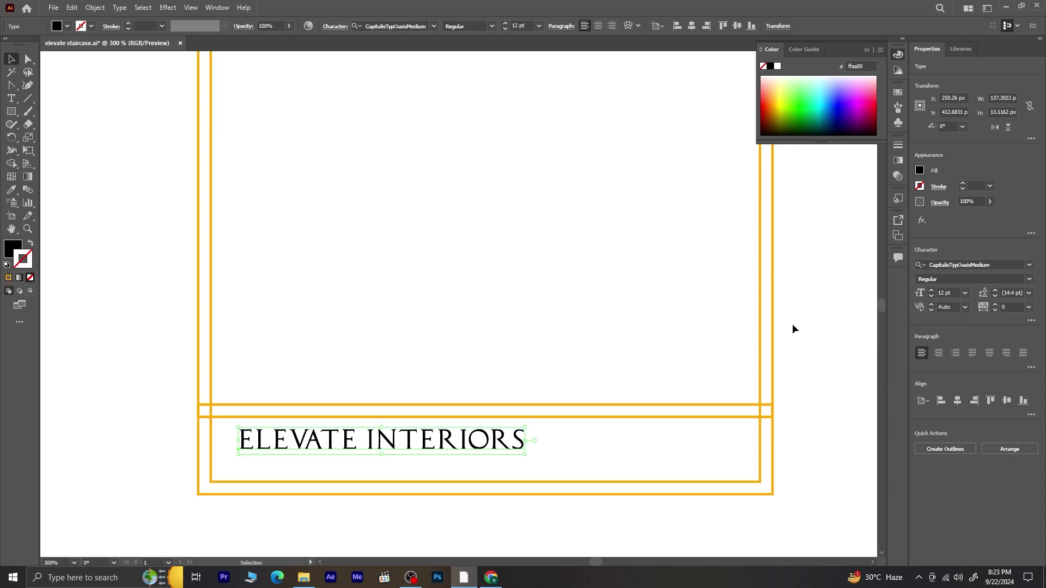
Step: Give the lettering the frame's orange as its fill and remove its stroke
click(9, 278)
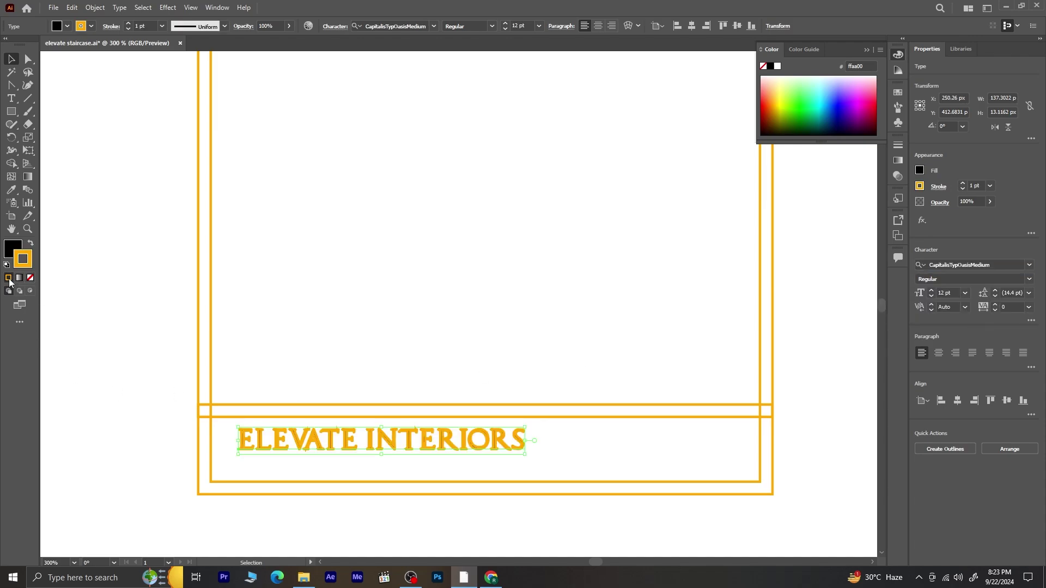
click(23, 258)
click(9, 278)
click(31, 278)
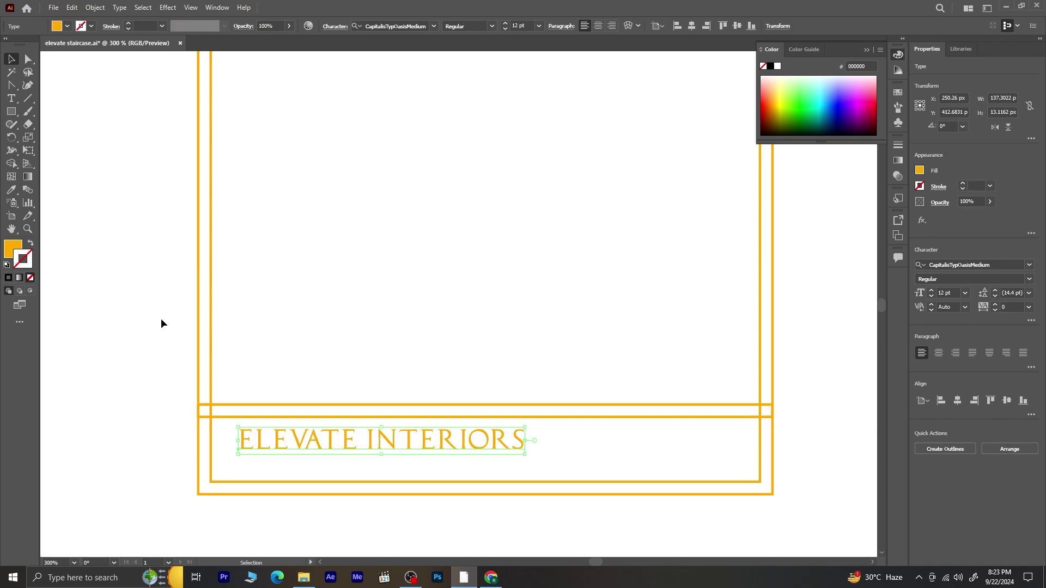
Step: Enlarge the lettering to about 22.67 pt and fit it about 259 px wide inside the base panel below the strip
click(967, 295)
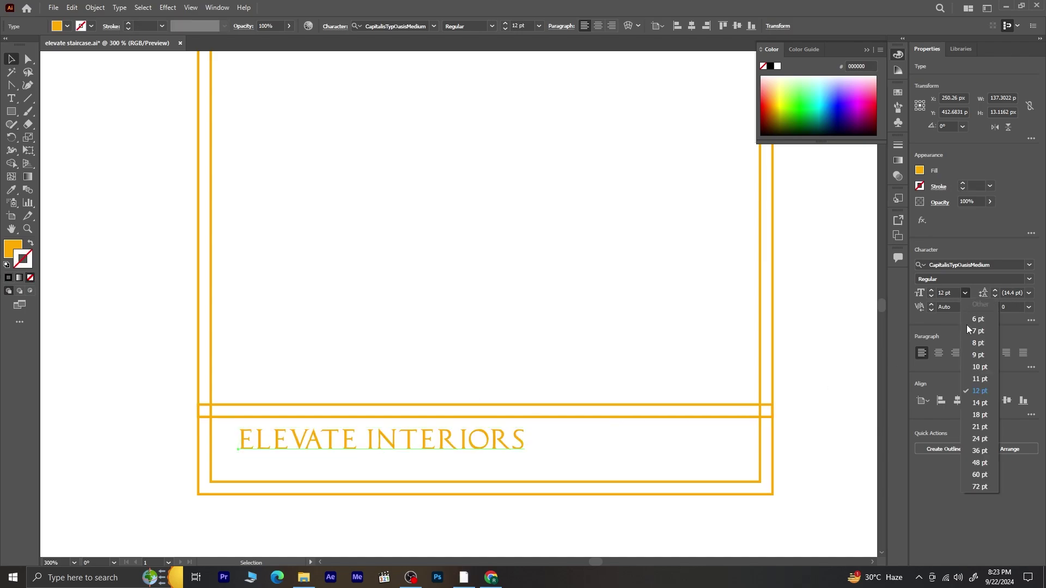
click(970, 446)
click(931, 296)
click(931, 296)
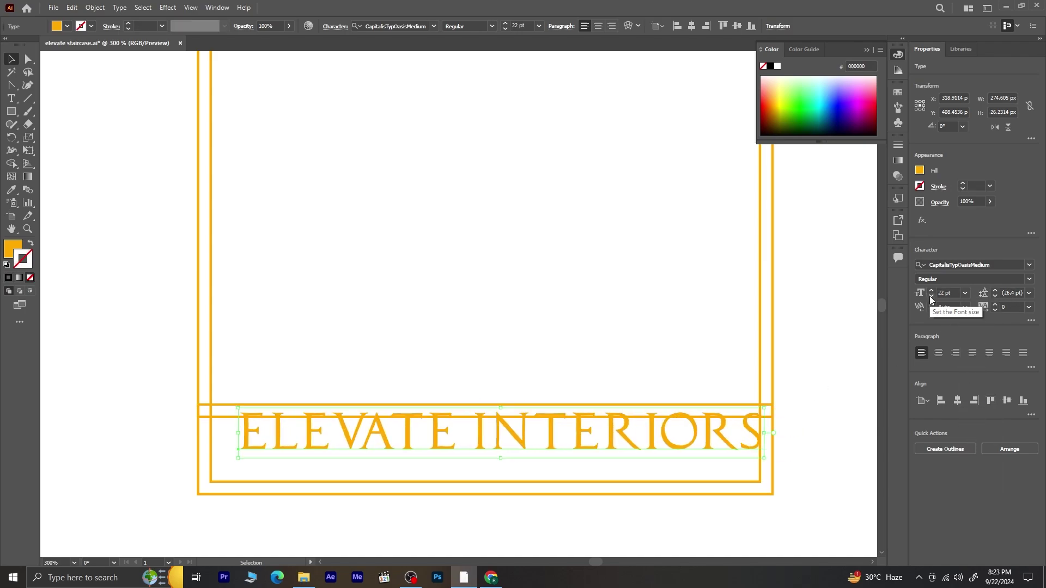
drag(502, 437, 480, 458)
drag(741, 427, 758, 419)
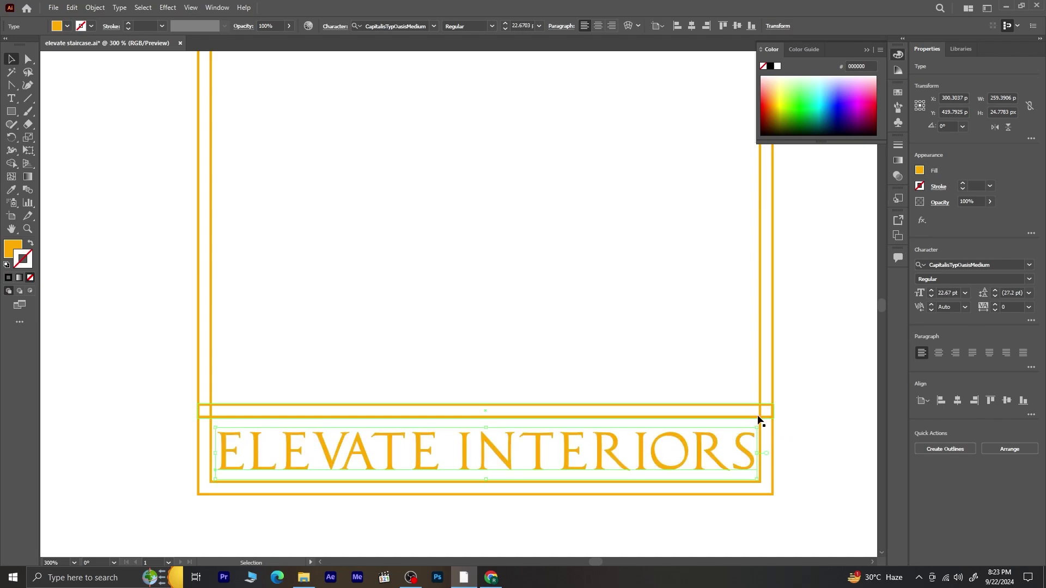
Step: Nudge the lettering to fine-tune its centring inside the base panel
click(580, 535)
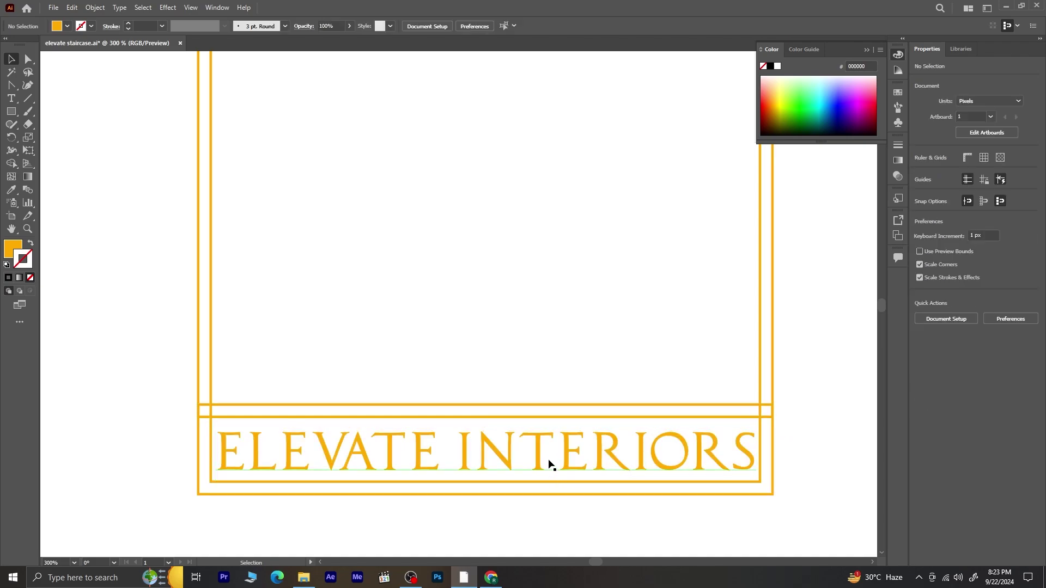
click(551, 459)
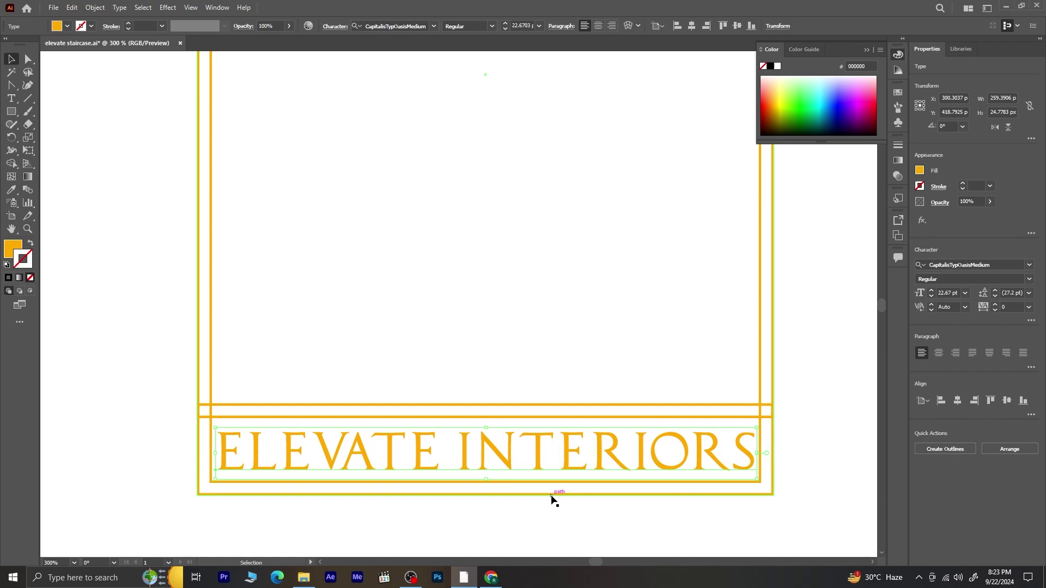
key(Left)
key(Right)
click(557, 521)
Step: Nudge the thin horizontal strip down 1 px toward the lettering
scroll(558, 521, down, 1)
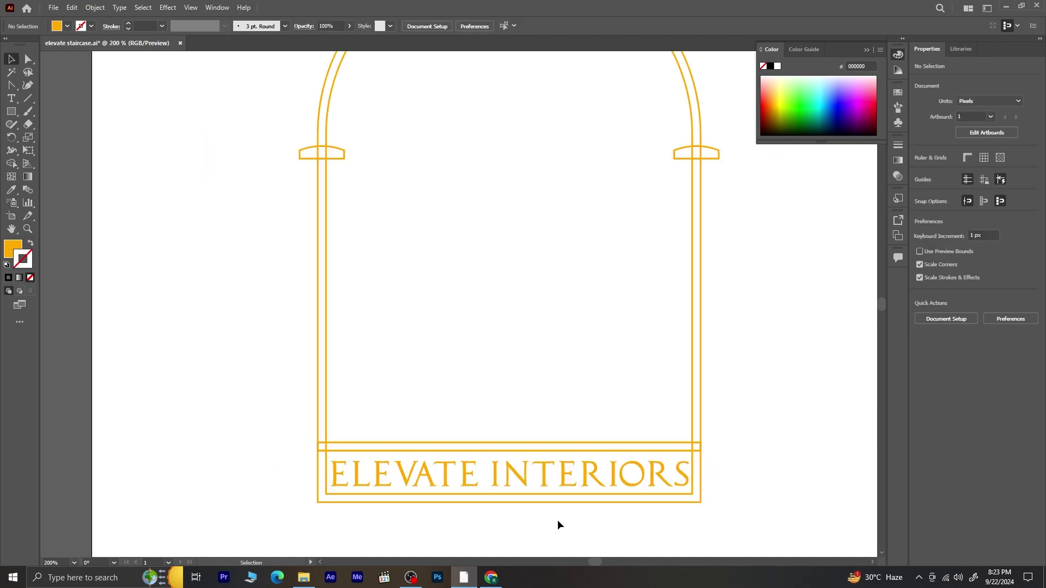
scroll(477, 507, up, 1)
click(453, 398)
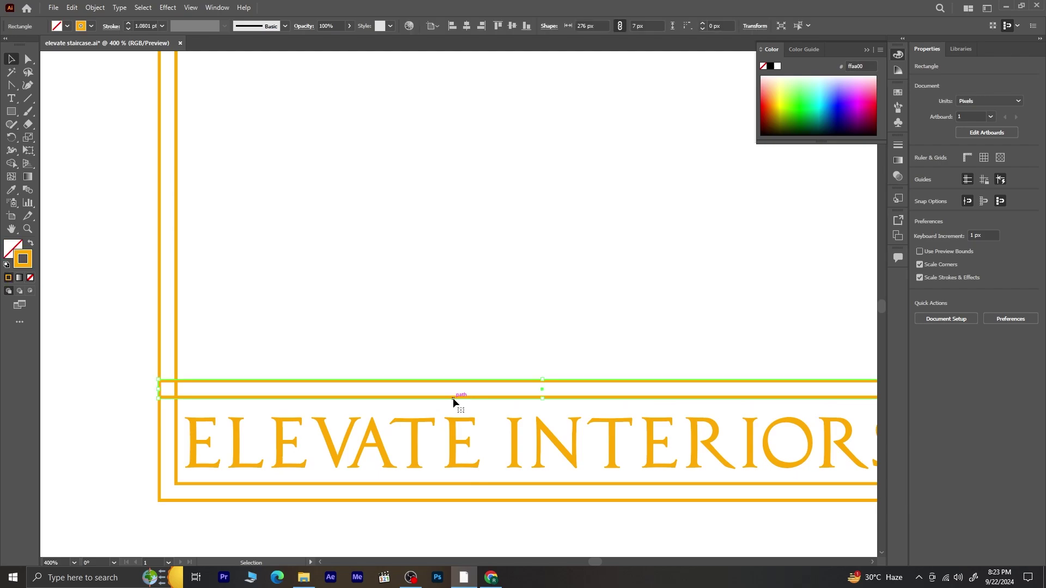
key(Down)
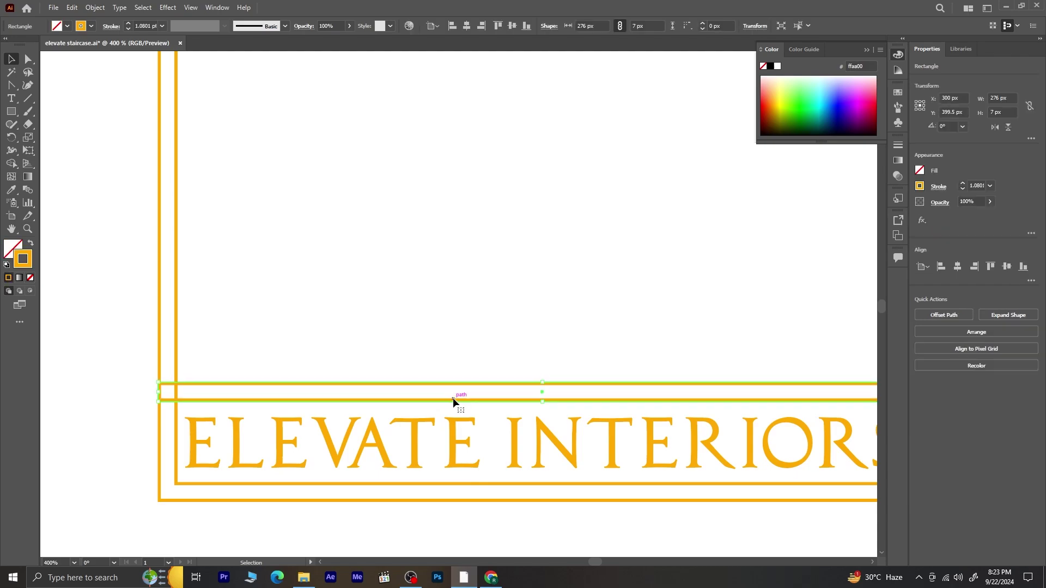
click(474, 535)
Step: Expand the strokes of the arch outlines, both caps and the strip into filled shapes, leaving the lettering out of the selection
scroll(472, 521, down, 1)
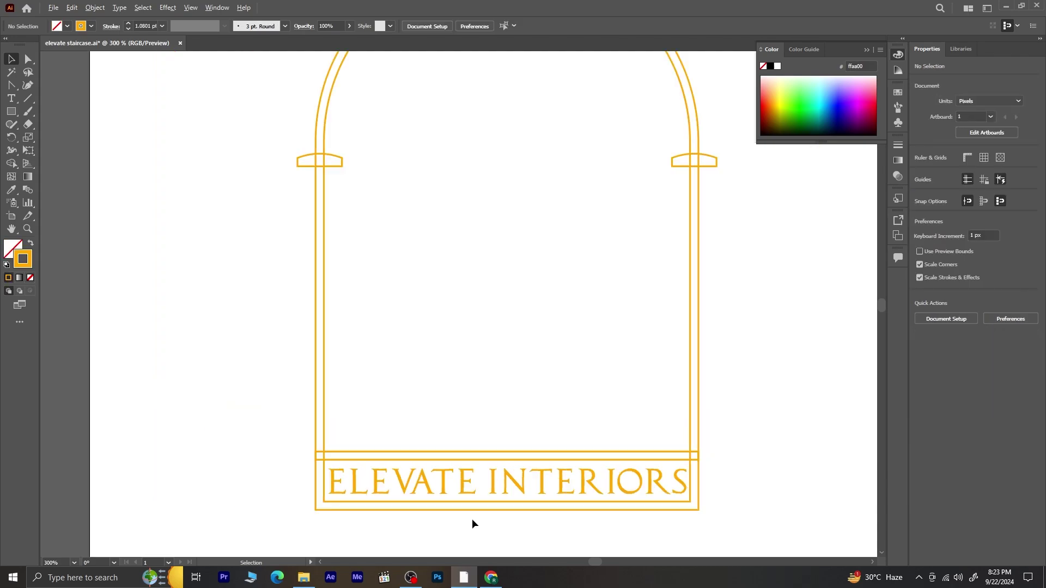
scroll(472, 519, down, 1)
drag(598, 528, 551, 483)
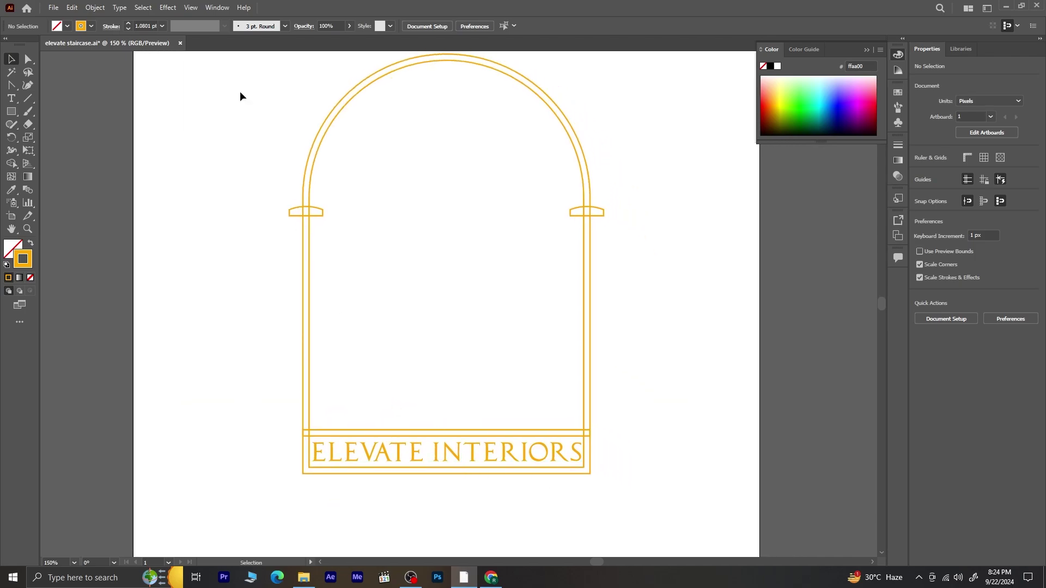
drag(260, 98, 654, 504)
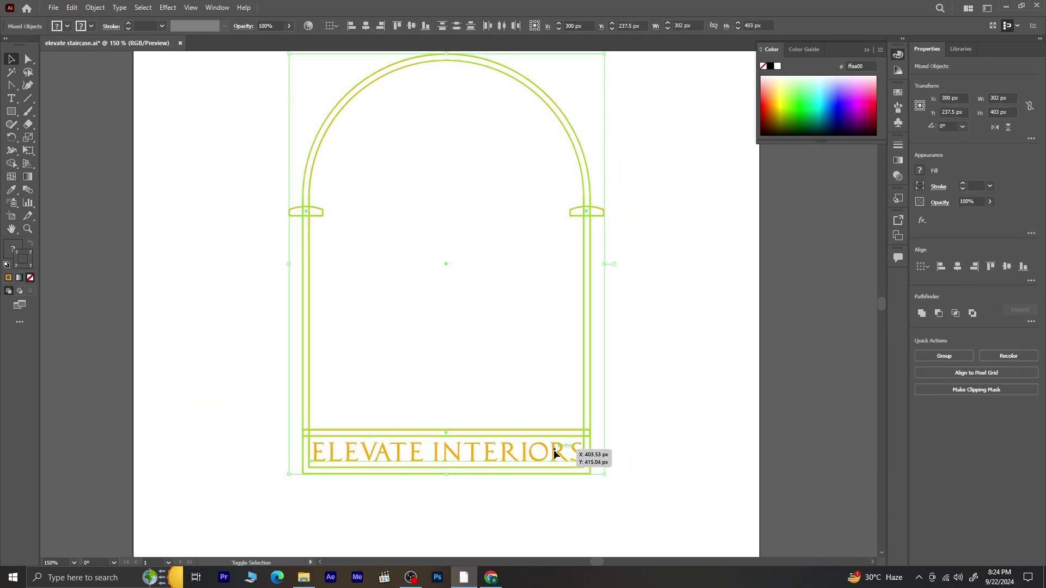
shift+click(556, 451)
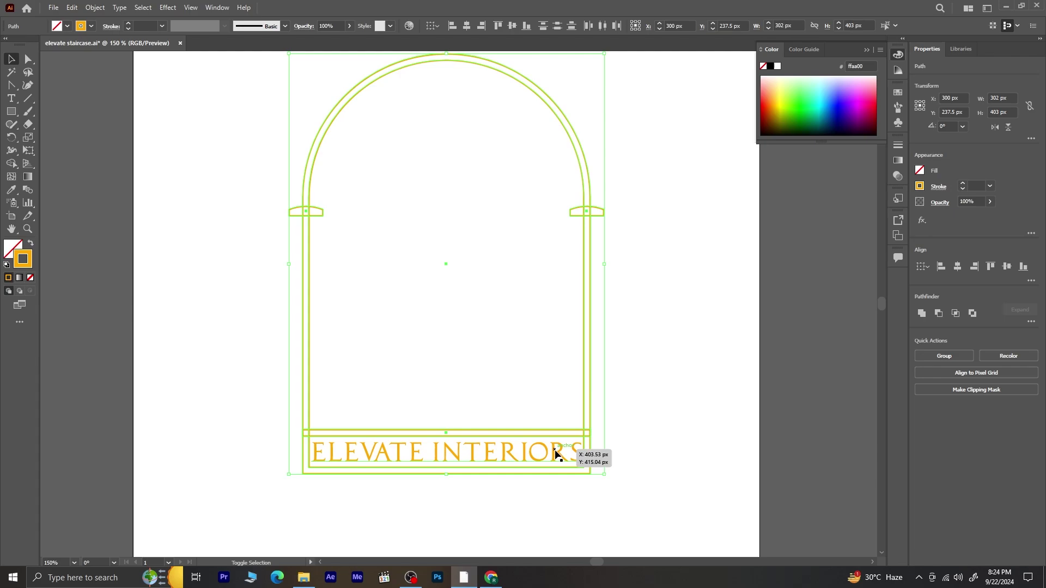
click(95, 7)
click(136, 152)
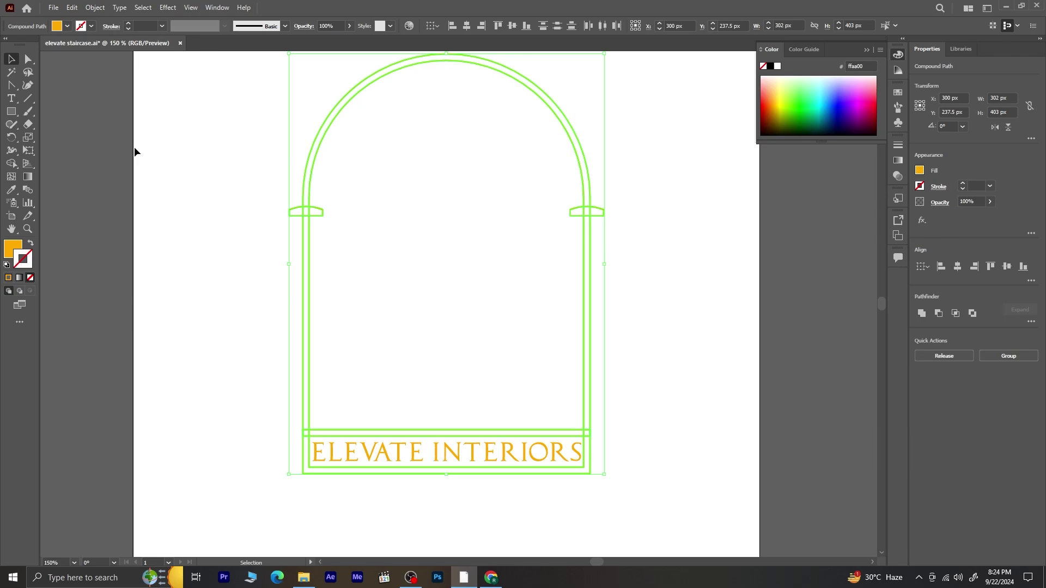
Step: Merge the frame's overlapping segments with Shape Builder, joining the columns to both caps, the horizontal strip and the base
click(11, 164)
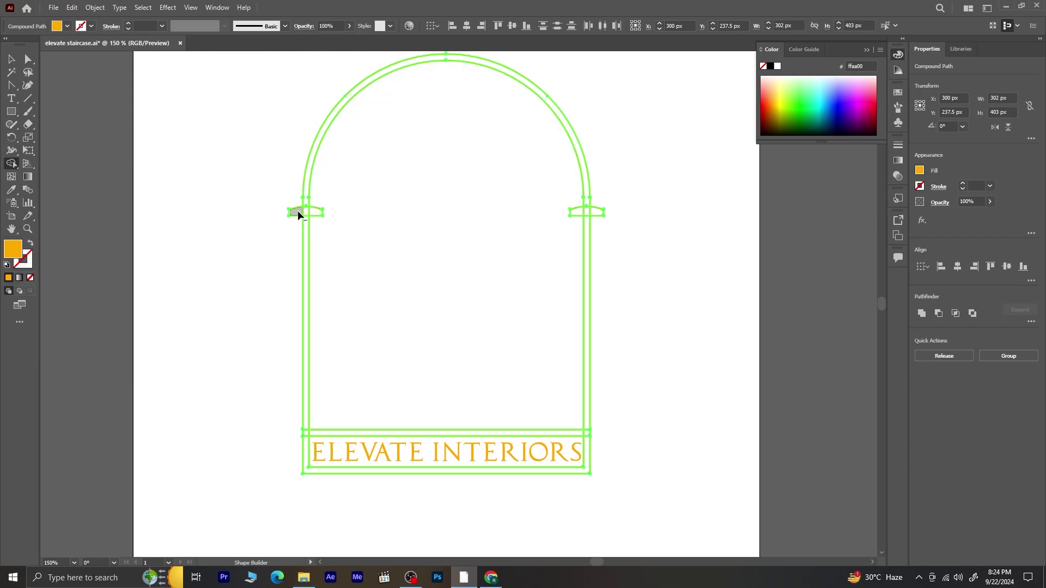
drag(306, 200, 306, 229)
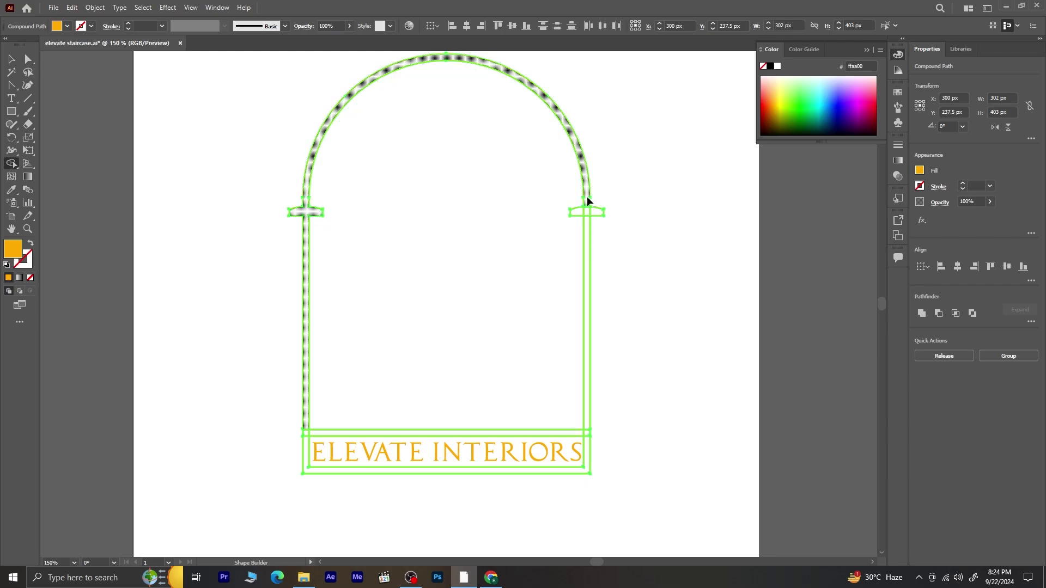
drag(587, 203, 588, 224)
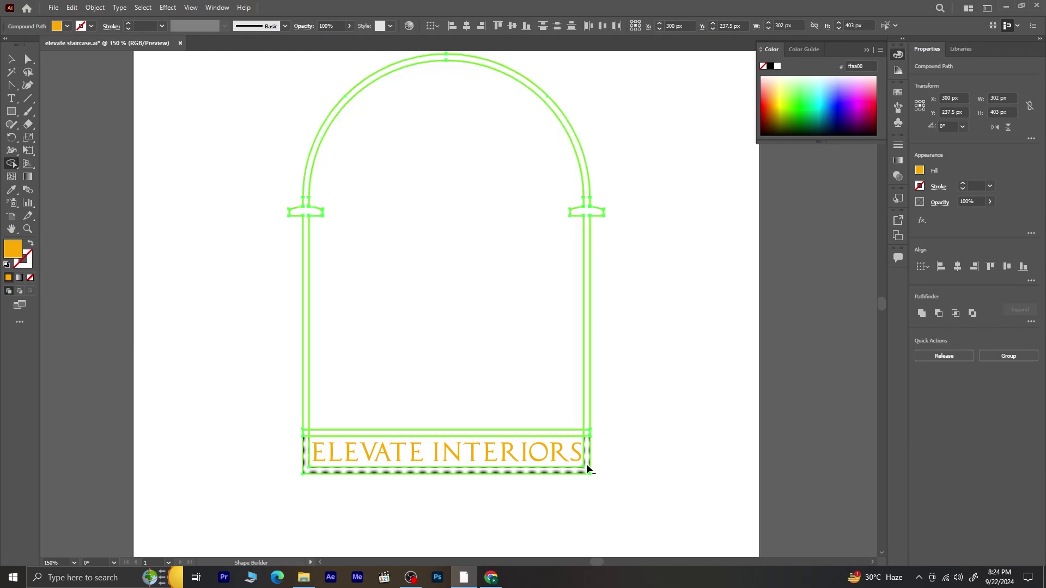
scroll(580, 474, up, 4)
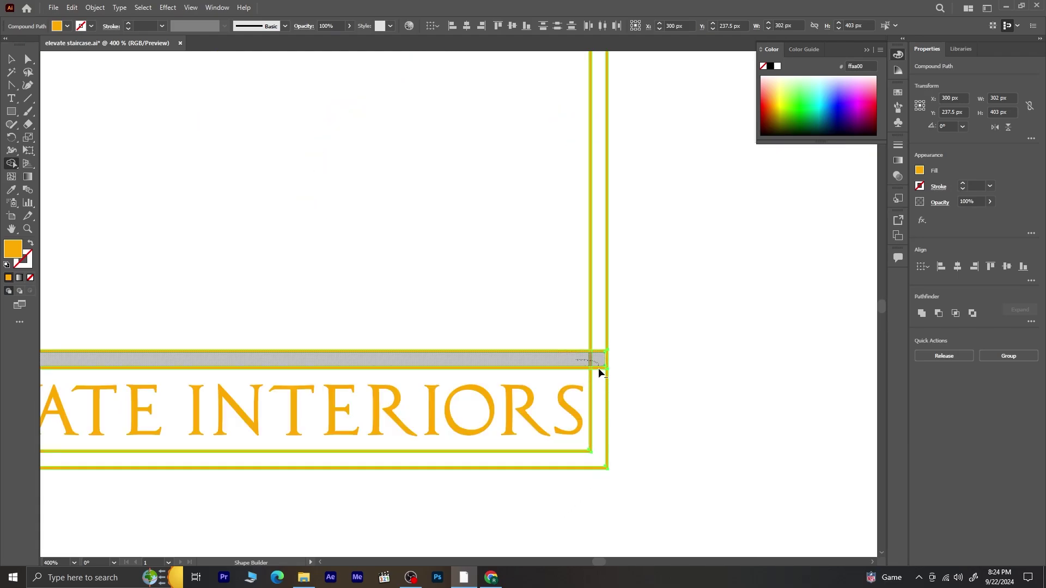
drag(302, 409, 717, 420)
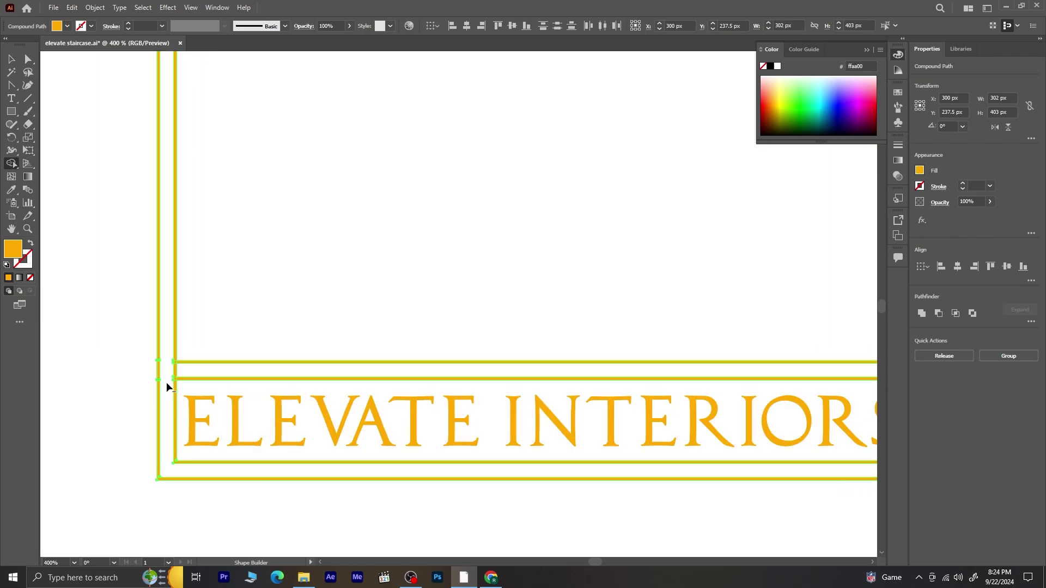
scroll(167, 387, down, 3)
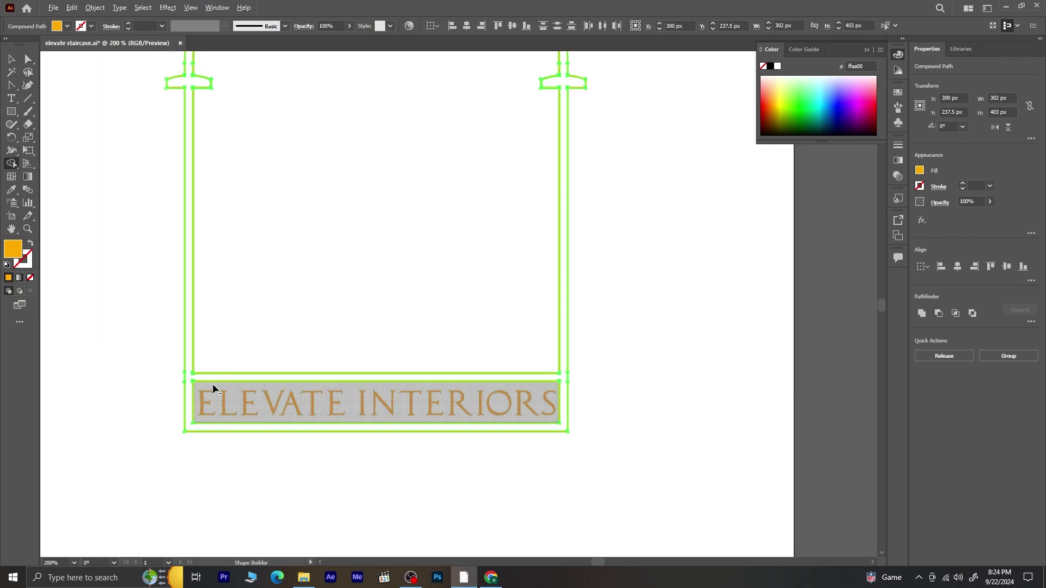
scroll(212, 388, down, 1)
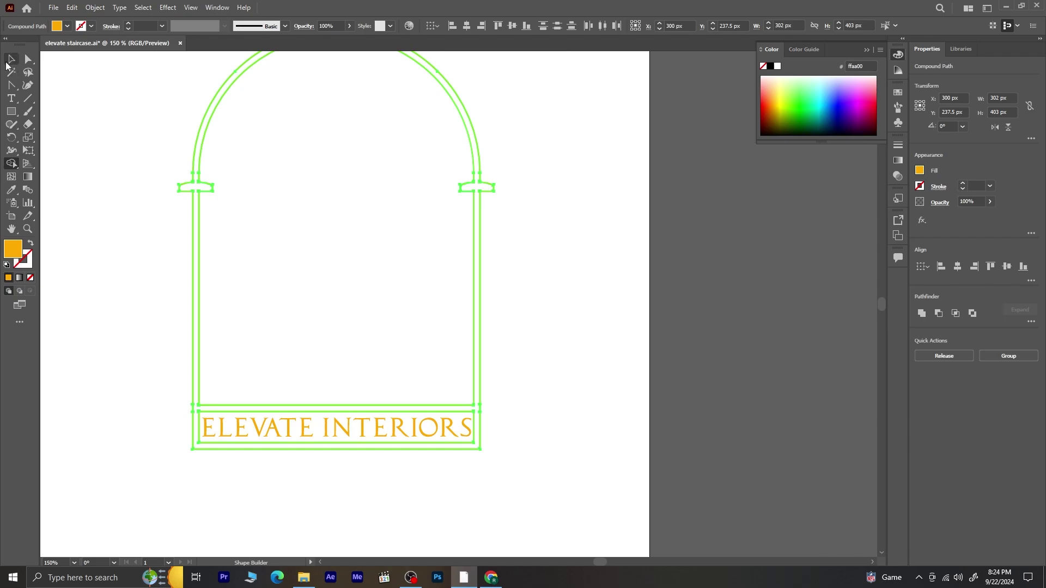
click(10, 60)
Step: Draw a rectangle about 346 by 30 px below the frame and move it across the artboard's right edge
scroll(271, 333, down, 1)
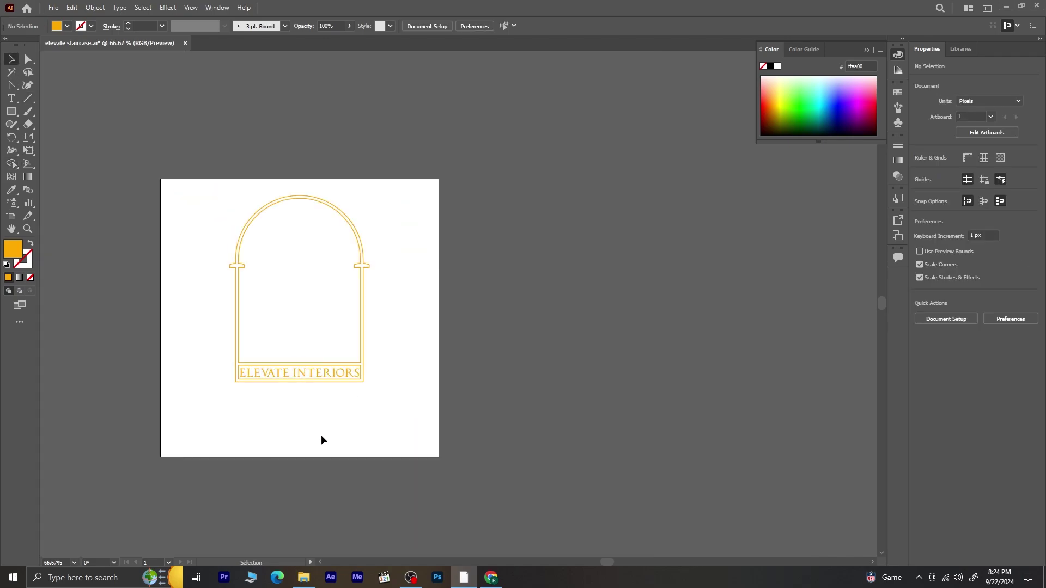
scroll(255, 410, up, 1)
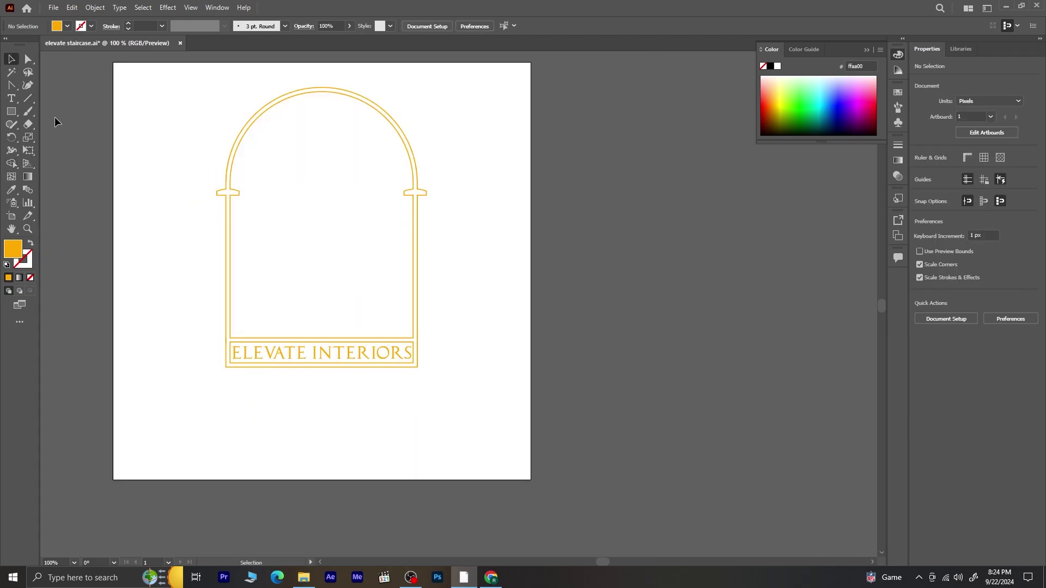
click(11, 112)
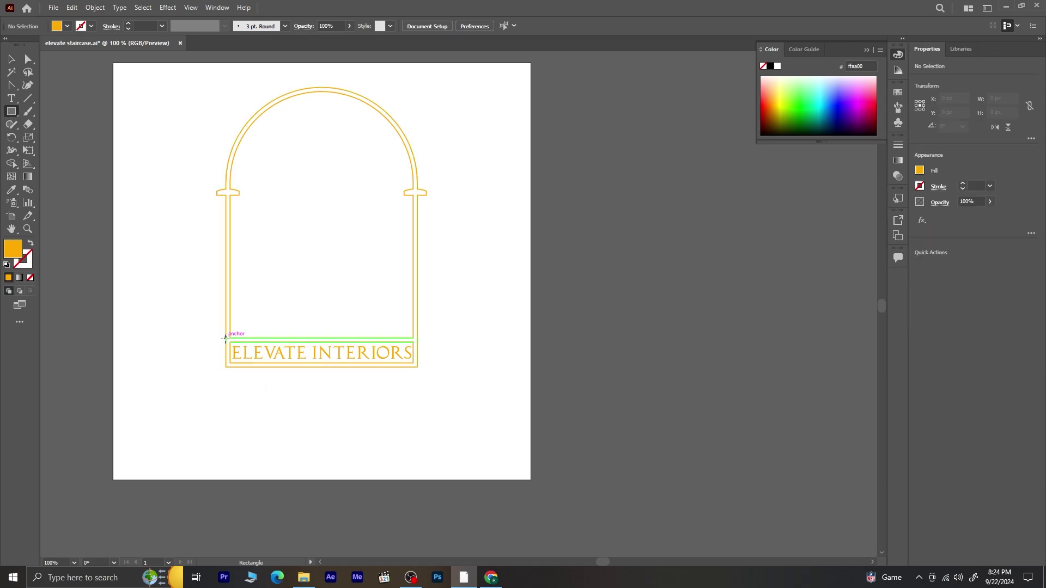
drag(216, 381, 457, 402)
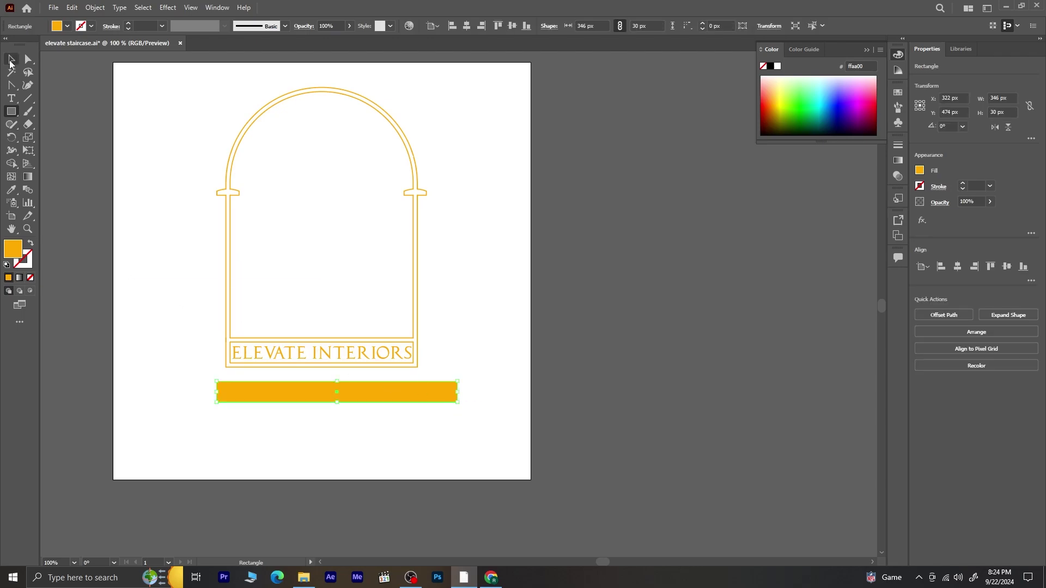
key(v)
drag(383, 403, 559, 414)
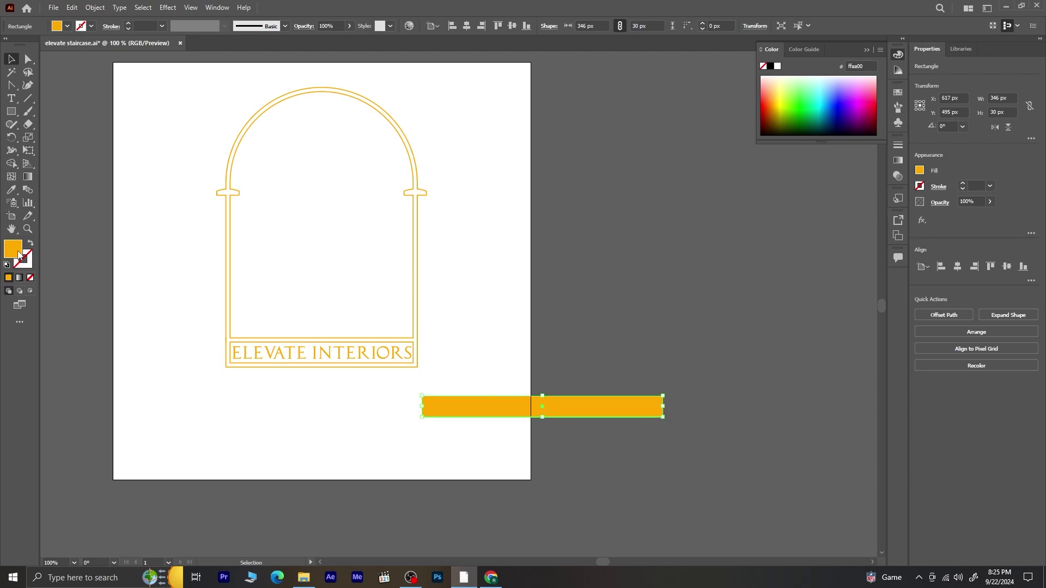
Step: Fill the rectangle with #224a4c and place a duplicate just above it, shifted slightly to the right
double_click(18, 254)
text(224a4c)
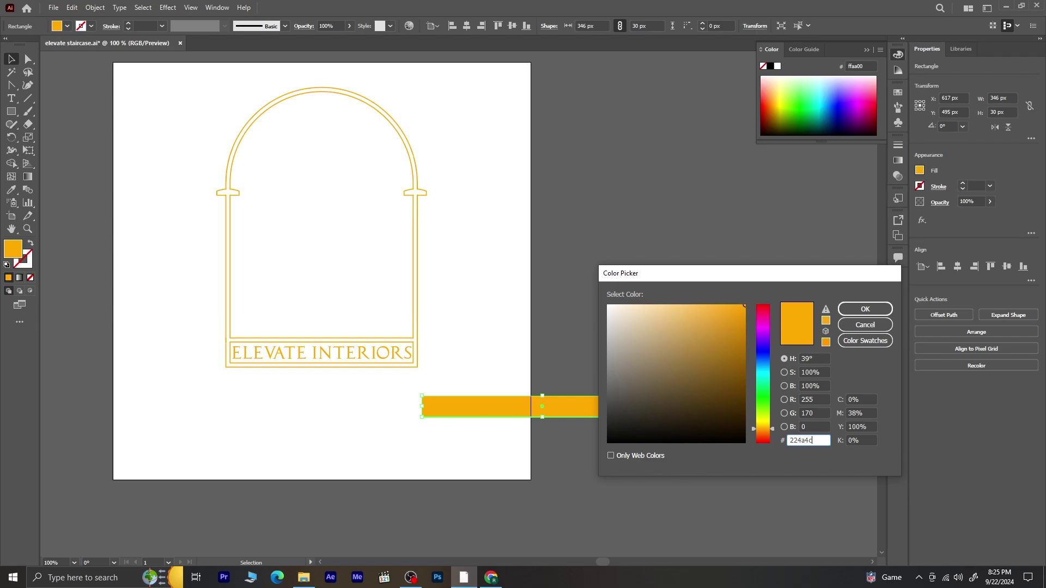
key(Return)
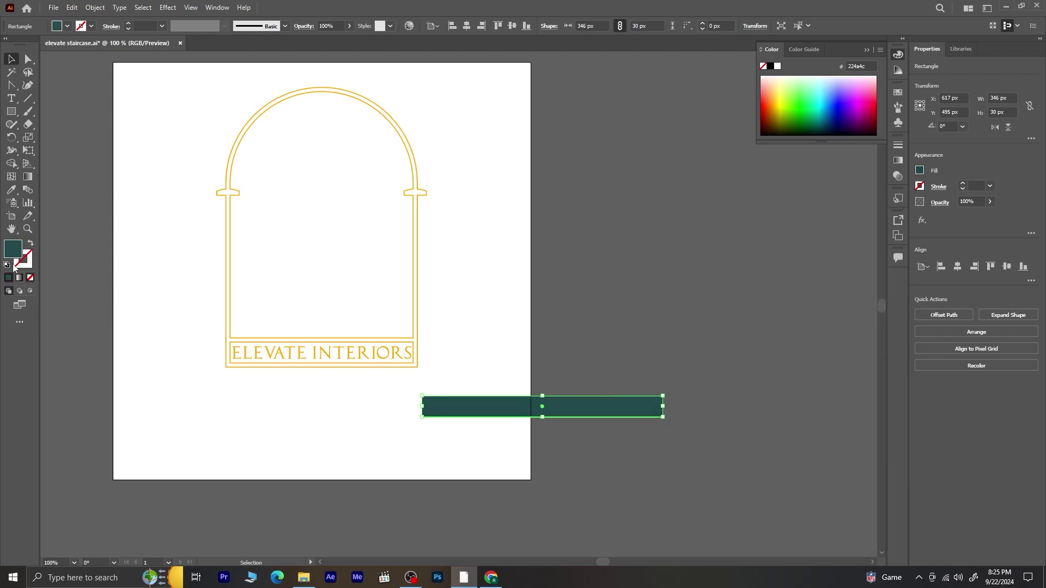
drag(476, 409, 485, 388)
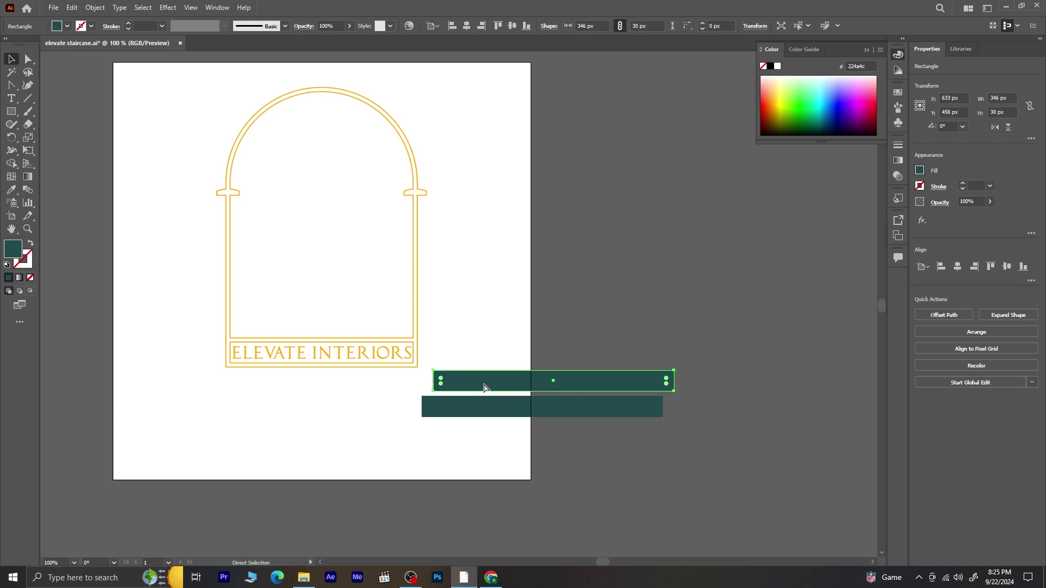
Step: Repeat the offset duplication until sixteen dark-green bars form a staircase rising diagonally to the right
key(ctrl+d)
key(ctrl+d)
key(ctrl+d)
key(ctrl+d)
key(ctrl+d)
key(ctrl+d)
key(ctrl+d)
key(ctrl+d)
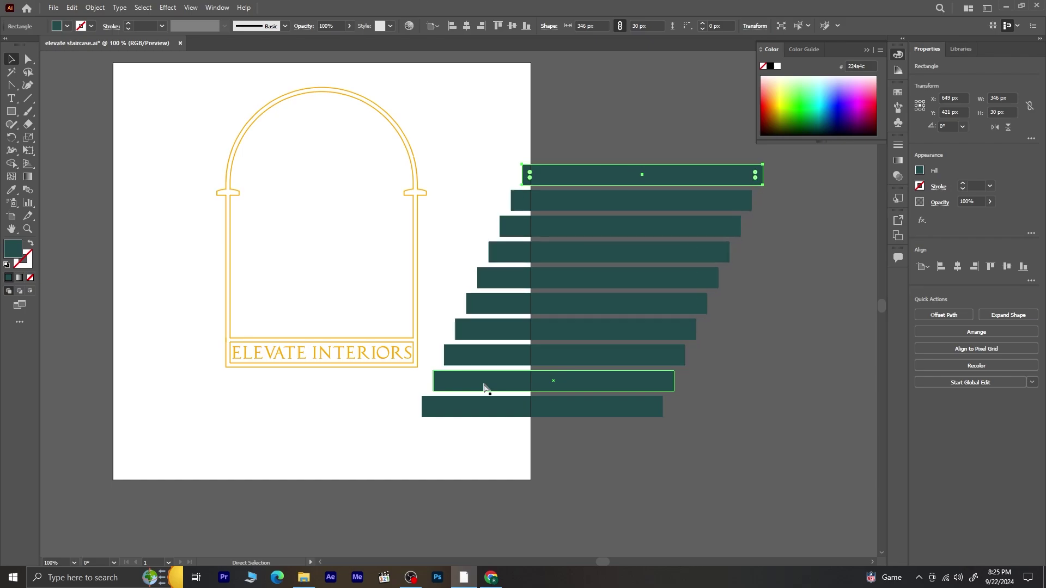
key(ctrl+d)
key(ctrl+d)
key(ctrl+d)
key(ctrl+d)
key(ctrl+d)
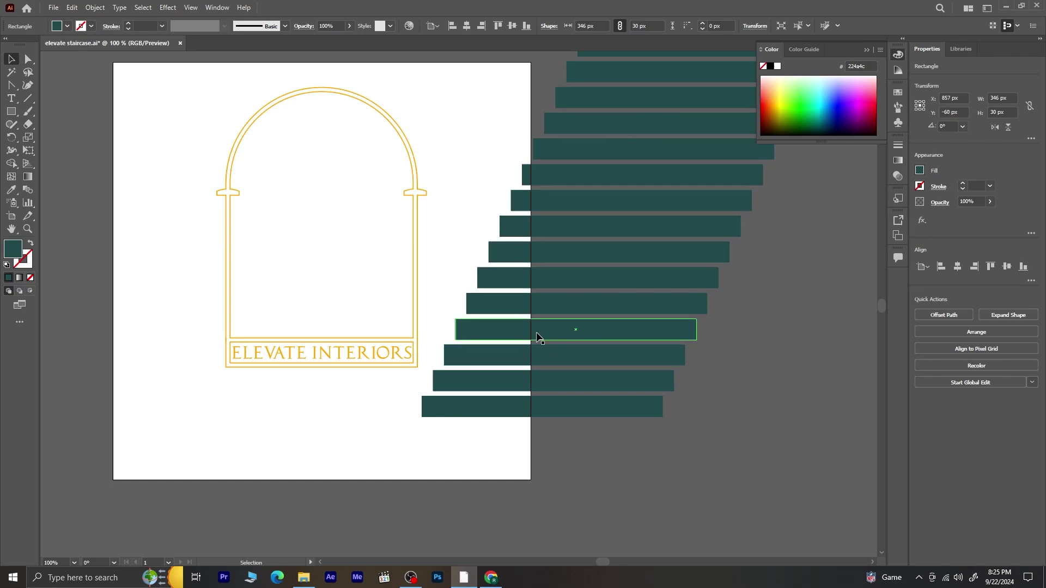
Step: Select all the dark-green bars and group them into one object
scroll(536, 337, down, 1)
key(ctrl+a)
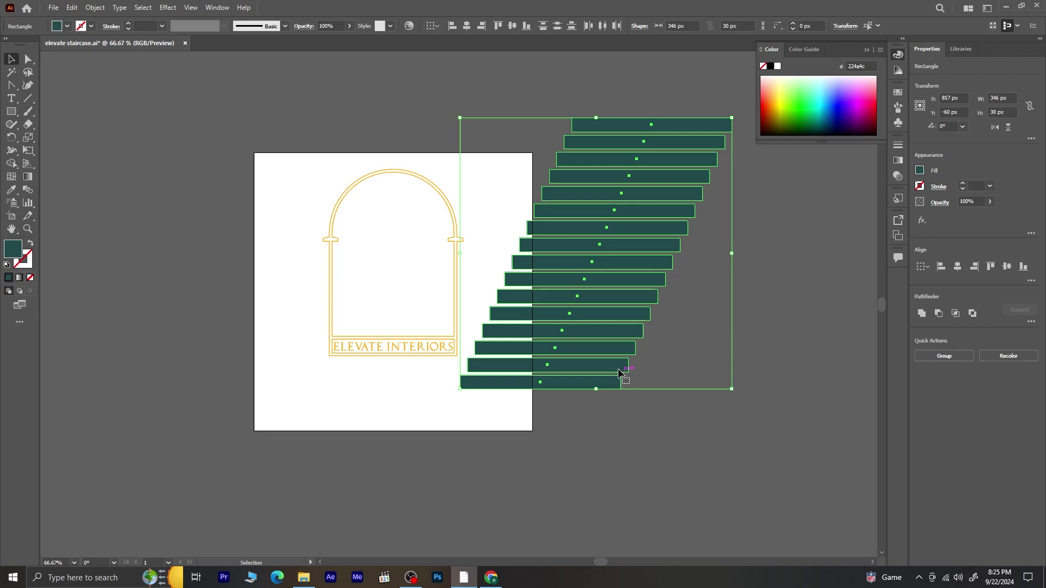
scroll(411, 232, up, 1)
click(349, 334)
mouse_move(600, 353)
mouse_down()
mouse_move(611, 355)
mouse_move(600, 353)
mouse_up()
Step: Draw a 264 by 354 px rectangle over the frame's opening and round its two upper corners to about 132 px
click(10, 111)
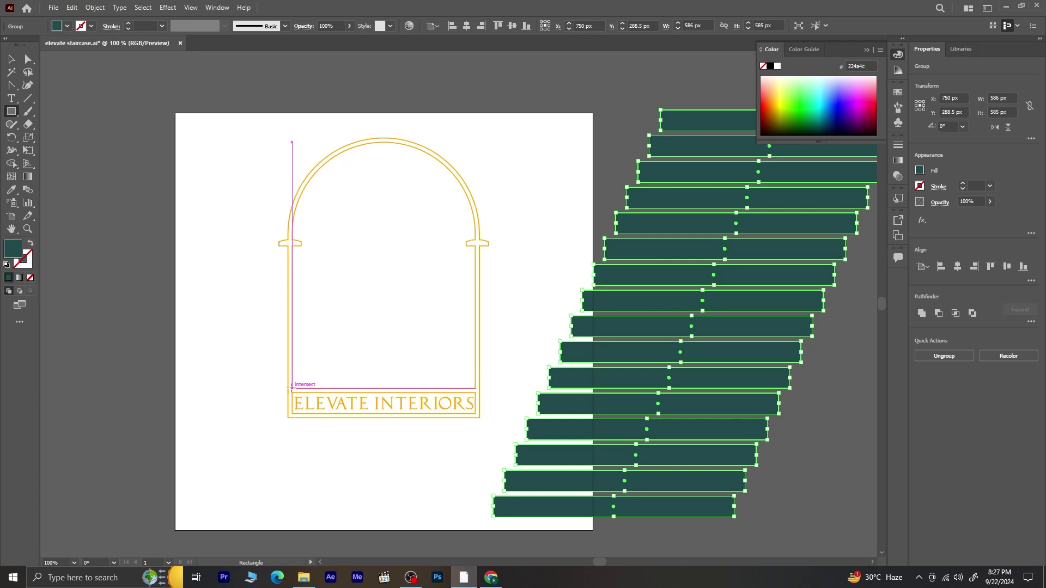
mouse_move(291, 389)
mouse_down()
mouse_move(415, 166)
mouse_move(465, 124)
mouse_move(483, 123)
mouse_move(476, 143)
mouse_up()
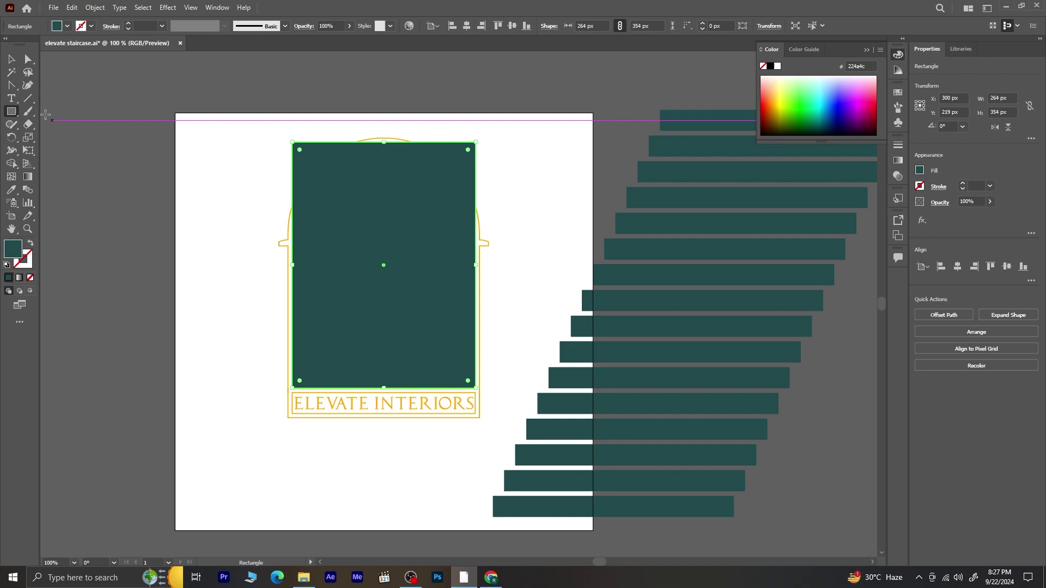
key(a)
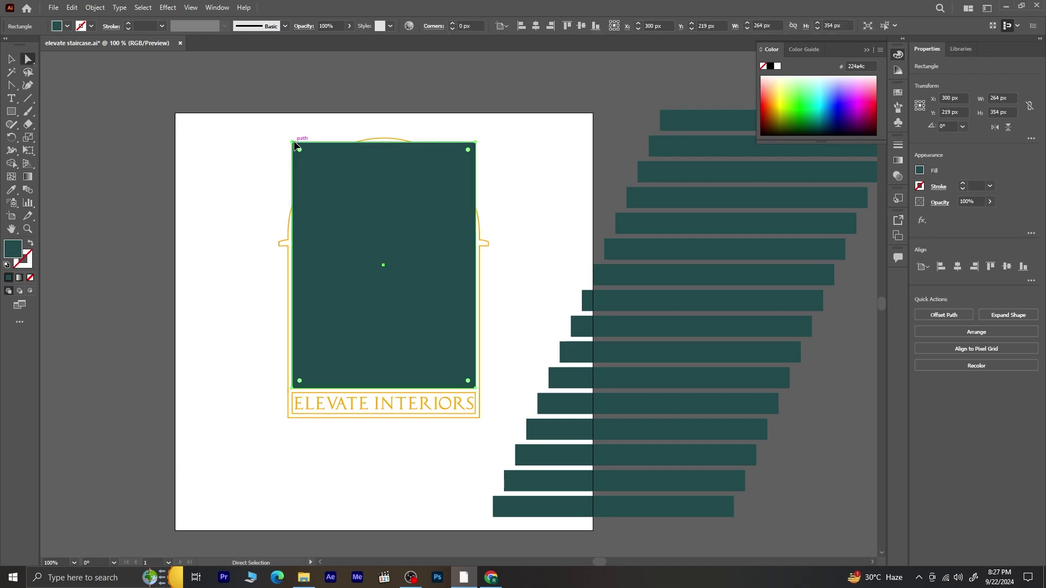
click(476, 143)
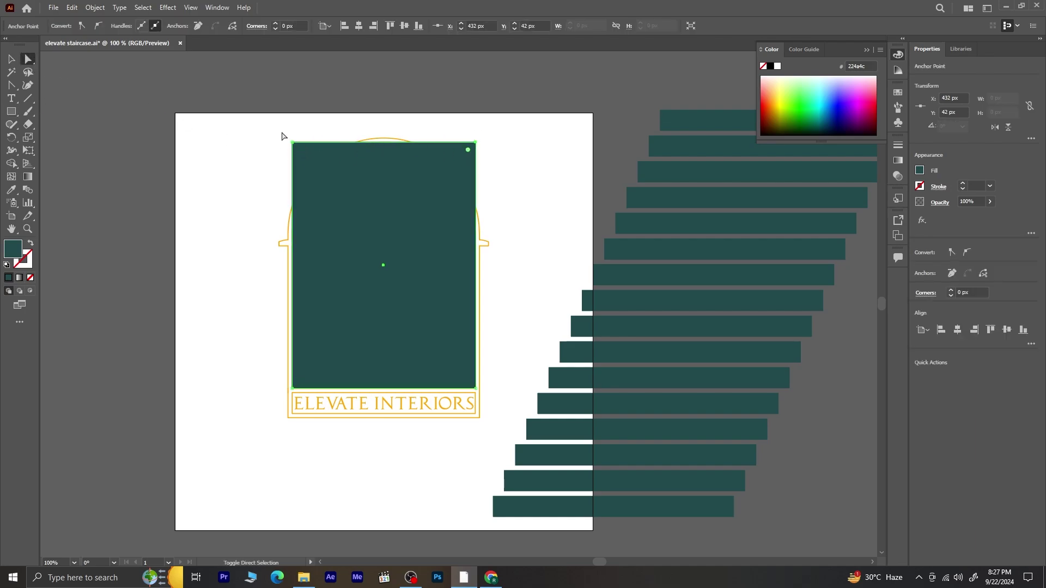
drag(283, 136, 332, 411)
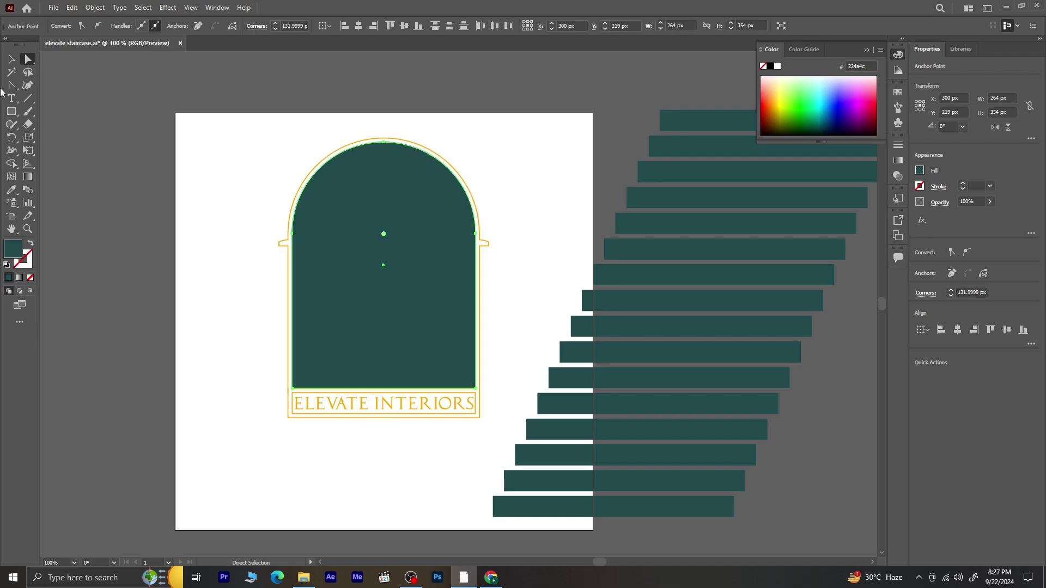
key(v)
click(275, 472)
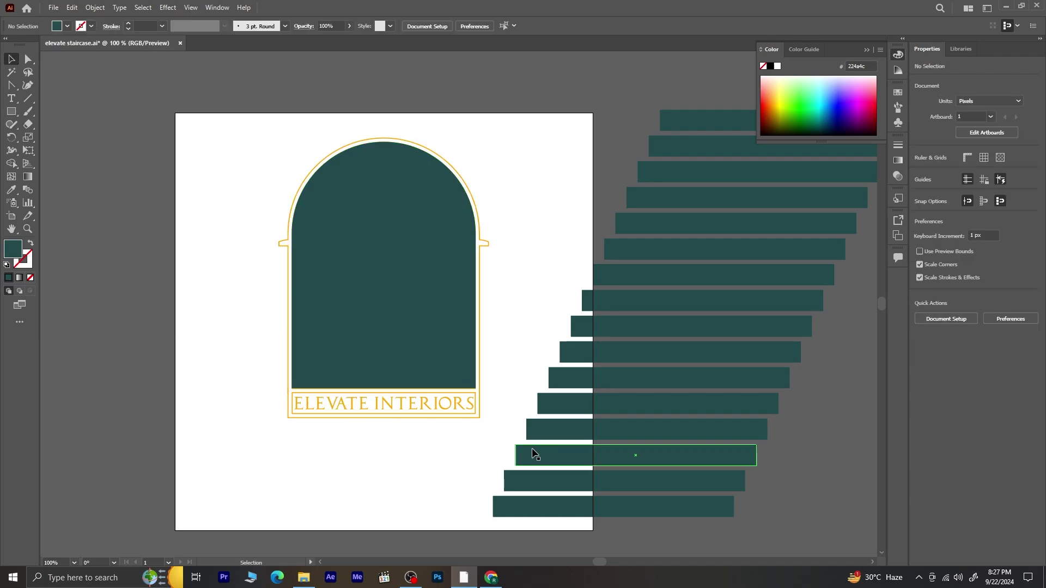
click(397, 346)
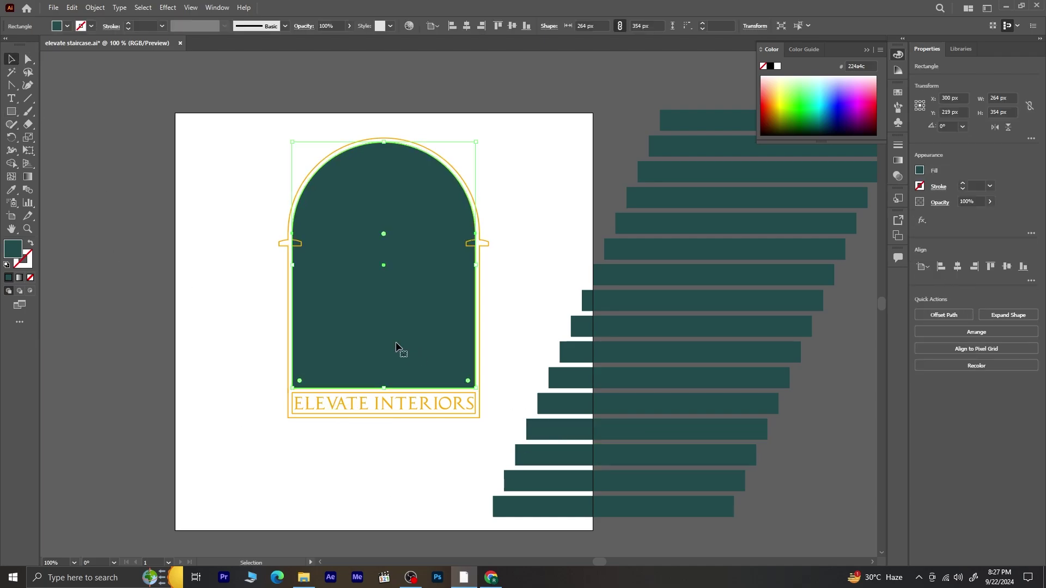
click(584, 325)
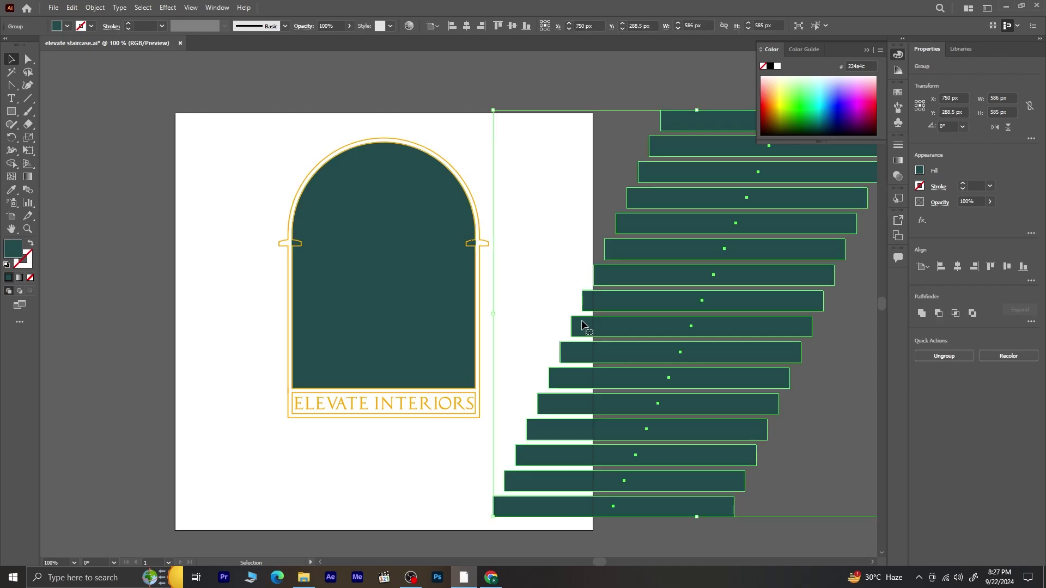
key(ctrl)
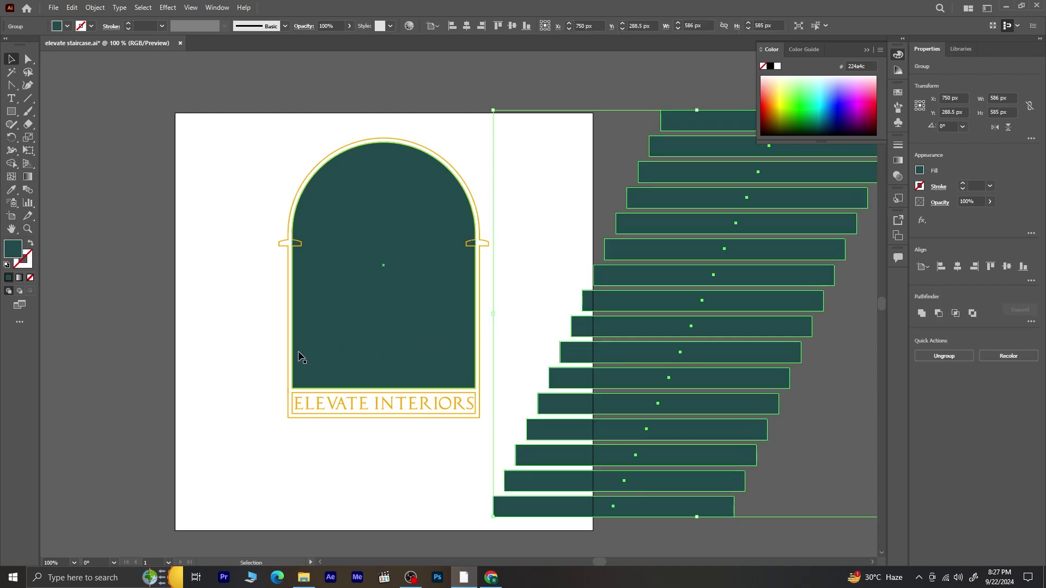
Step: Release the objects of Layer 3 to separate layers in sequence
key(F7)
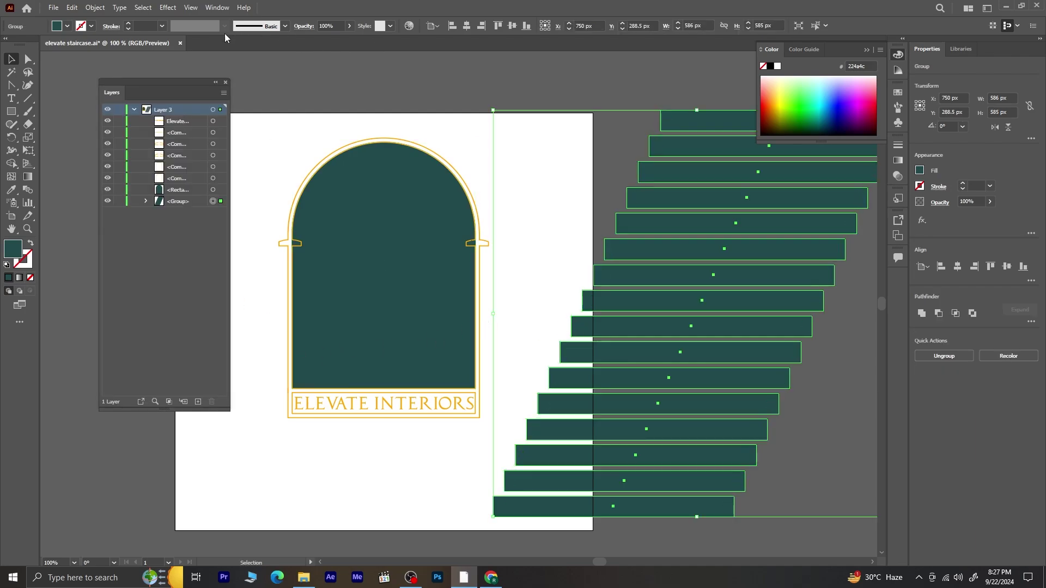
click(135, 111)
click(134, 111)
click(177, 123)
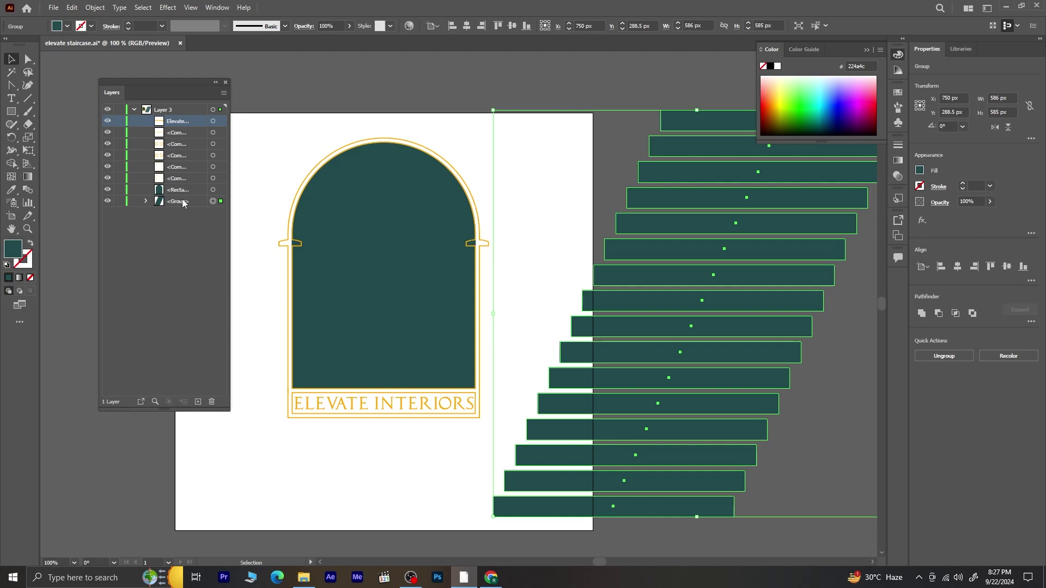
click(170, 248)
click(108, 202)
click(108, 201)
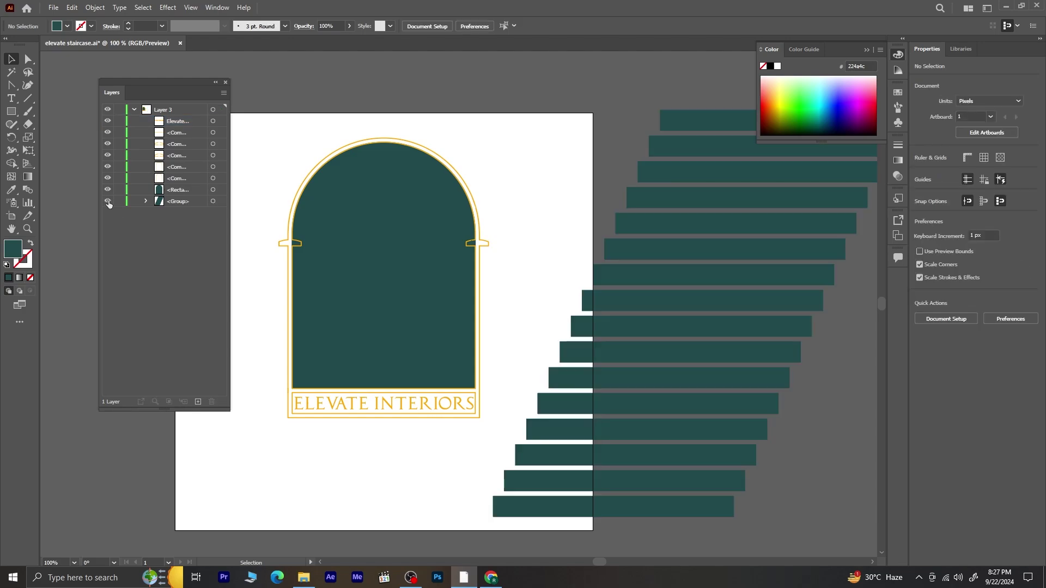
click(188, 111)
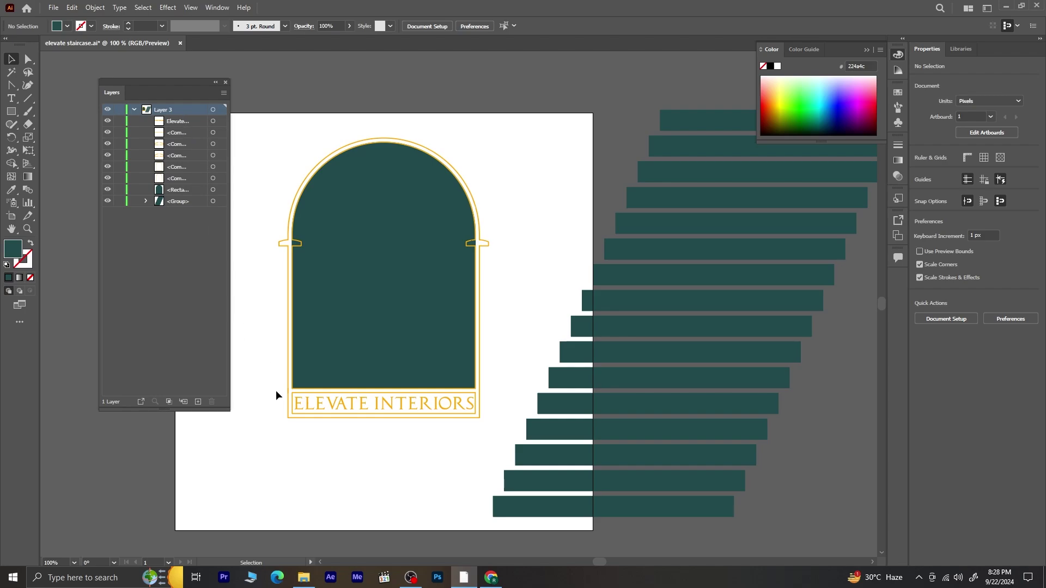
click(224, 93)
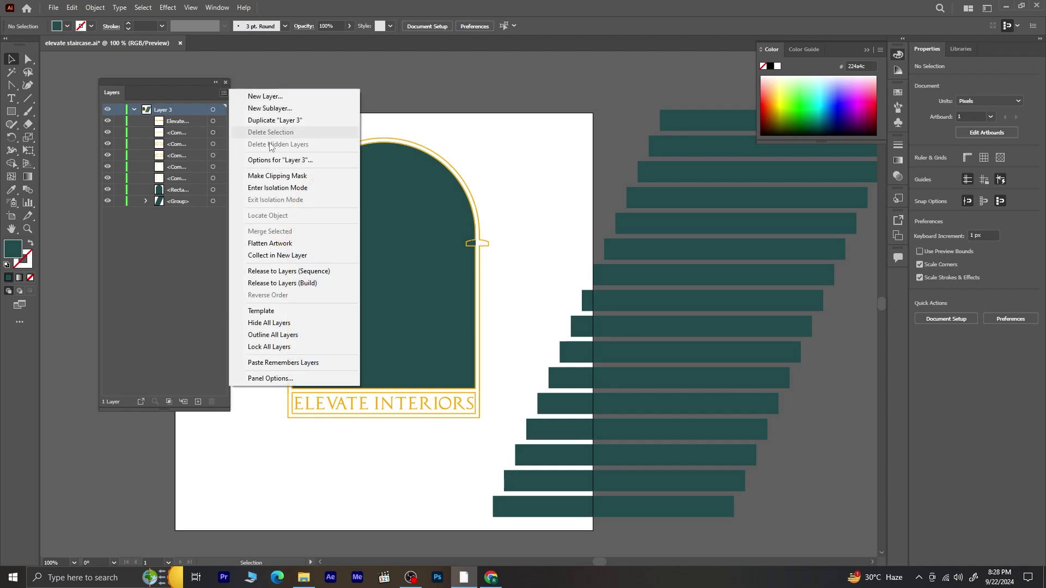
click(312, 272)
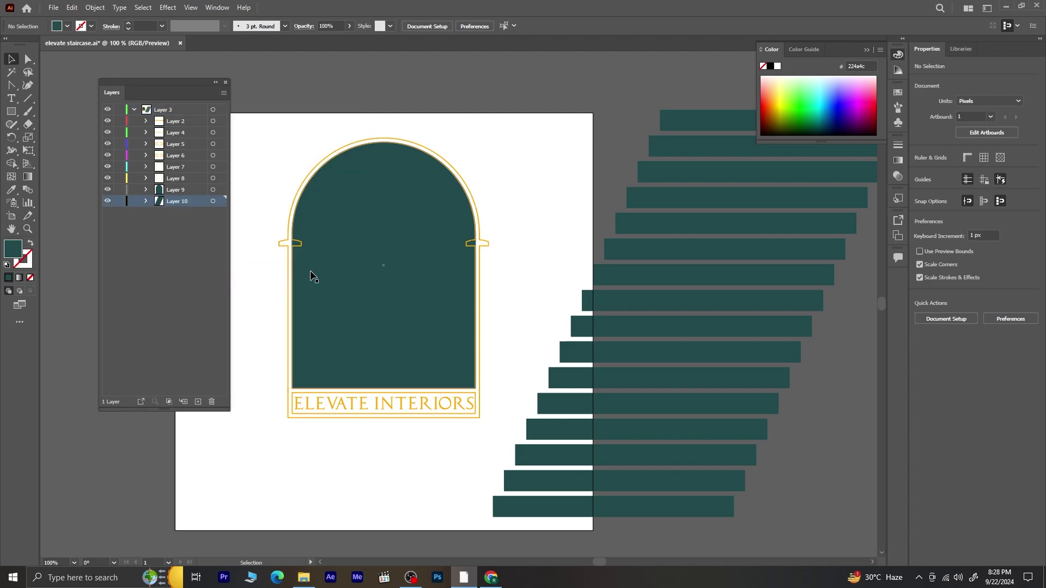
Step: Move all the released sublayers out of Layer 3 to the top level and delete the empty Layer 3
click(175, 123)
shift+click(183, 205)
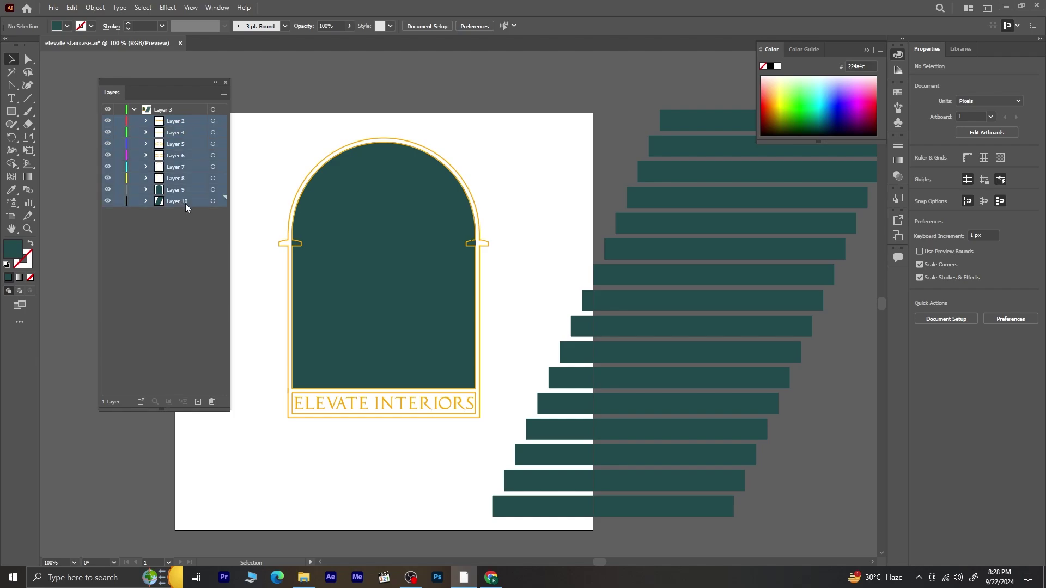
drag(186, 207, 162, 110)
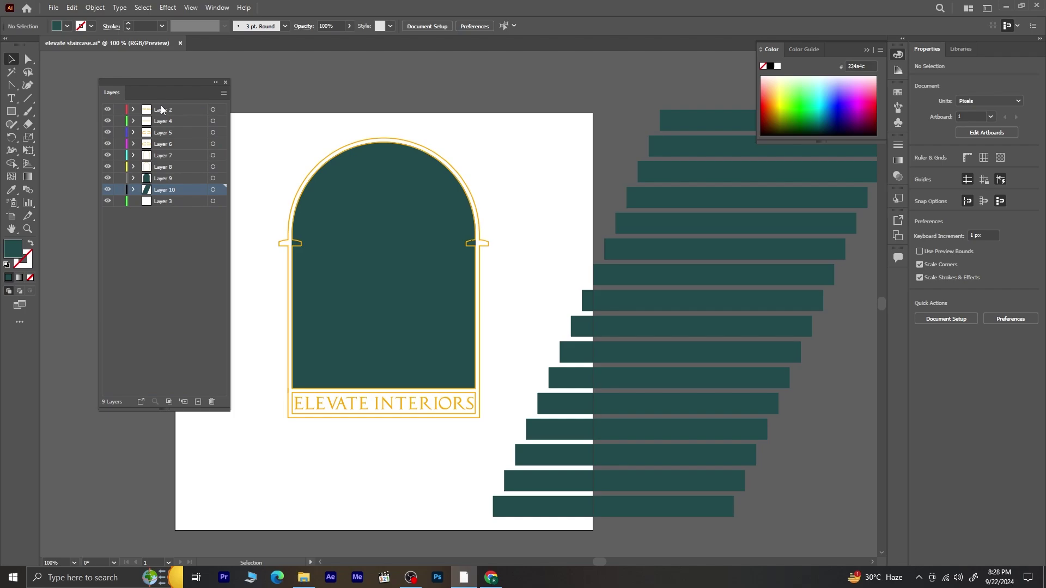
click(163, 202)
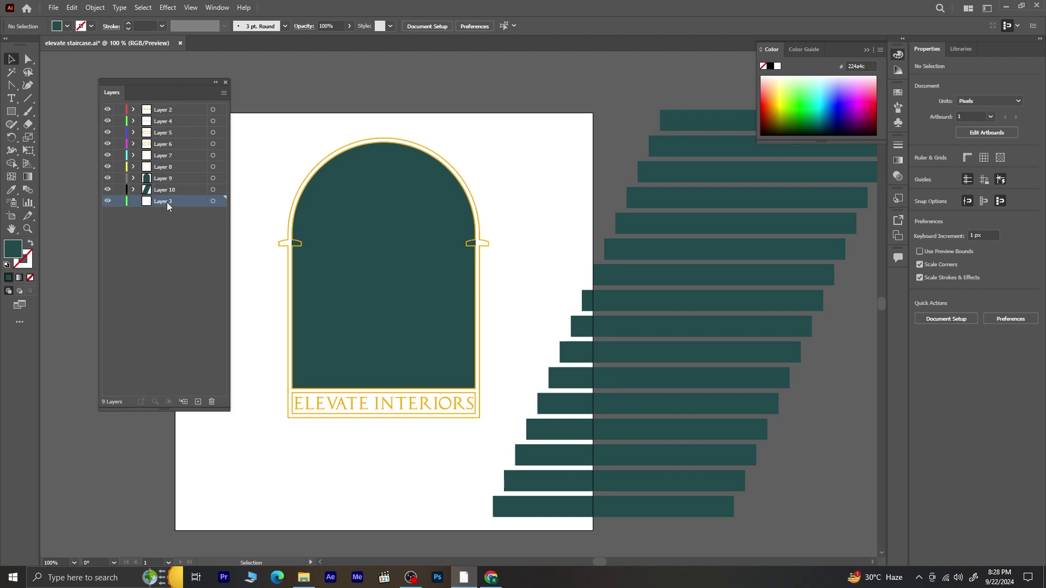
click(211, 402)
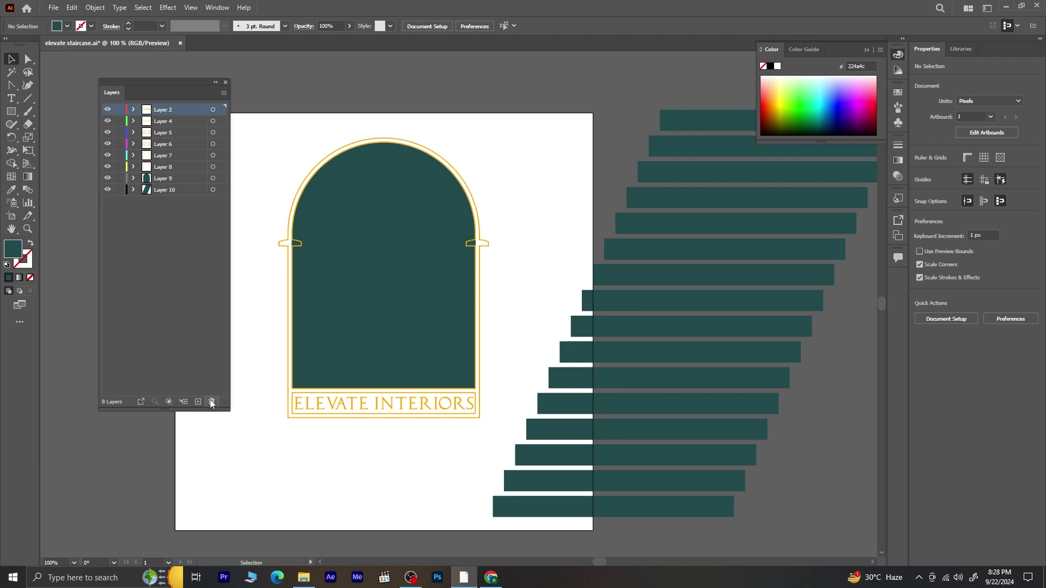
Step: Hide Layer 9 with the filled arch and move the bar group horizontally over the frame
click(165, 181)
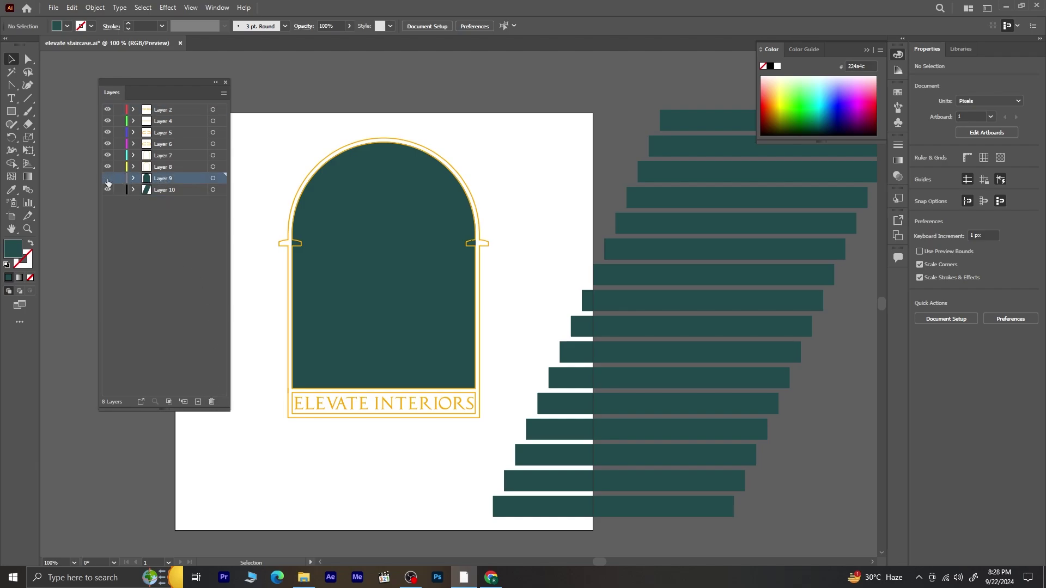
click(107, 178)
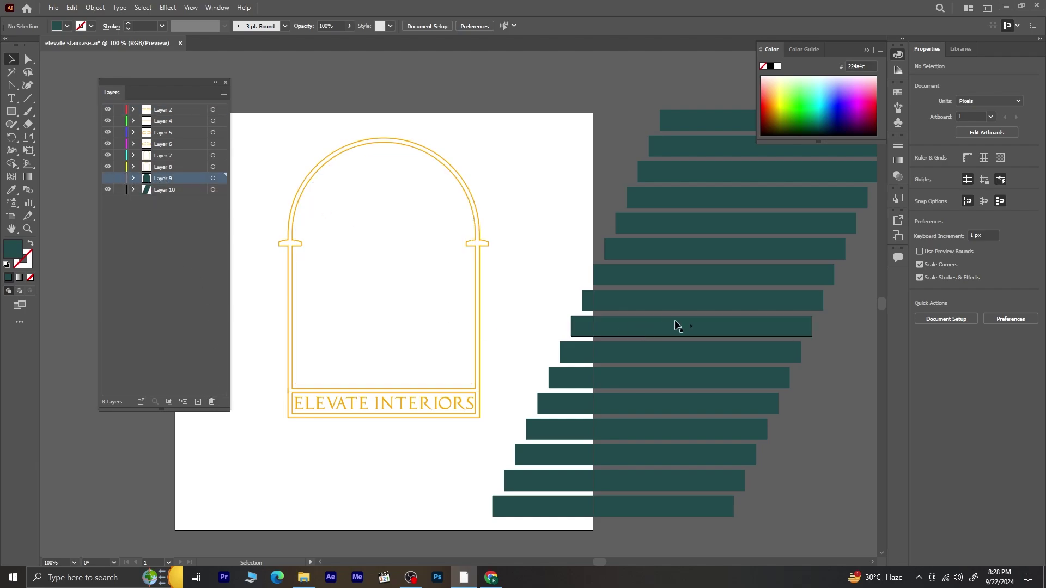
drag(687, 309, 484, 308)
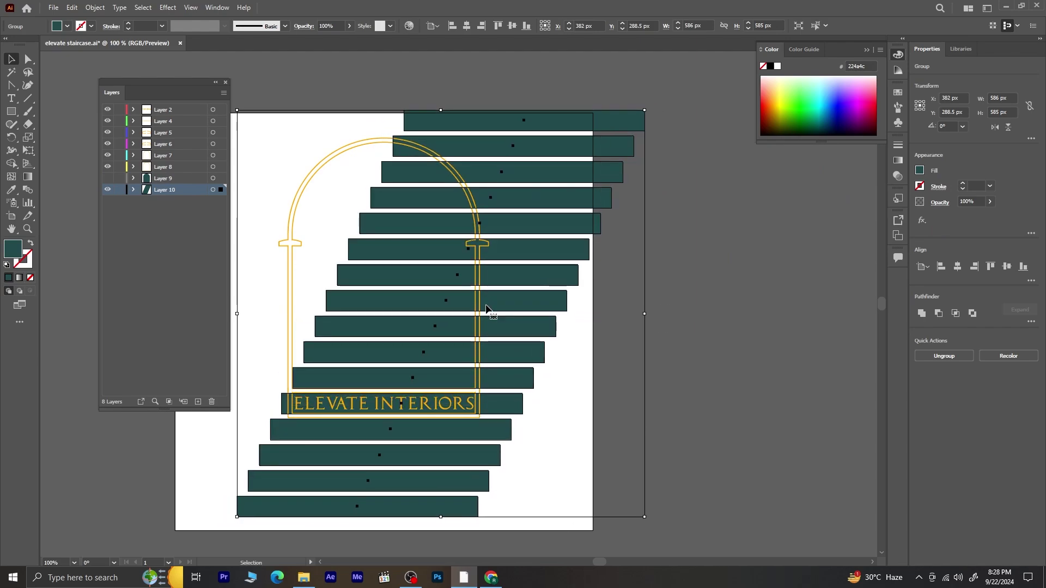
click(695, 314)
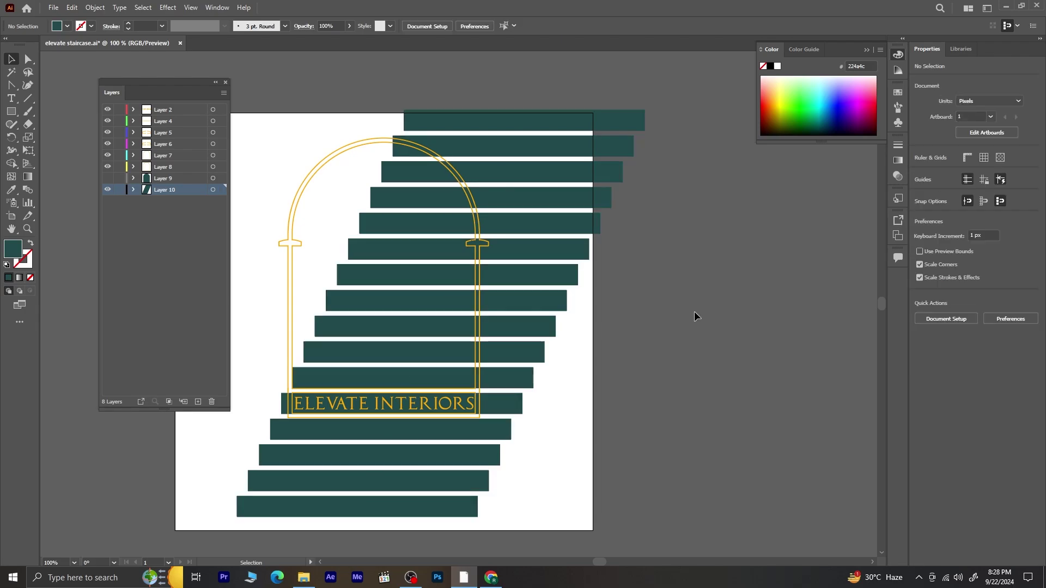
Step: Scale the bar group down slightly in proportion and reposition it so the stairs run diagonally across the whole frame
click(635, 121)
drag(645, 110, 607, 141)
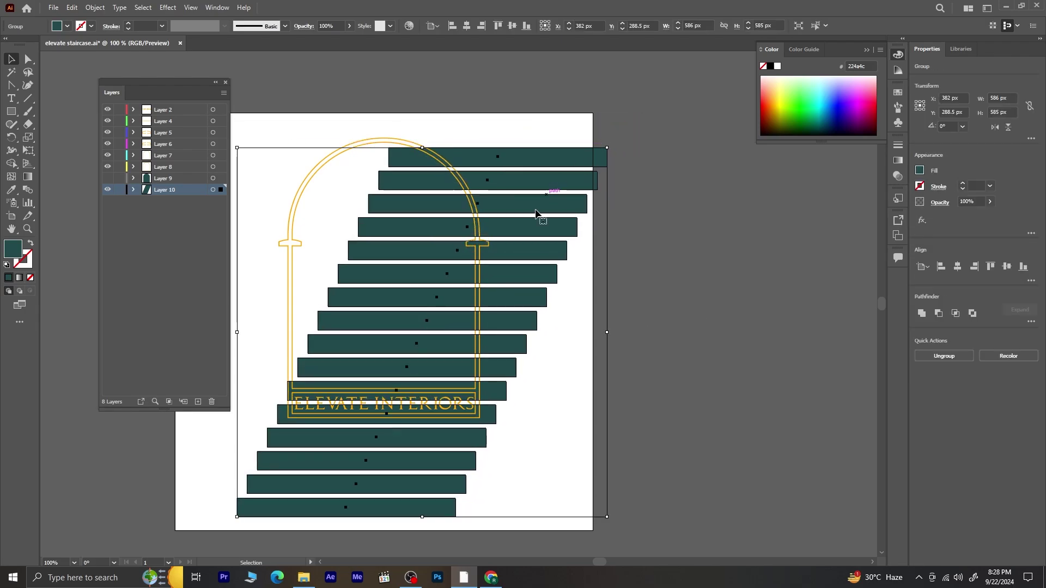
drag(524, 230, 499, 215)
click(674, 237)
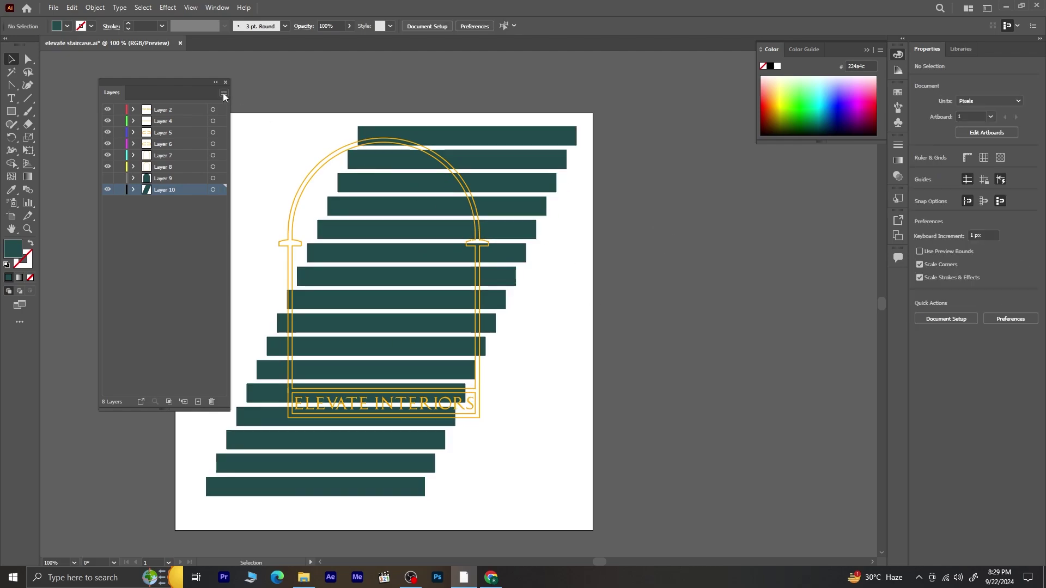
Step: Move the layer list off the artwork and save the document with the default Illustrator 2020 options
drag(178, 84, 719, 159)
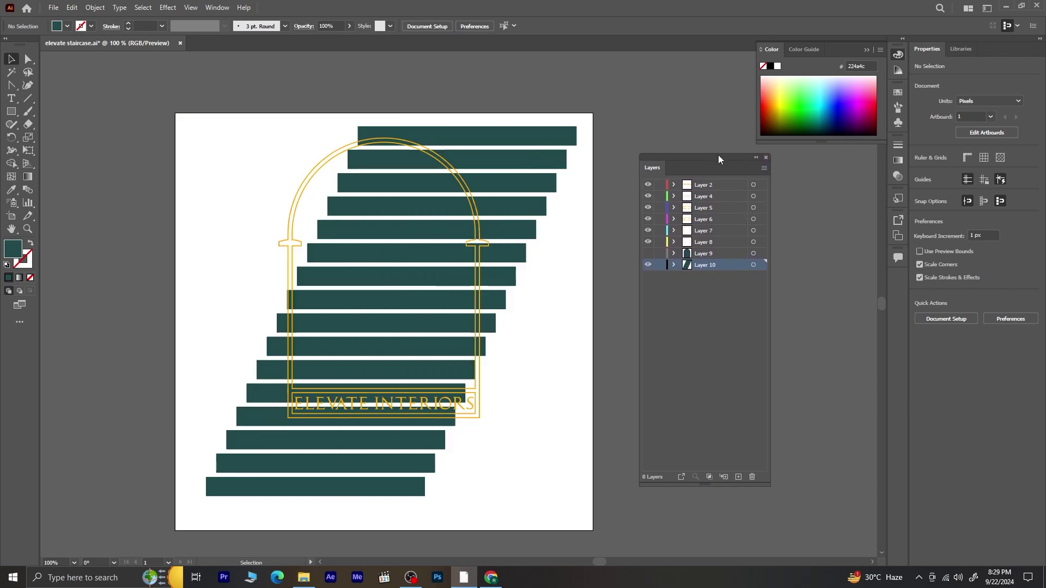
key(ctrl+s)
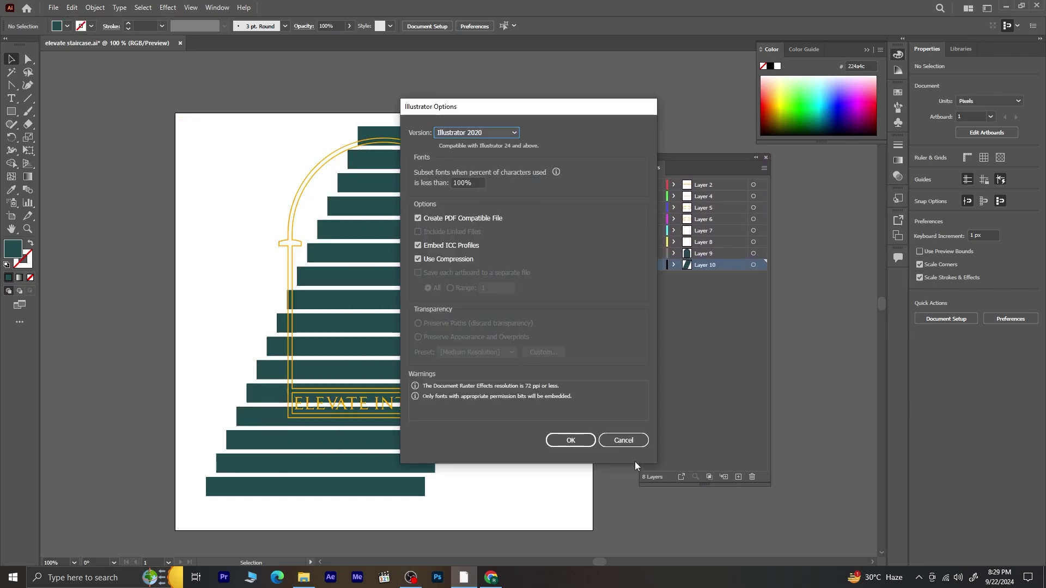
click(575, 444)
Step: Switch to After Effects and import elevate staircase.ai from the Desktop as Composition - Retain Layer Sizes
click(330, 577)
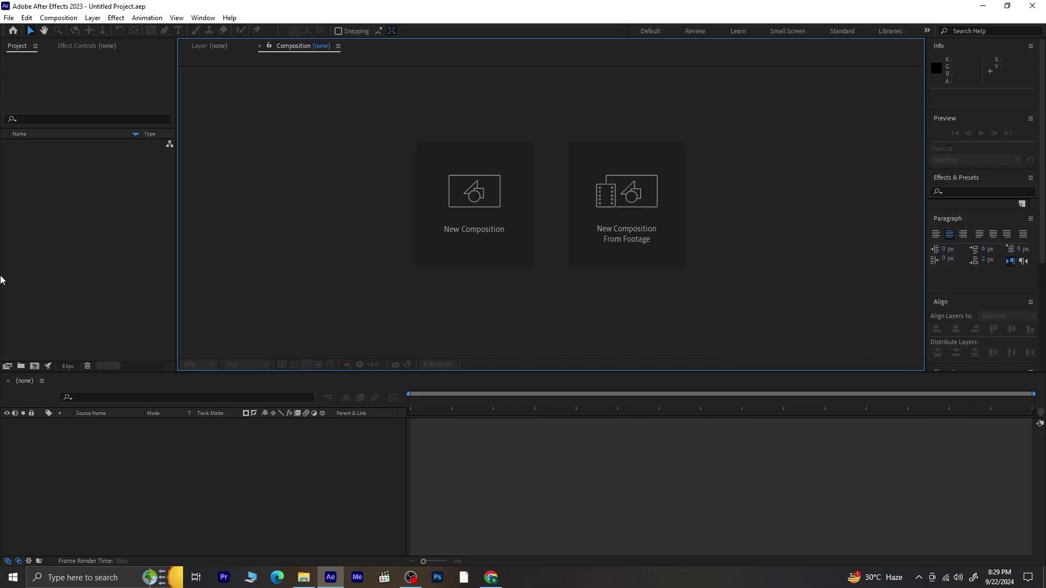
right_click(63, 172)
mouse_move(117, 218)
click(218, 222)
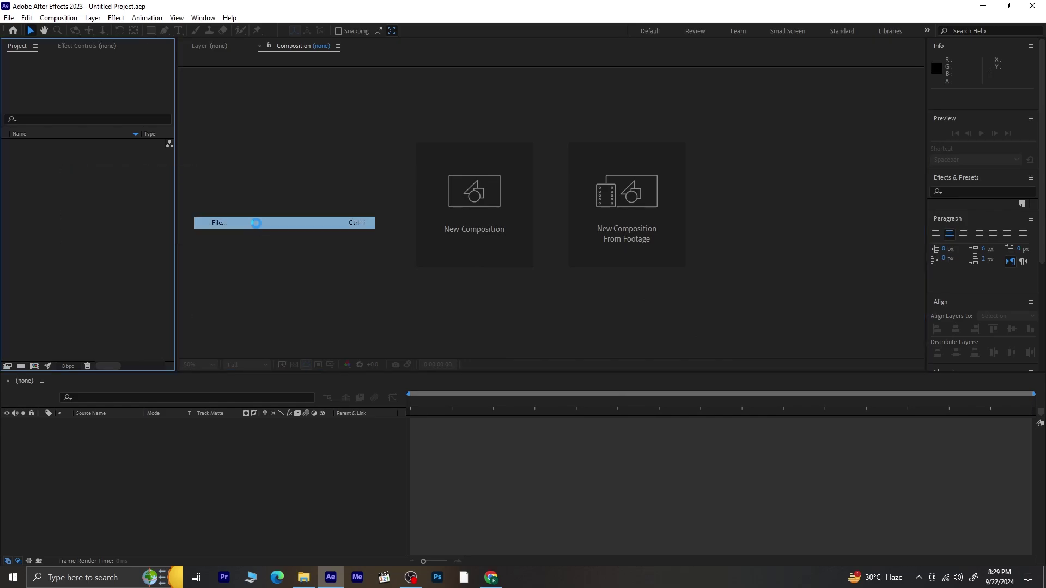
click(208, 169)
click(179, 326)
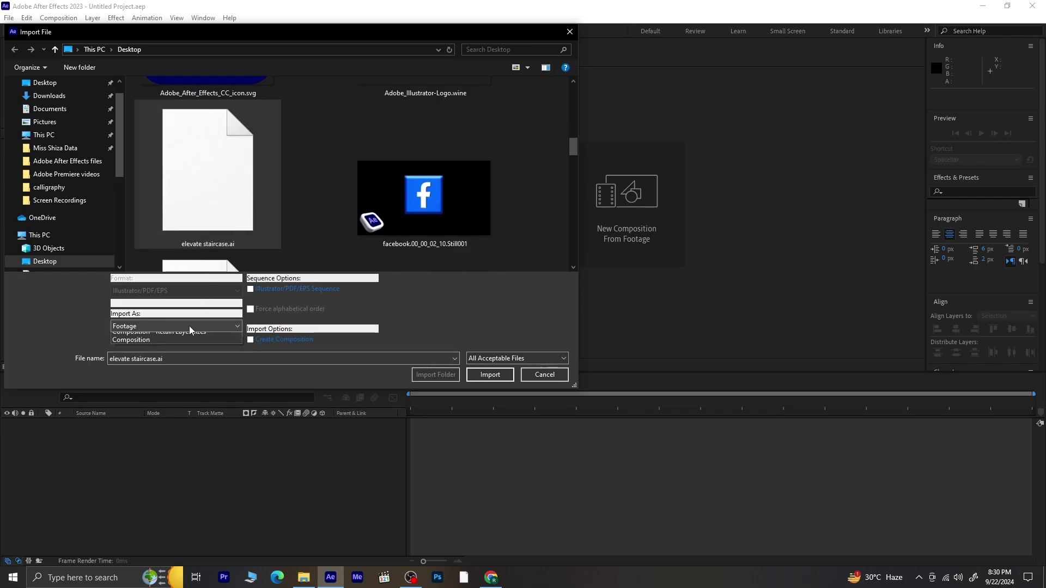
click(185, 346)
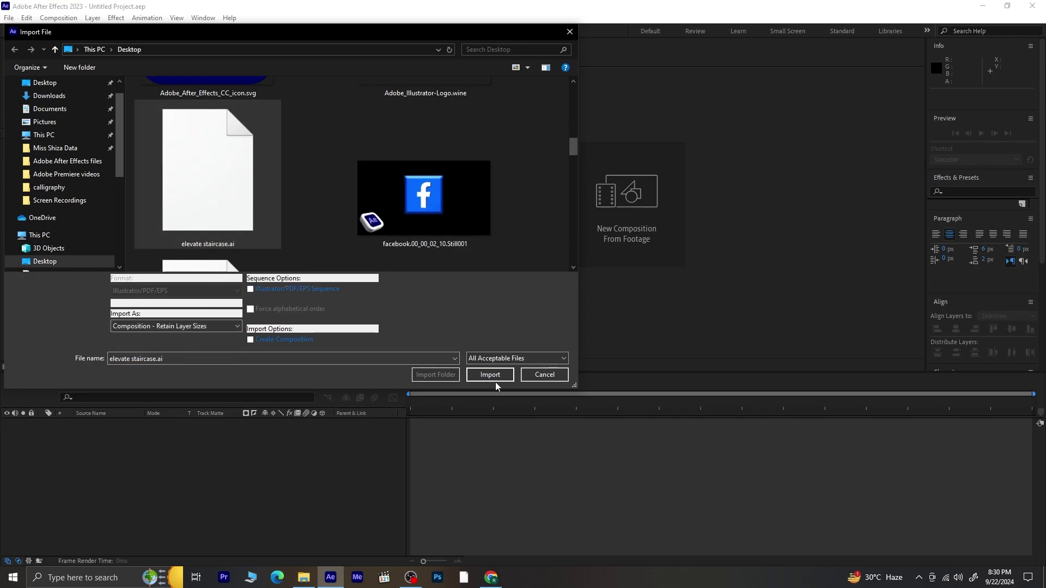
click(493, 375)
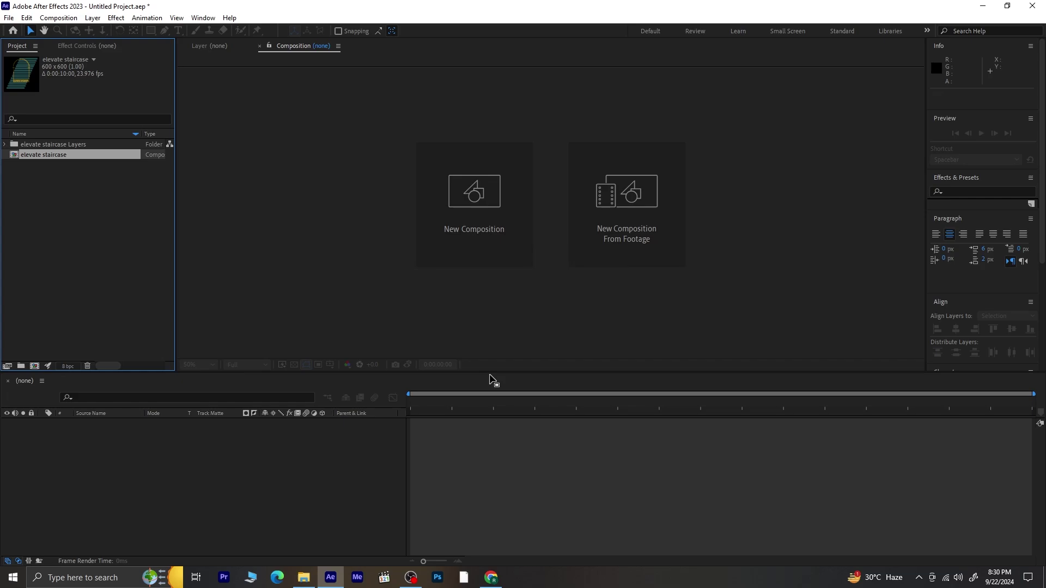
Step: Open the elevate staircase composition and rename Layer 10, which holds the stair bars, as Stairs
double_click(64, 156)
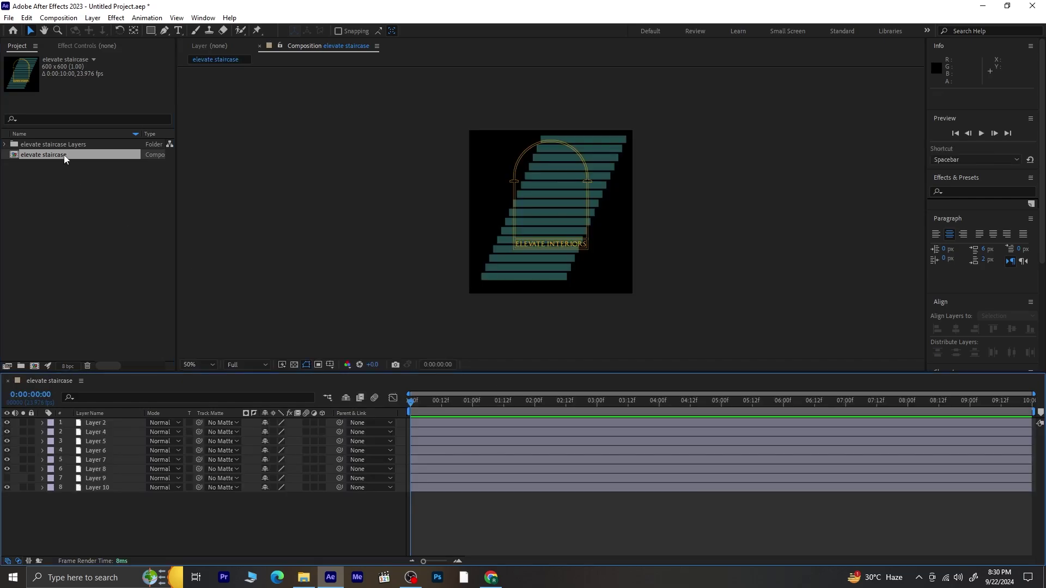
click(7, 487)
click(7, 487)
click(98, 488)
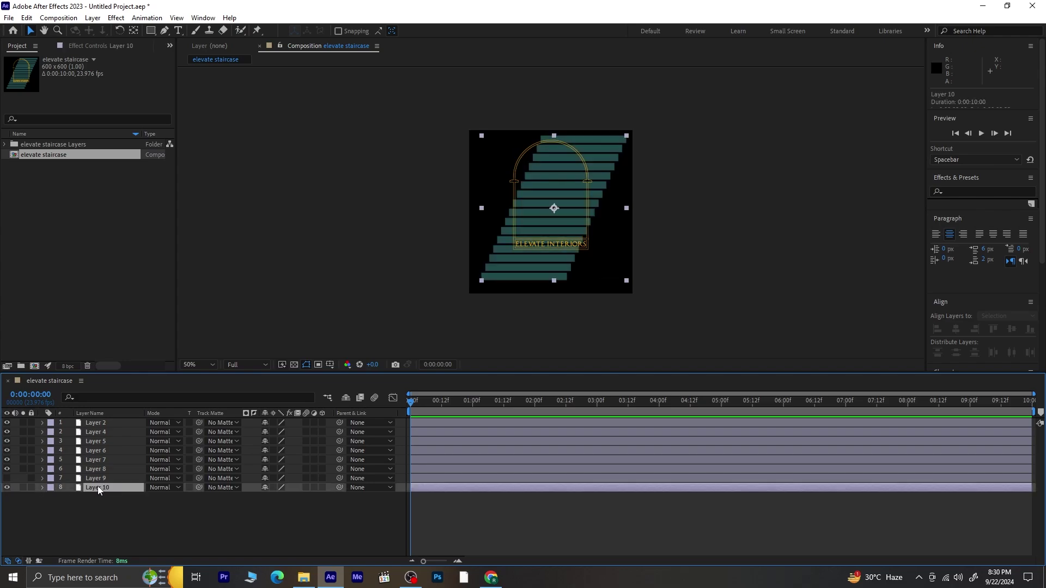
right_click(99, 490)
click(145, 460)
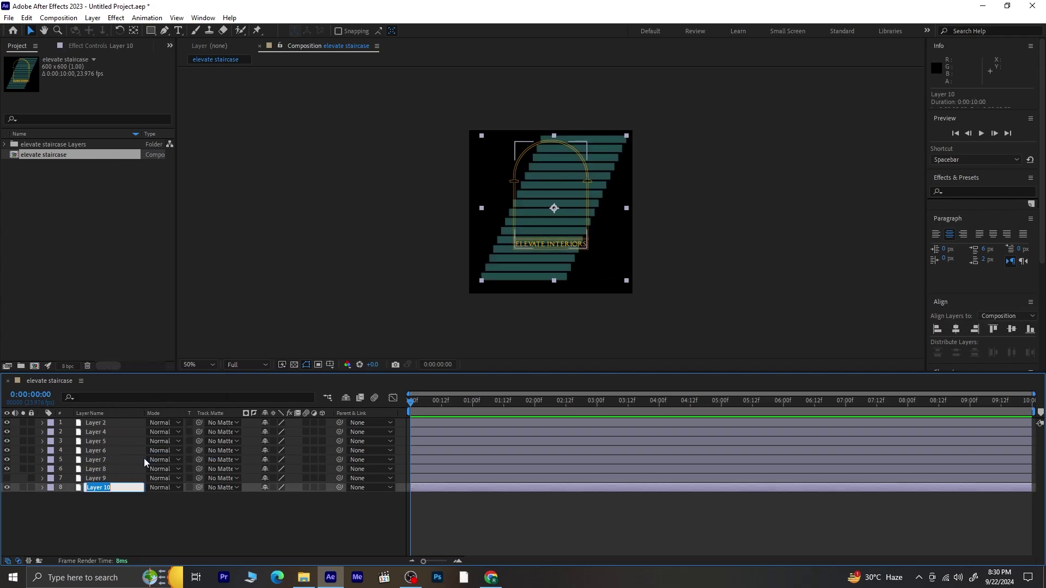
text(Stairs)
key(Return)
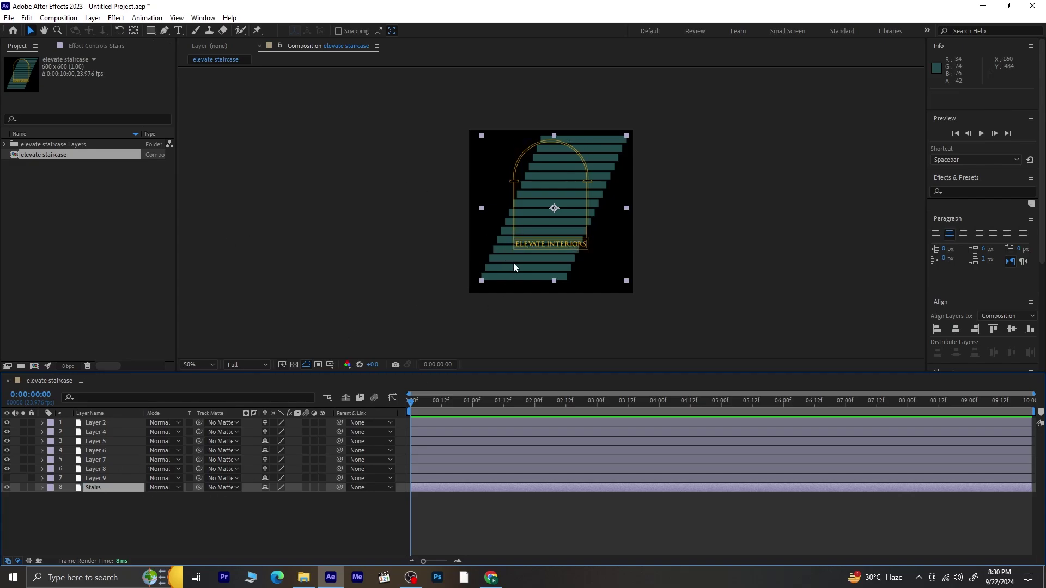
Step: Show the rulers and move the Stairs layer to position 362.5, 298.0, fitting the bars to the frame's lettering box
drag(518, 274, 531, 278)
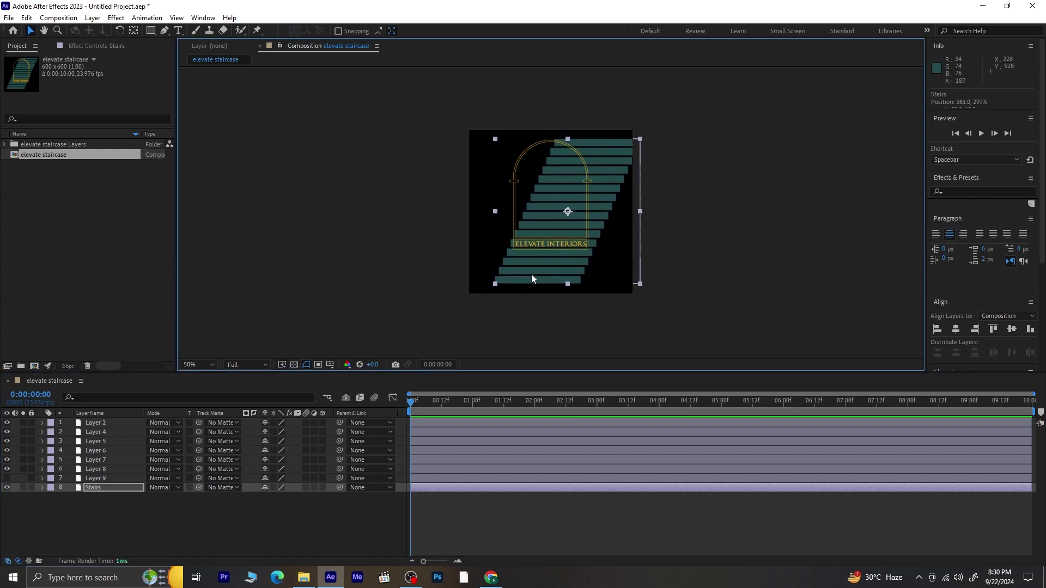
key(ctrl+r)
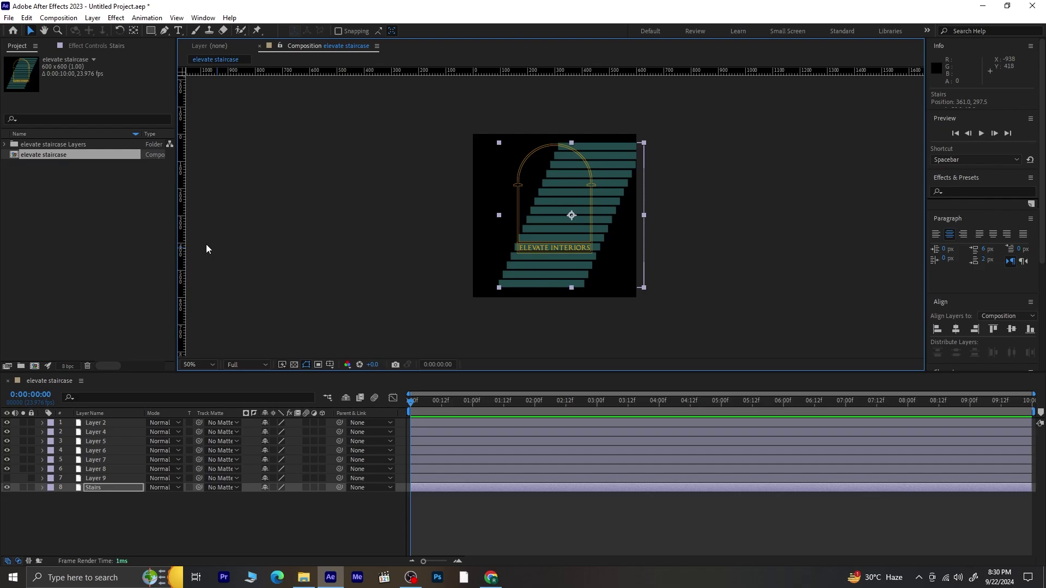
scroll(577, 277, up, 4)
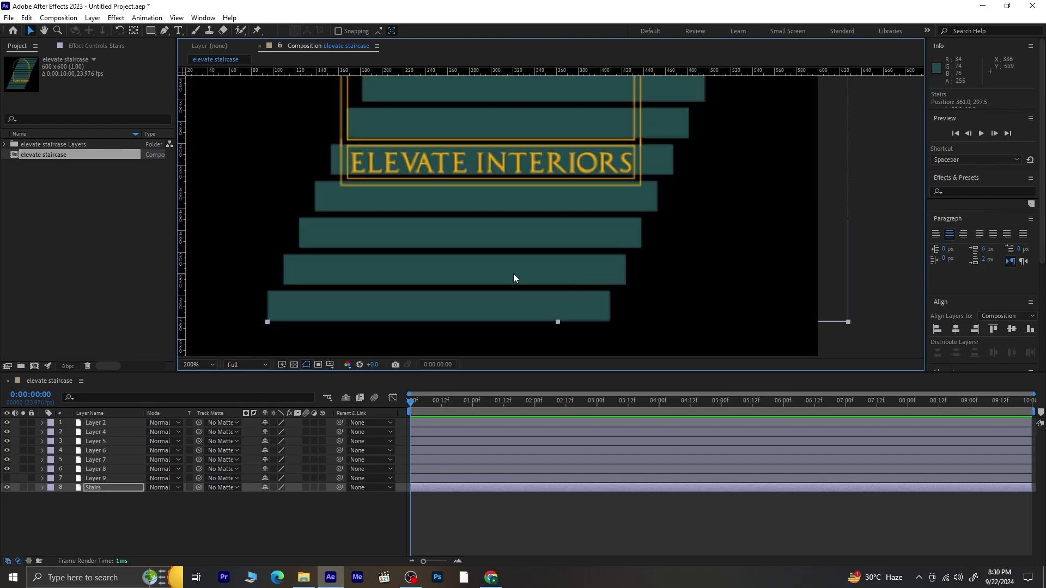
scroll(436, 246, down, 2)
drag(495, 248, 499, 249)
scroll(498, 179, up, 4)
scroll(498, 178, down, 2)
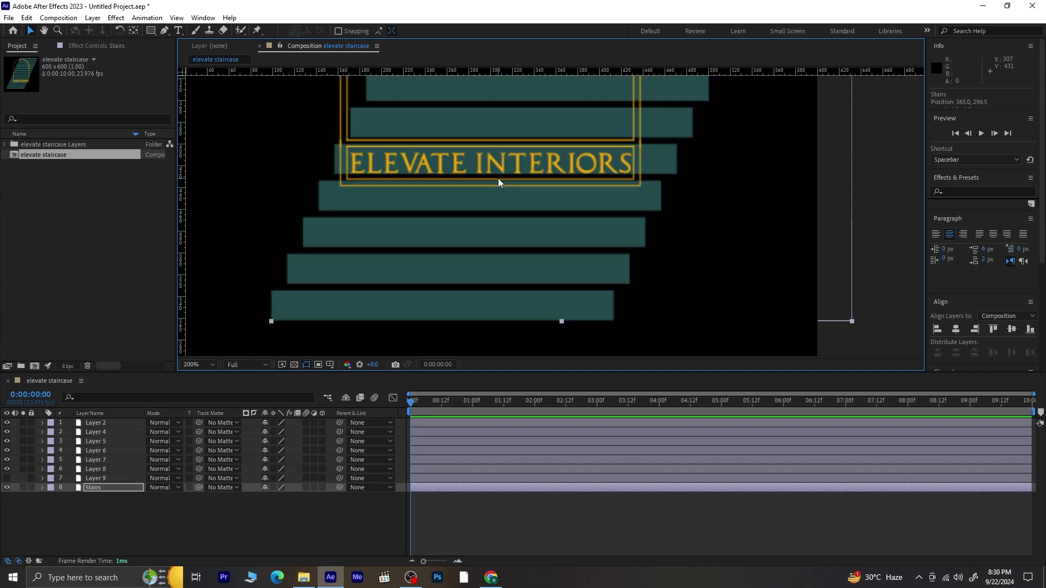
drag(449, 150, 453, 230)
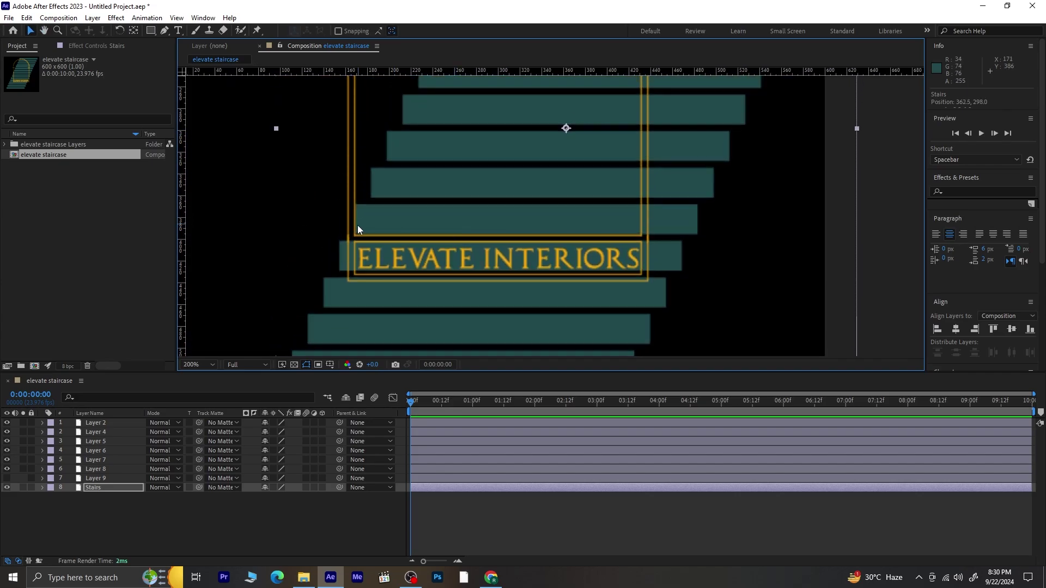
scroll(483, 147, up, 2)
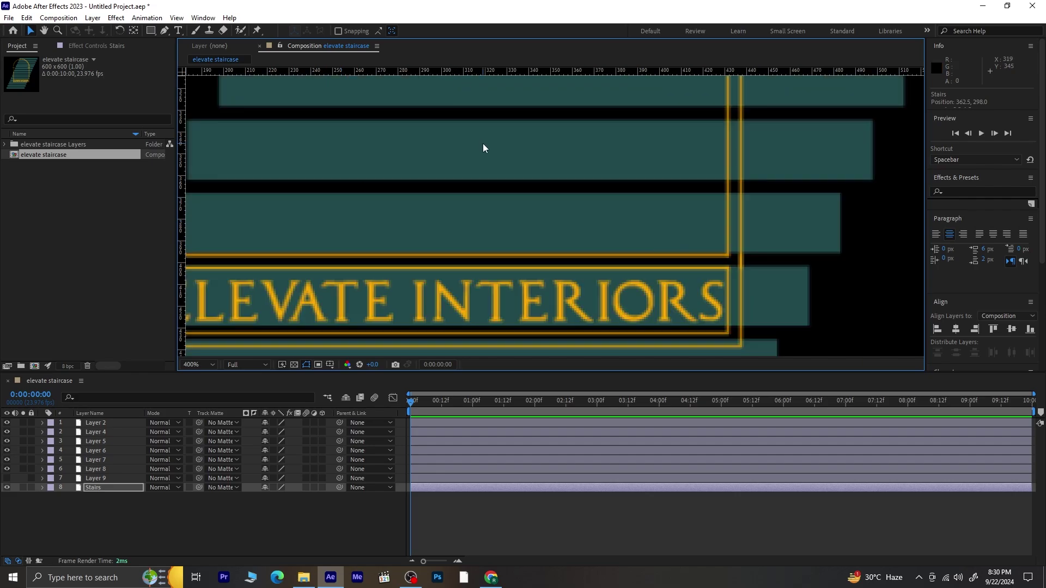
scroll(482, 147, down, 4)
Step: Place a vertical guide at about 197 and a horizontal guide at about 326 as references on a stair edge
click(191, 223)
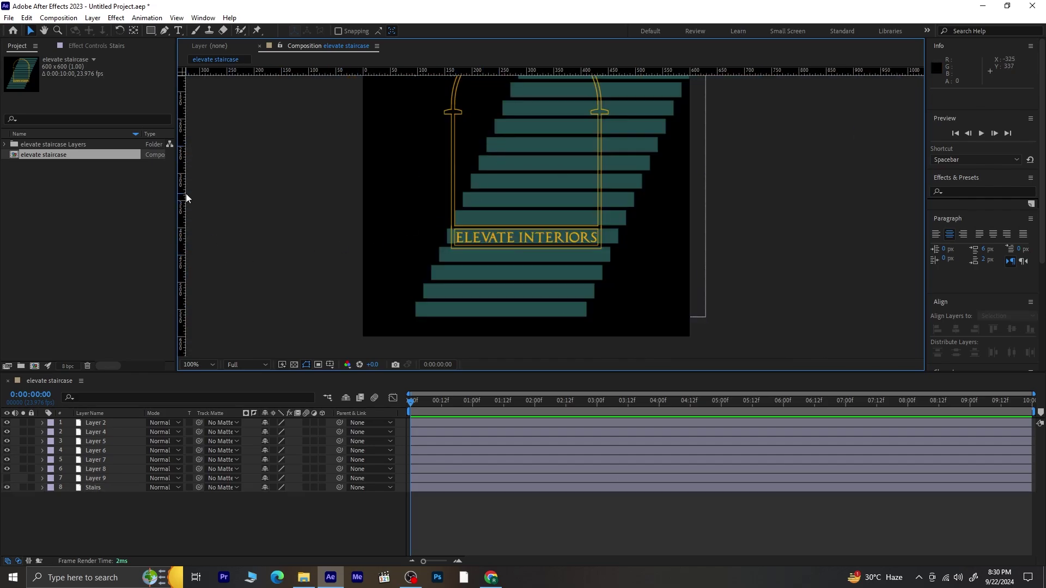
drag(184, 194, 470, 262)
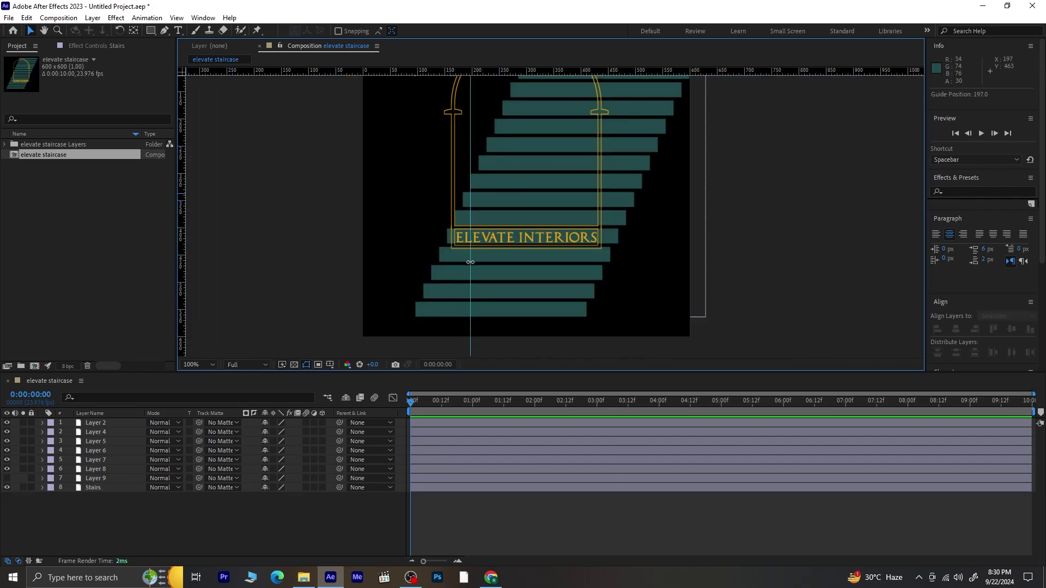
drag(540, 75, 547, 188)
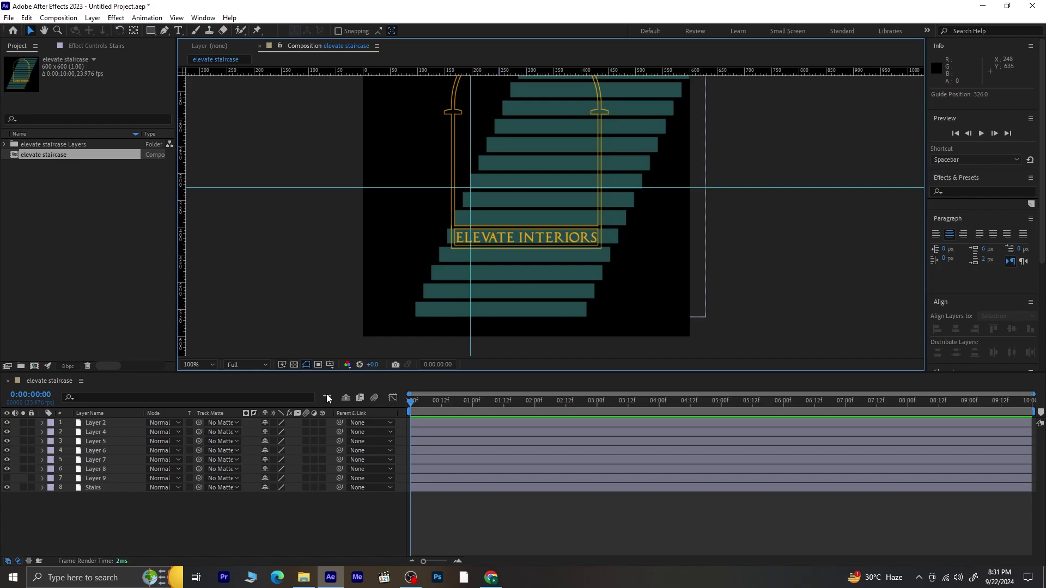
Step: Keyframe the Stairs layer's Position at the start and move it diagonally up to 406.5, 196.0 at 0:00:01:16
click(102, 489)
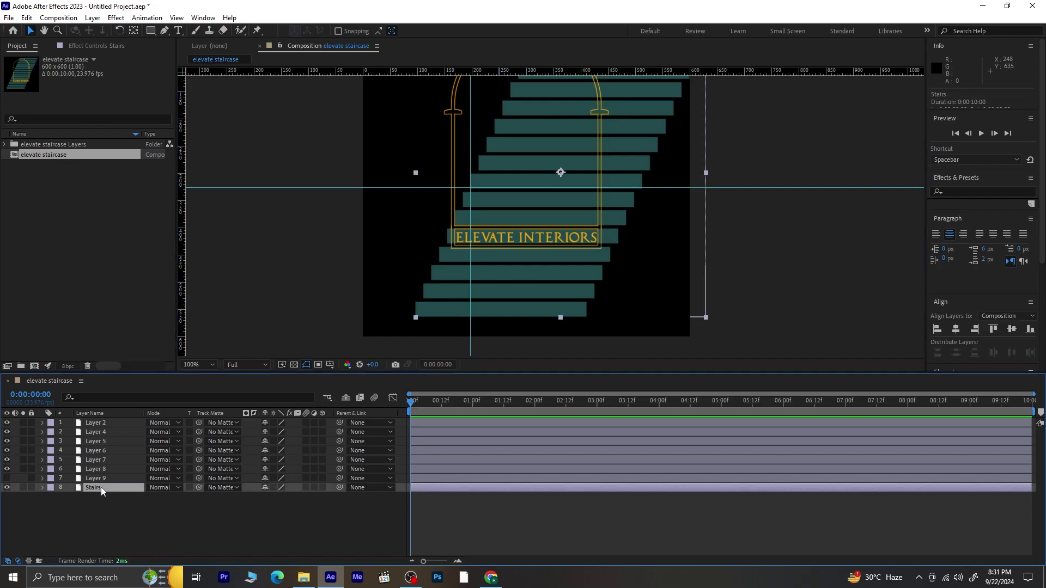
key(p)
click(70, 498)
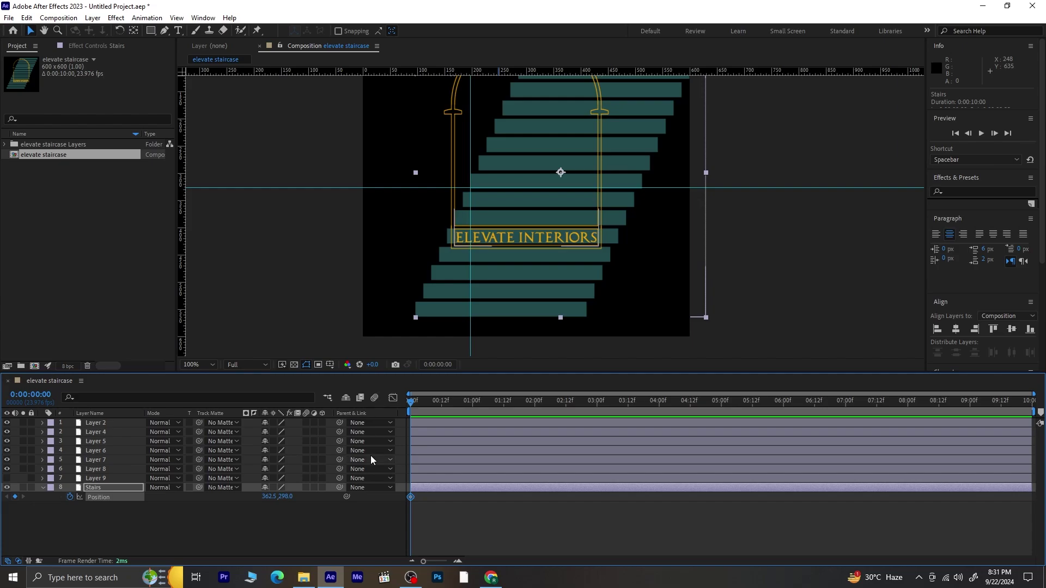
key(shift+Page_Down)
key(shift+Page_Down)
key(shift+Page_Down)
key(shift+Page_Down)
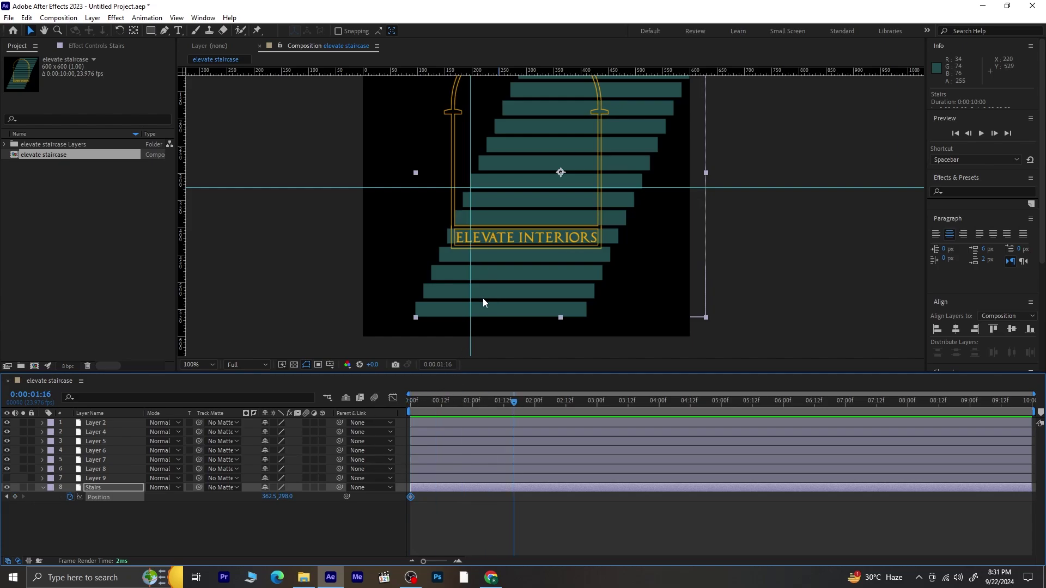
drag(478, 312, 502, 256)
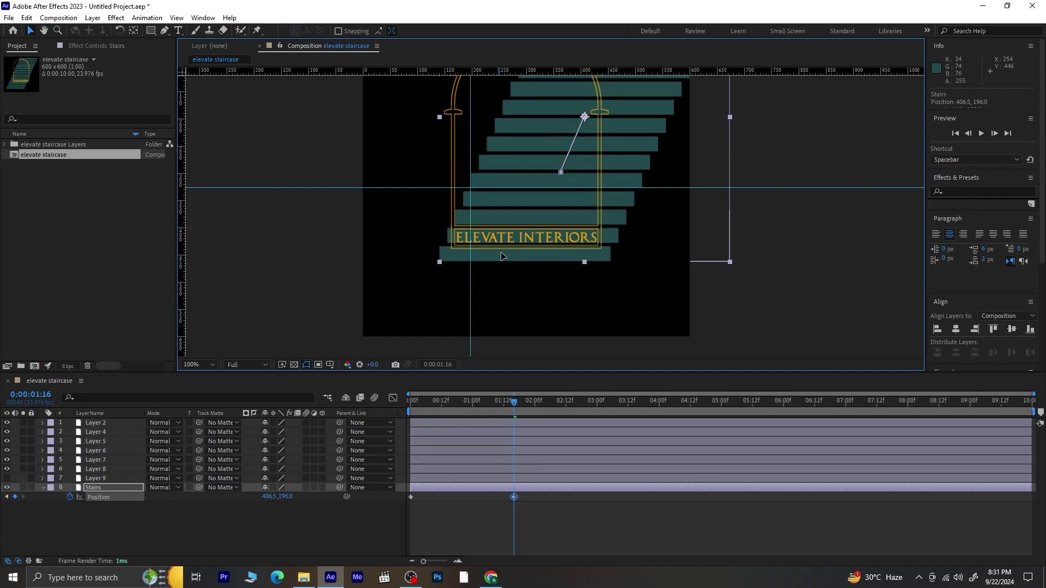
Step: Preview the stairs' diagonal movement from the start of the composition
key(comma)
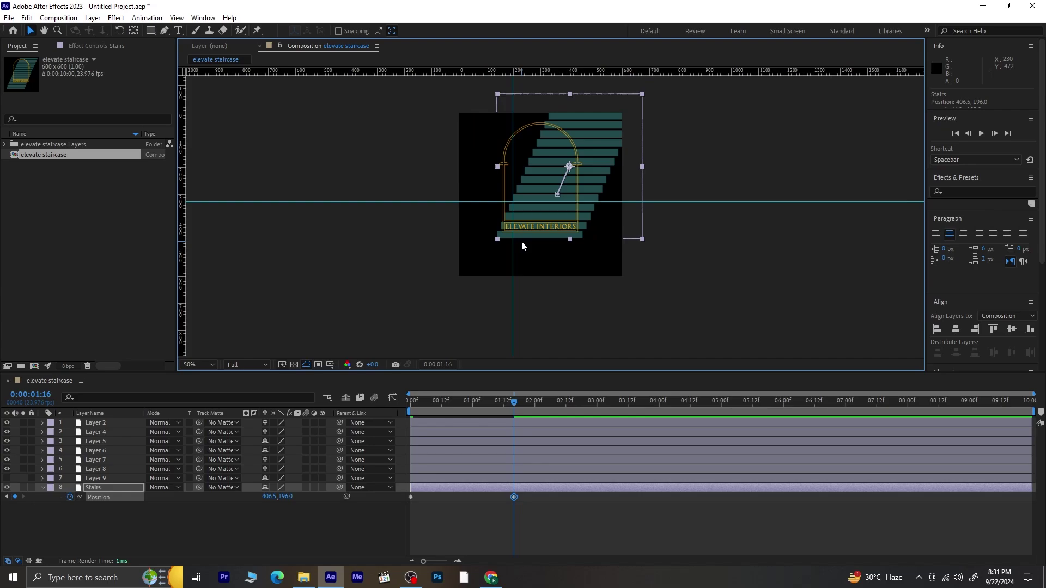
key(space)
click(433, 403)
key(Home)
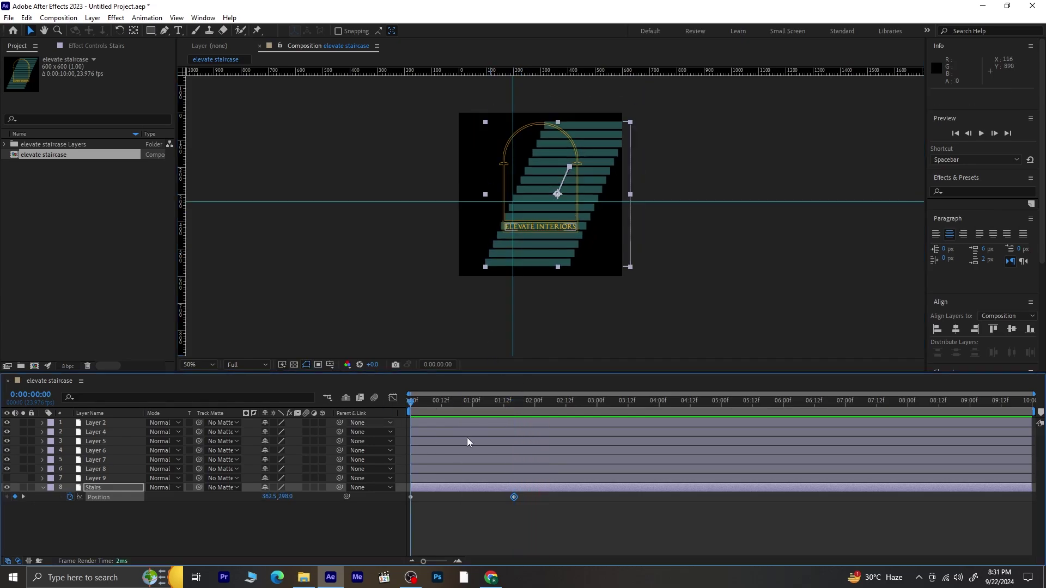
key(space)
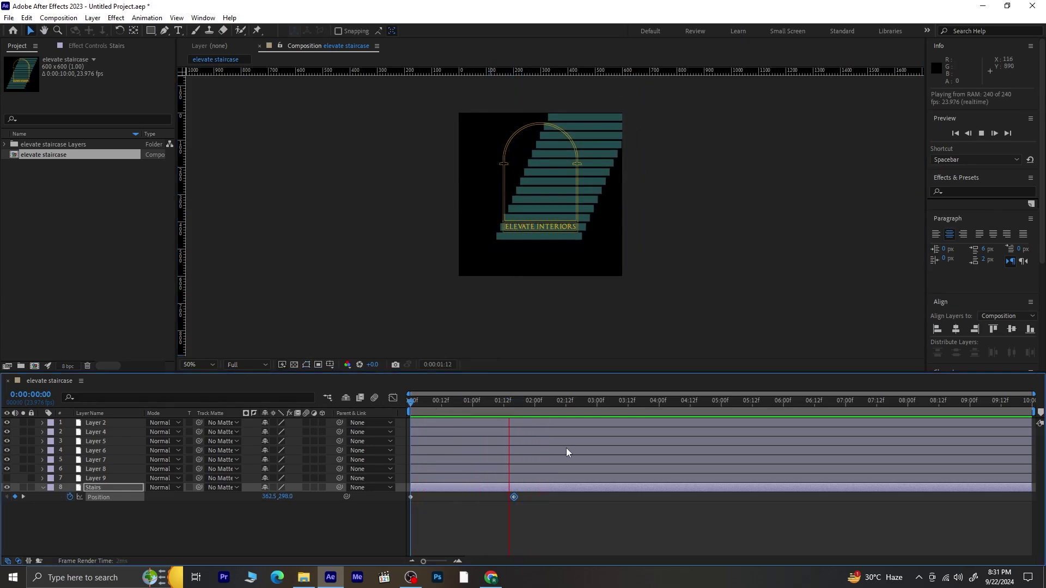
Step: Adjust the Stairs Position keyframe at 0:00:01:16 to 420.5, 162.0, lining the steps up with the guides
drag(554, 403, 519, 421)
click(6, 497)
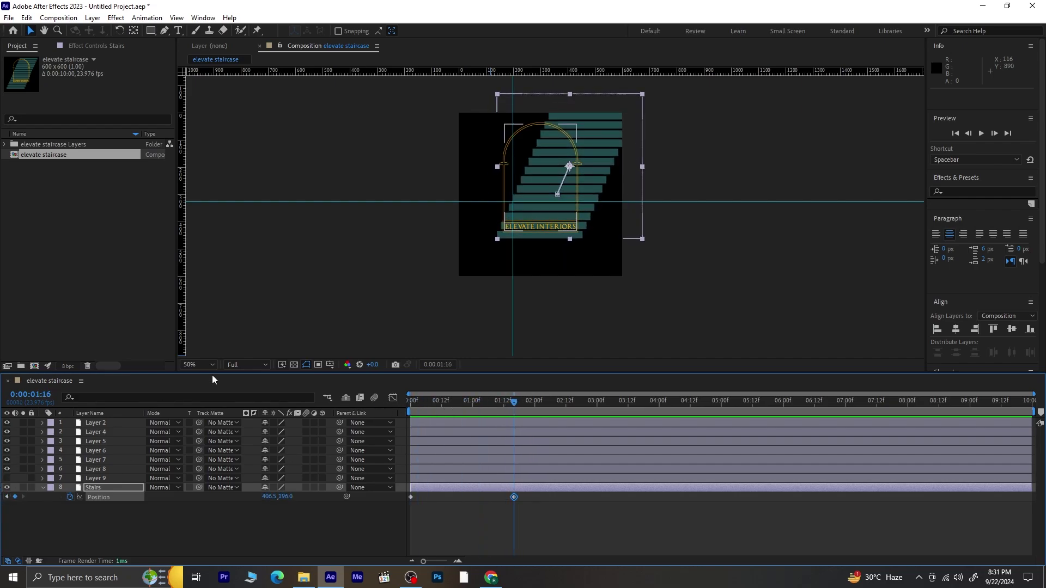
key(/)
drag(516, 210, 466, 244)
key(Up)
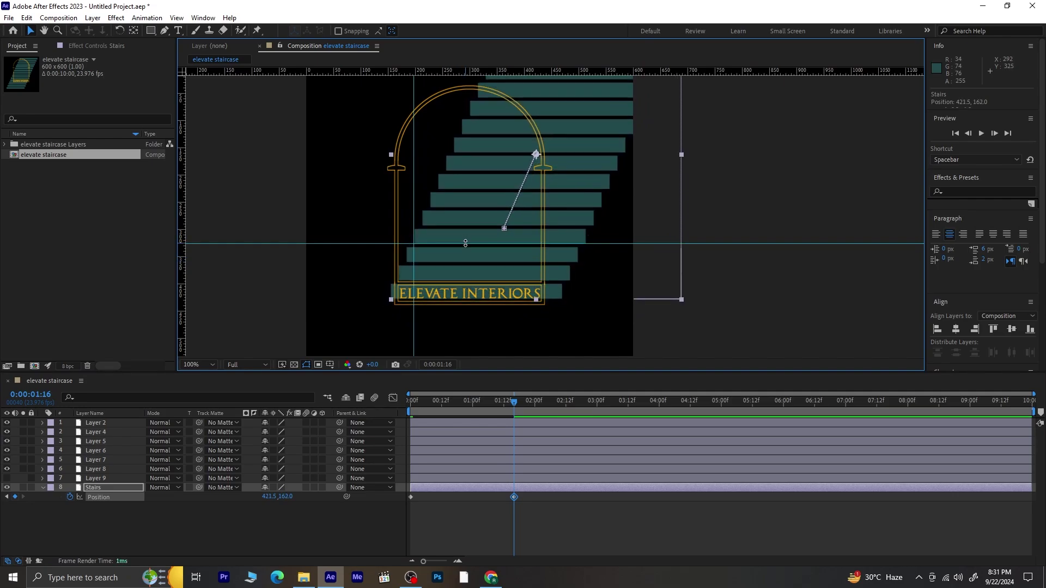
key(Left)
click(450, 519)
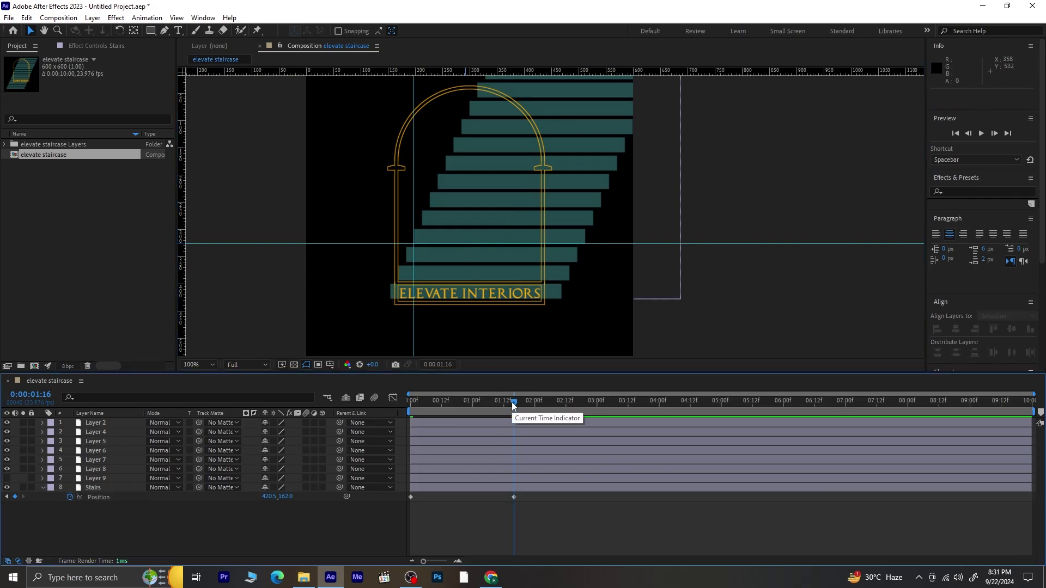
Step: Play the adjusted stairs animation from the start and return the time indicator to 0:00:01:16
key(Home)
key(space)
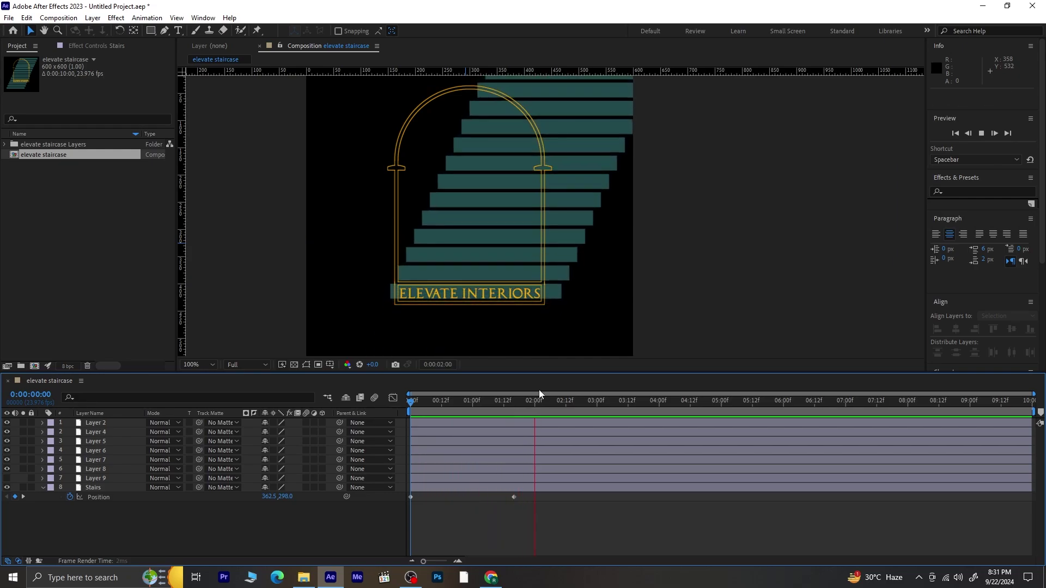
drag(532, 402, 516, 416)
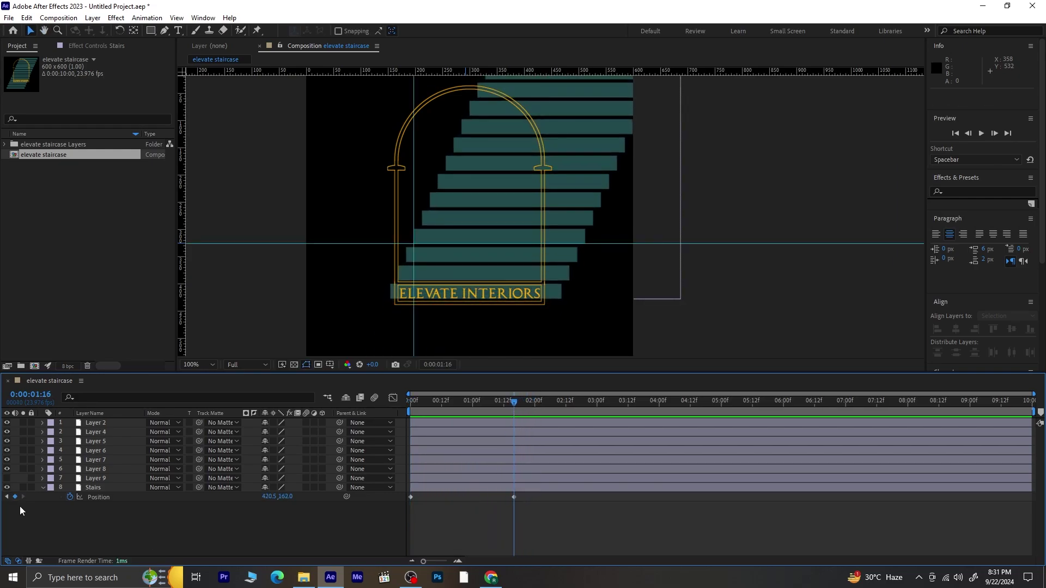
Step: Make Layer 9 with the filled arch visible and undo the trial track matte change
click(100, 478)
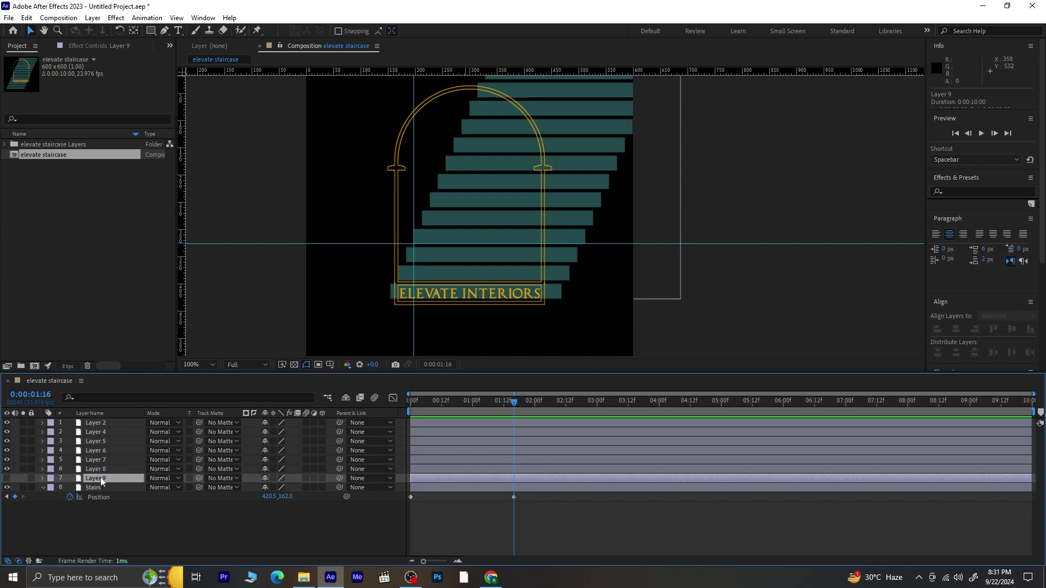
click(7, 478)
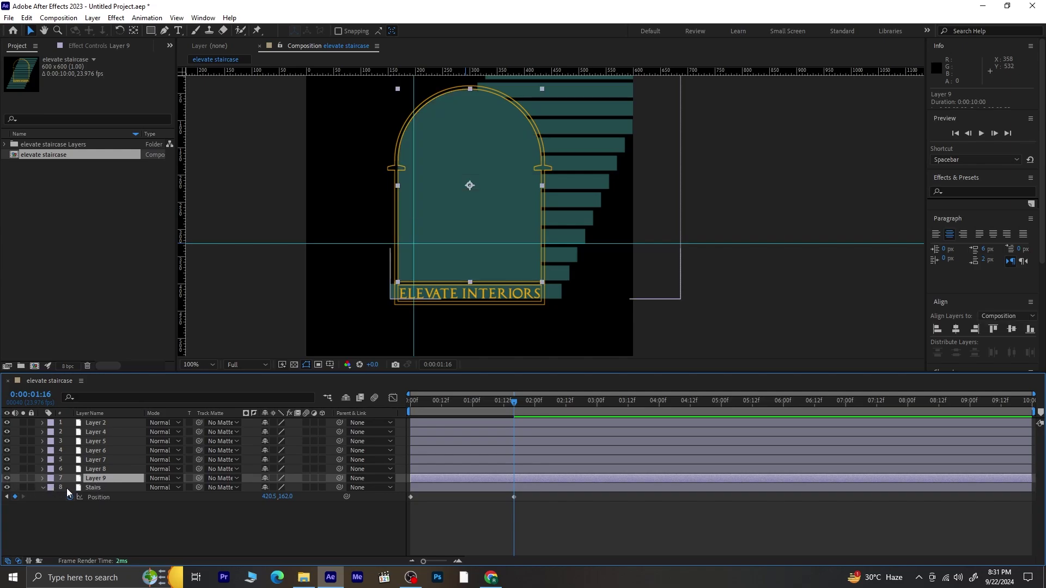
click(43, 487)
click(113, 487)
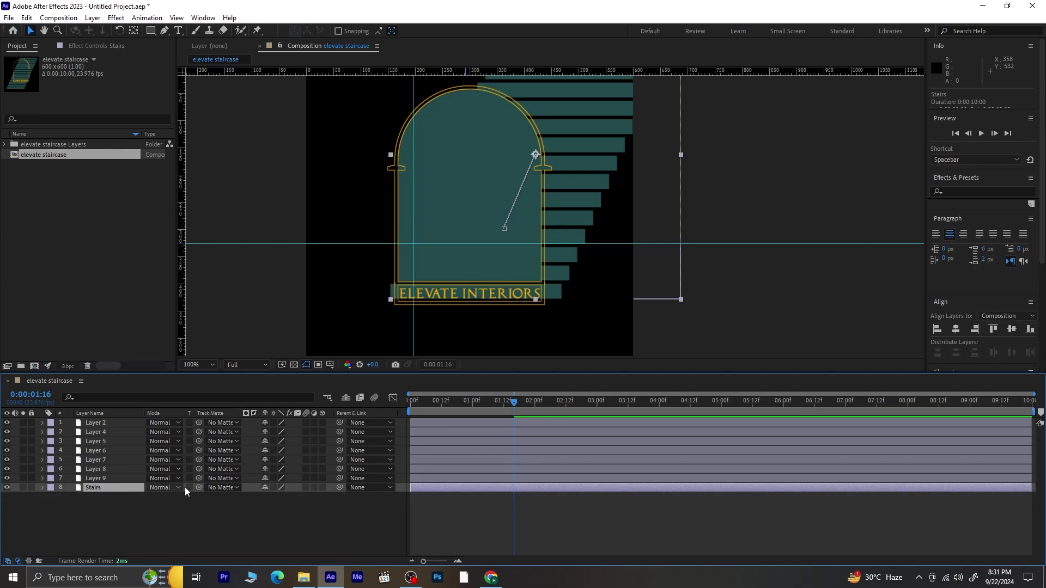
key(ctrl+z)
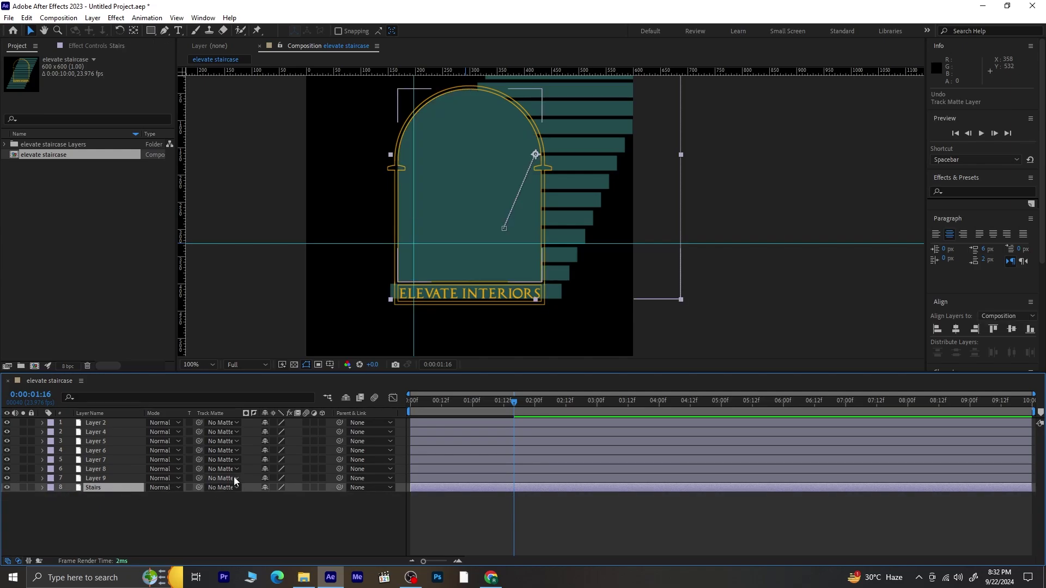
Step: Rename Layer 9 as mask
right_click(109, 477)
click(136, 457)
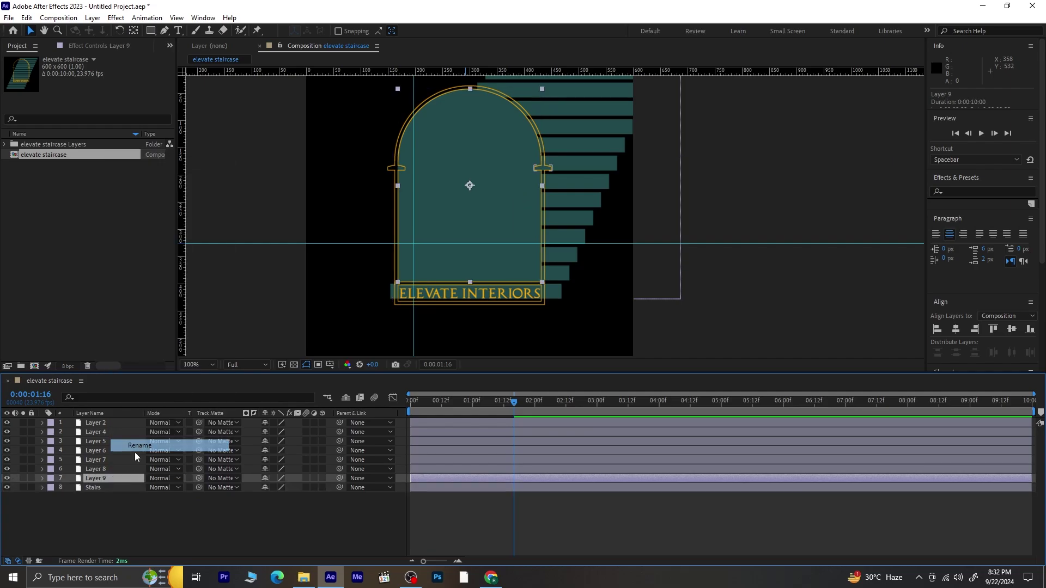
text(mask)
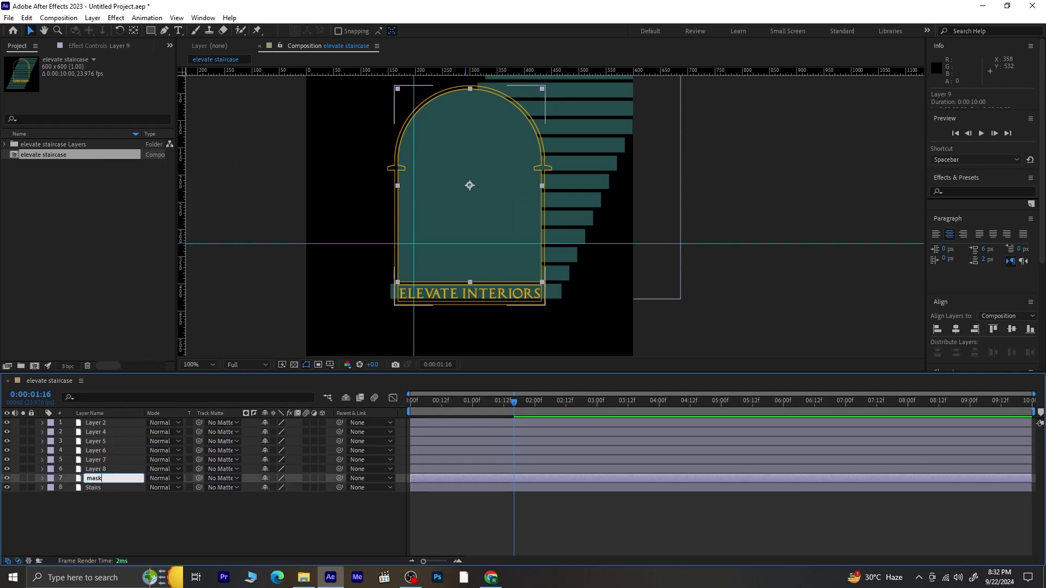
click(155, 493)
Step: Set the mask layer as the track matte of the Stairs layer and preview the animation from the start
click(90, 487)
click(224, 488)
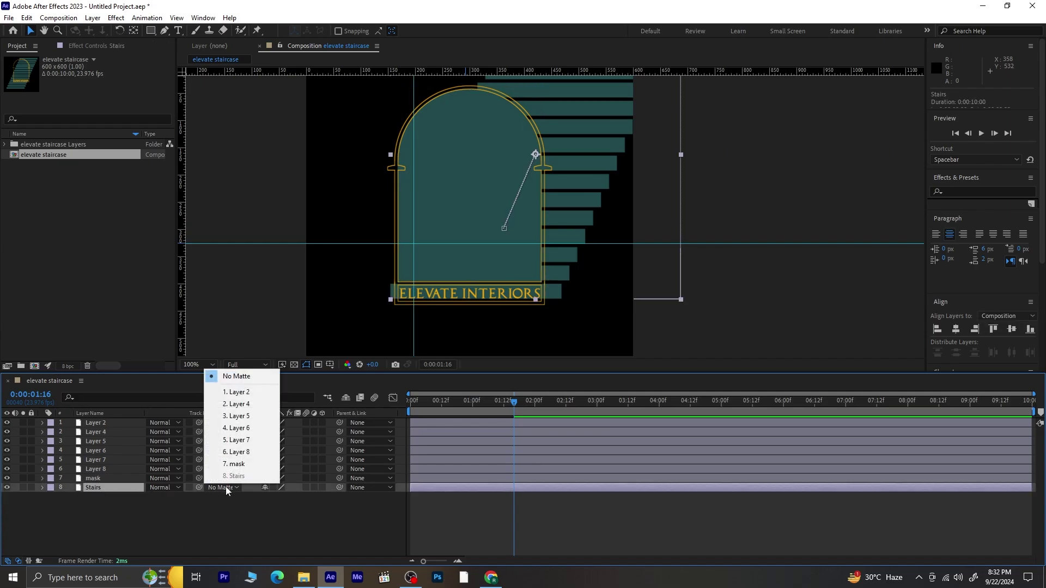
click(240, 465)
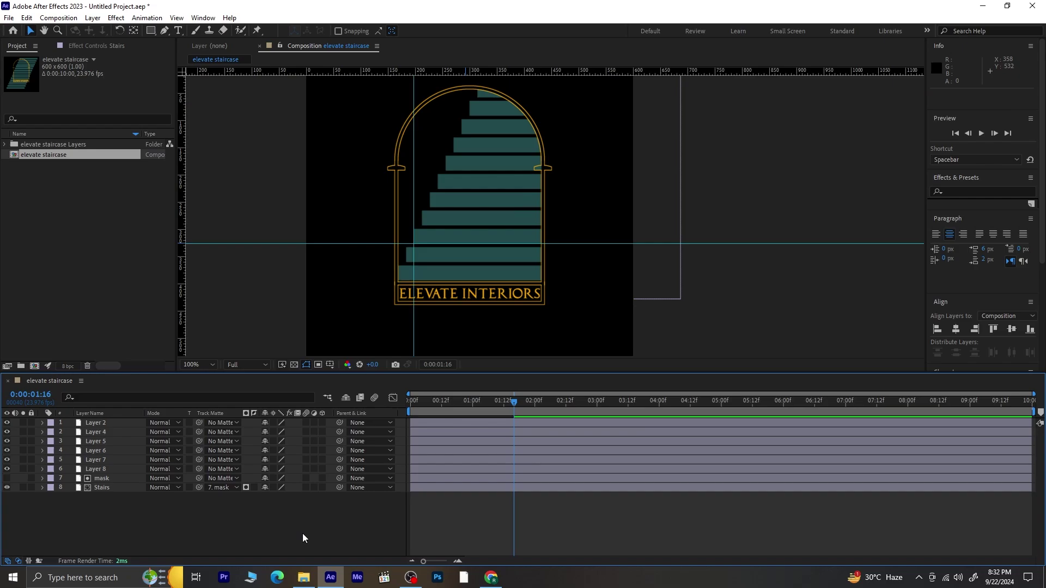
drag(517, 404, 412, 402)
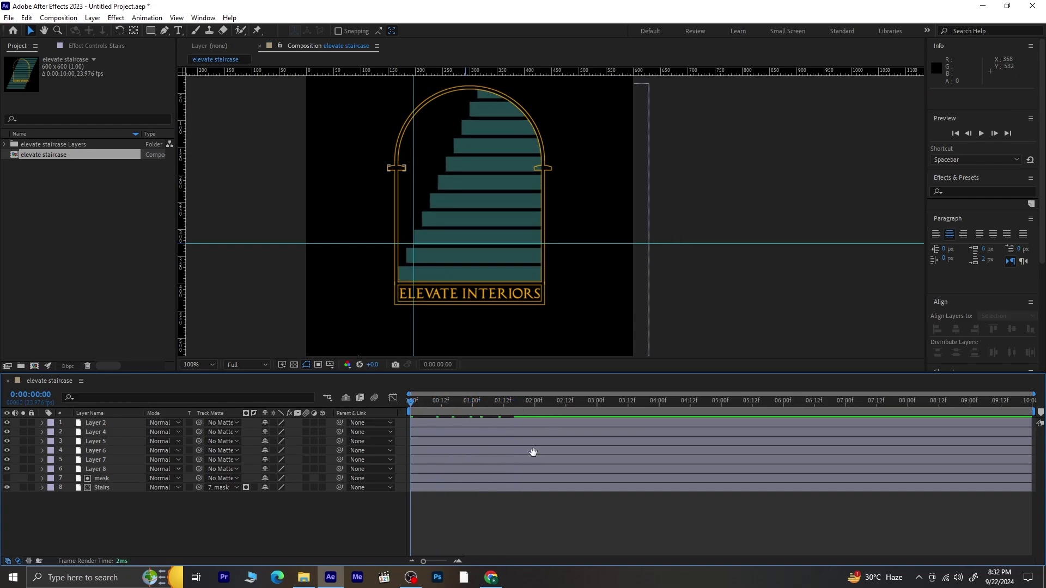
key(space)
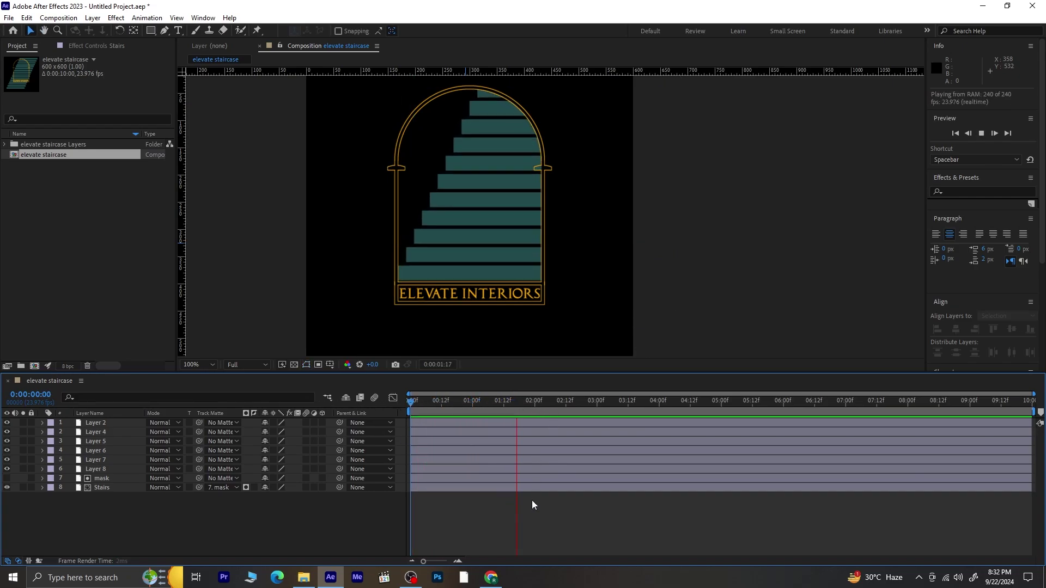
Step: Move the Stairs layer's second Position keyframe to 0:00:03:02 and preview the slower animation from the start
key(space)
key(u)
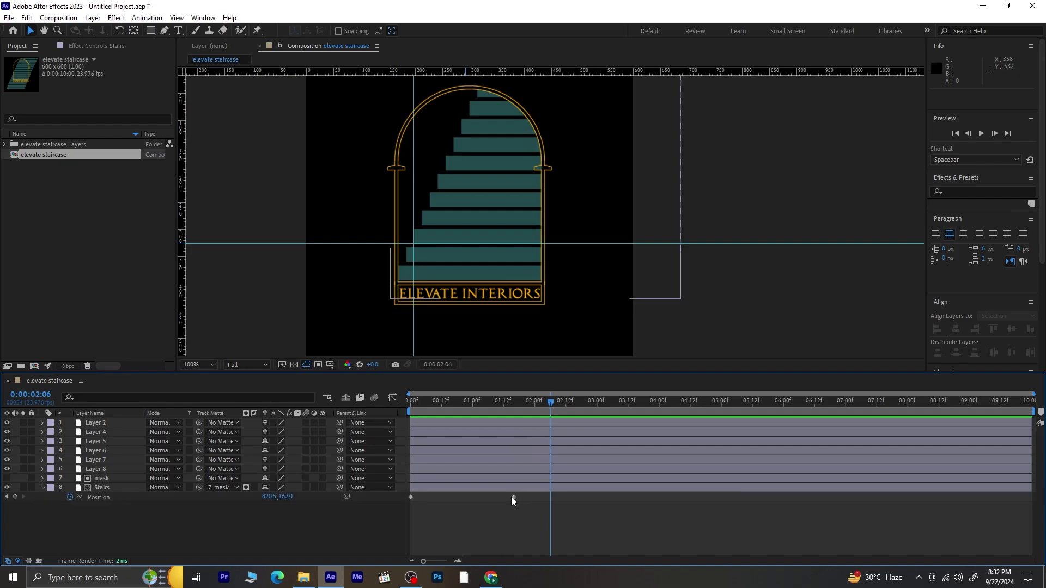
drag(515, 497, 602, 497)
key(Home)
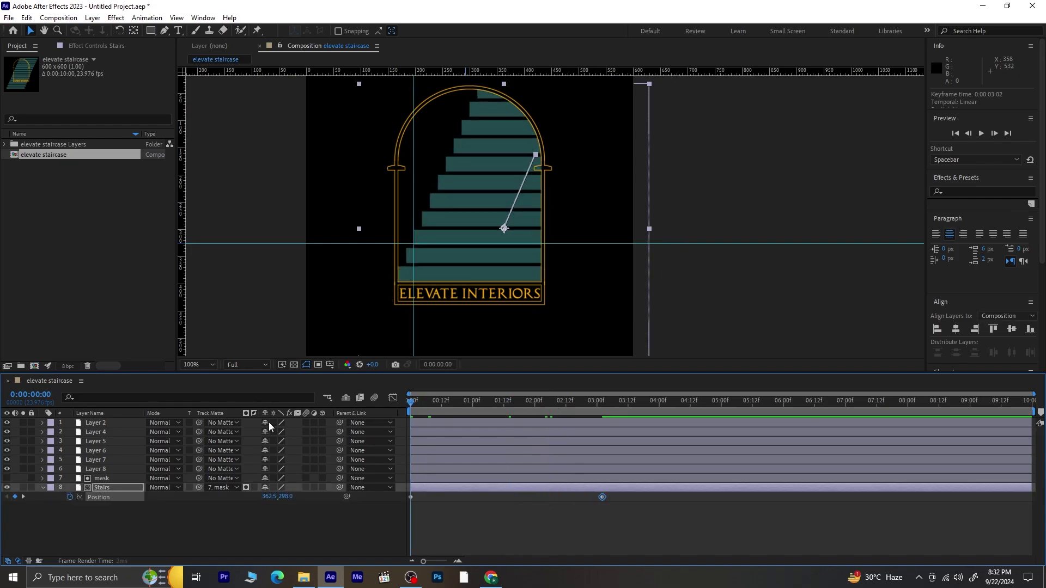
key(space)
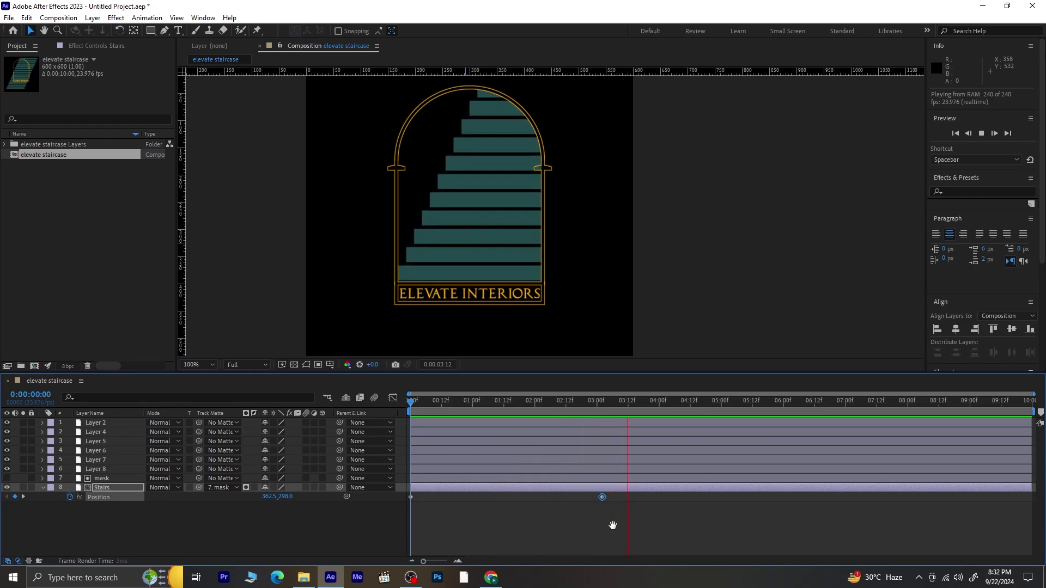
key(space)
key(Home)
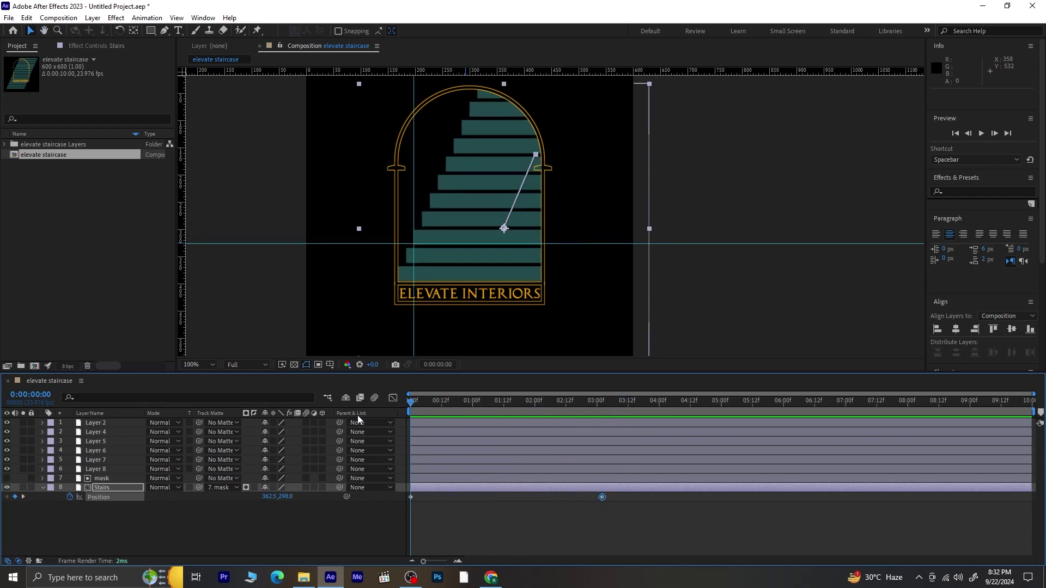
click(126, 526)
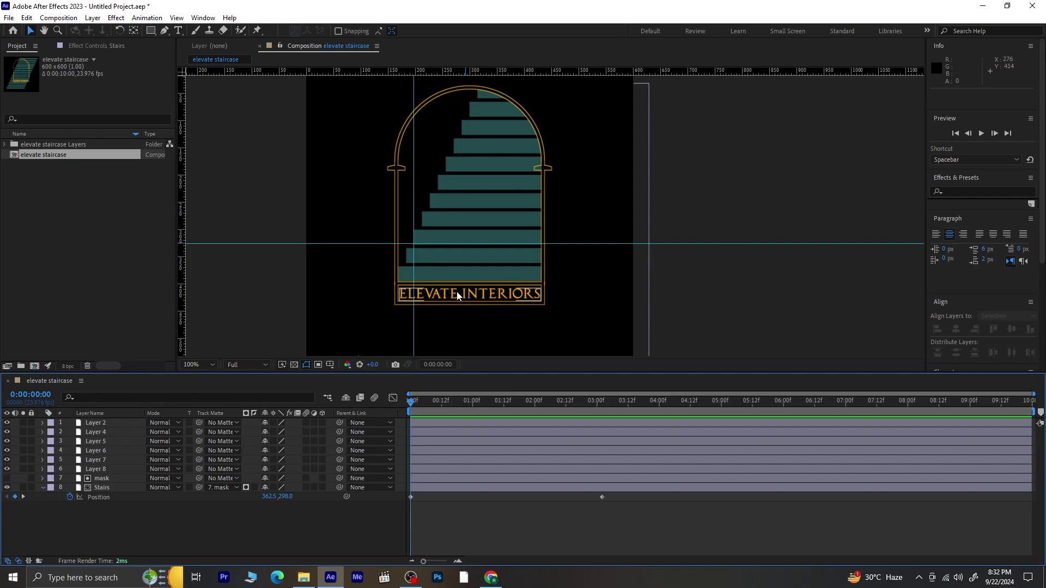
Step: Hide Layer 2, which holds the original company name lettering
click(96, 423)
click(7, 423)
click(7, 423)
click(7, 423)
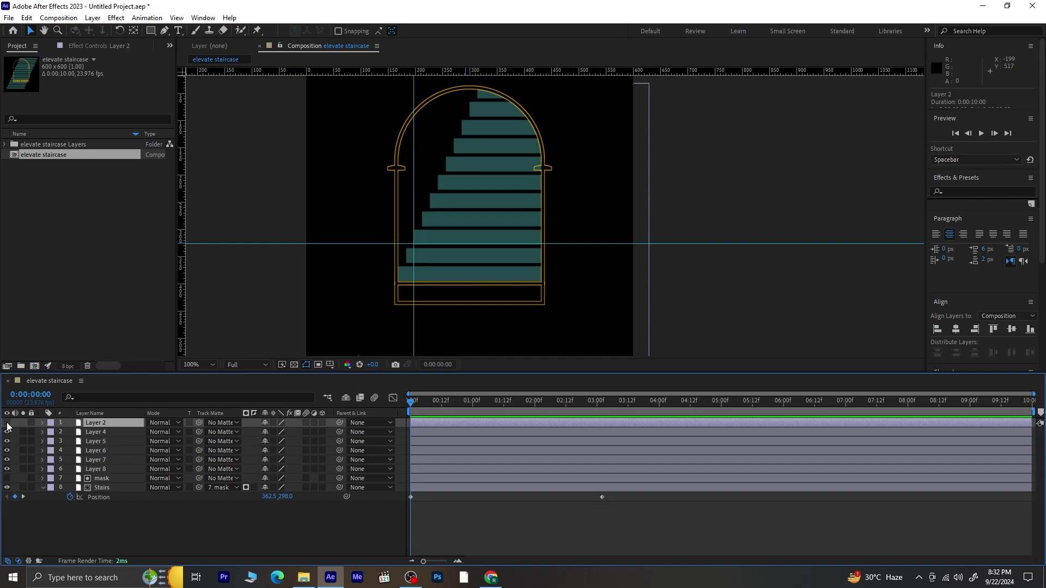
click(7, 424)
click(7, 424)
Step: Create the text layer "Elevate Interiors" and place it inside the rectangular name frame below the stairs
click(179, 31)
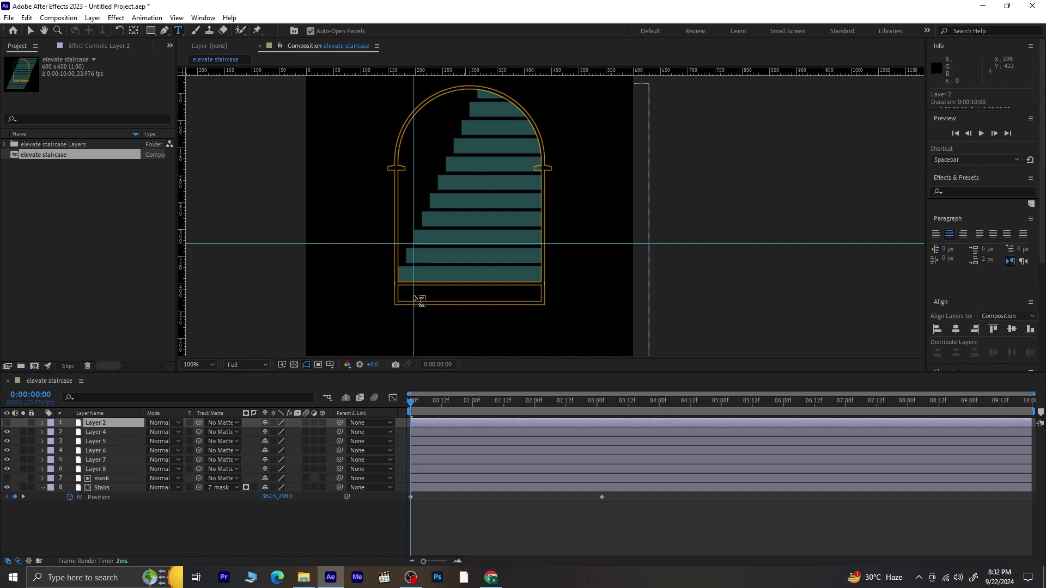
click(405, 294)
text(ELEVATE INTERIORS)
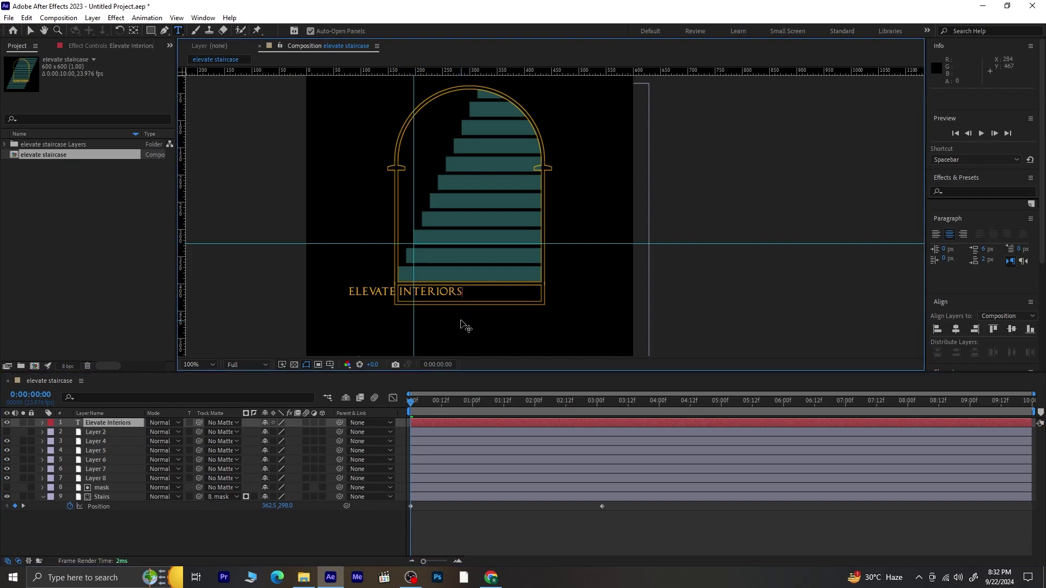
click(30, 30)
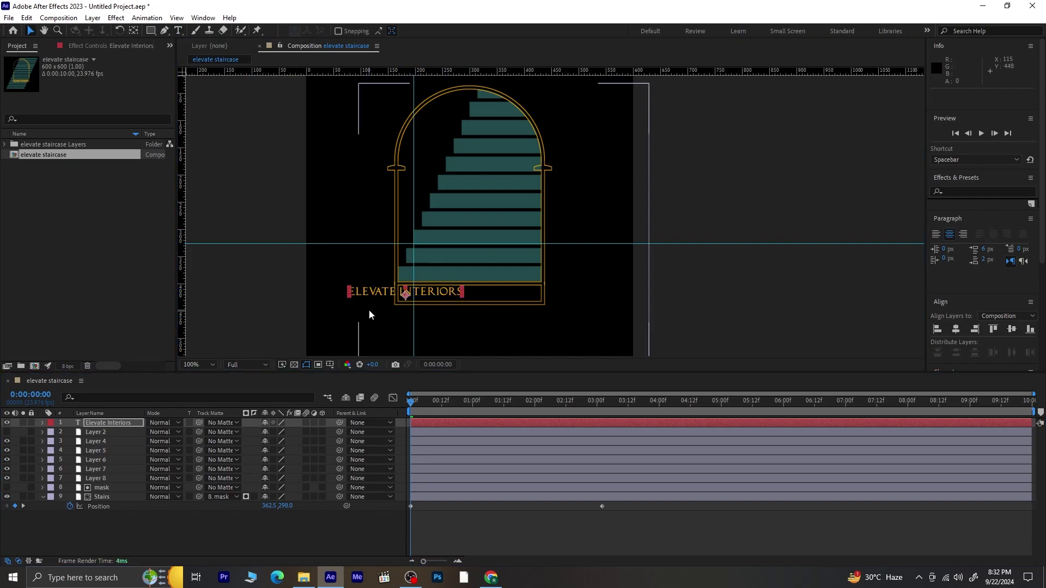
drag(422, 296, 486, 304)
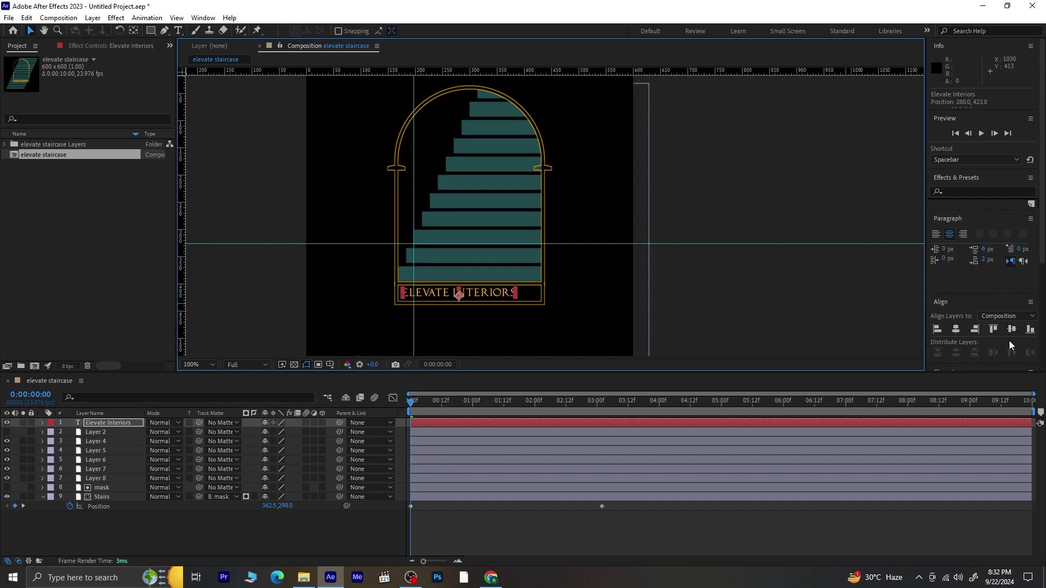
Step: Set the Elevate Interiors text size to 21 px and reposition the text within the name frame
scroll(1009, 339, down, 5)
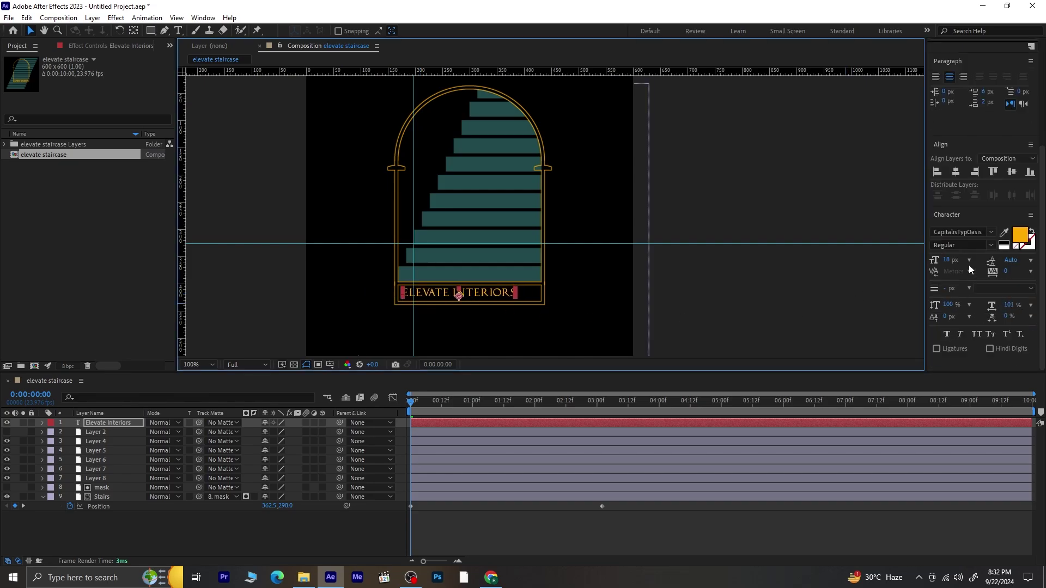
drag(949, 264, 954, 263)
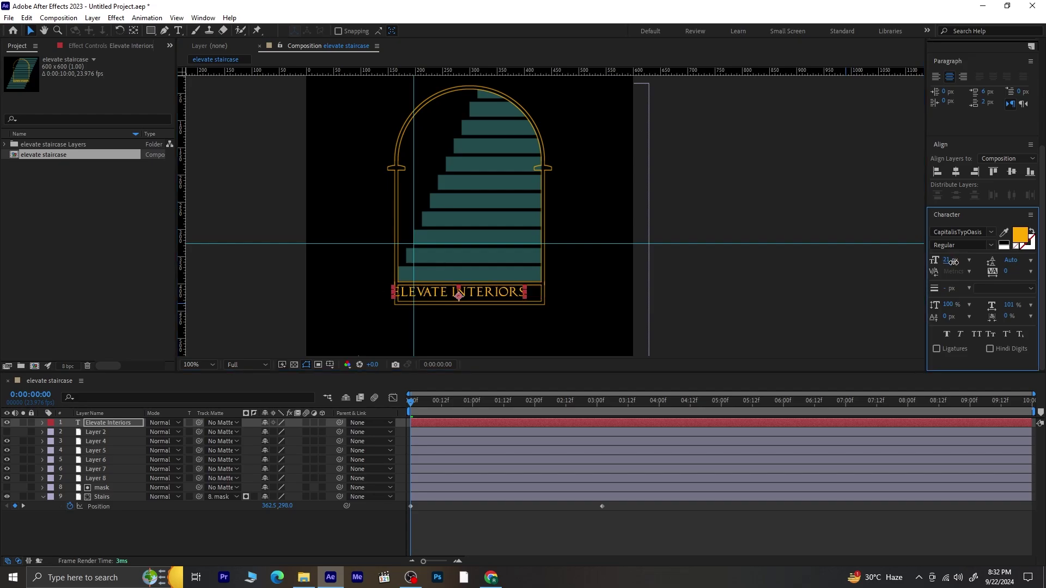
key(period)
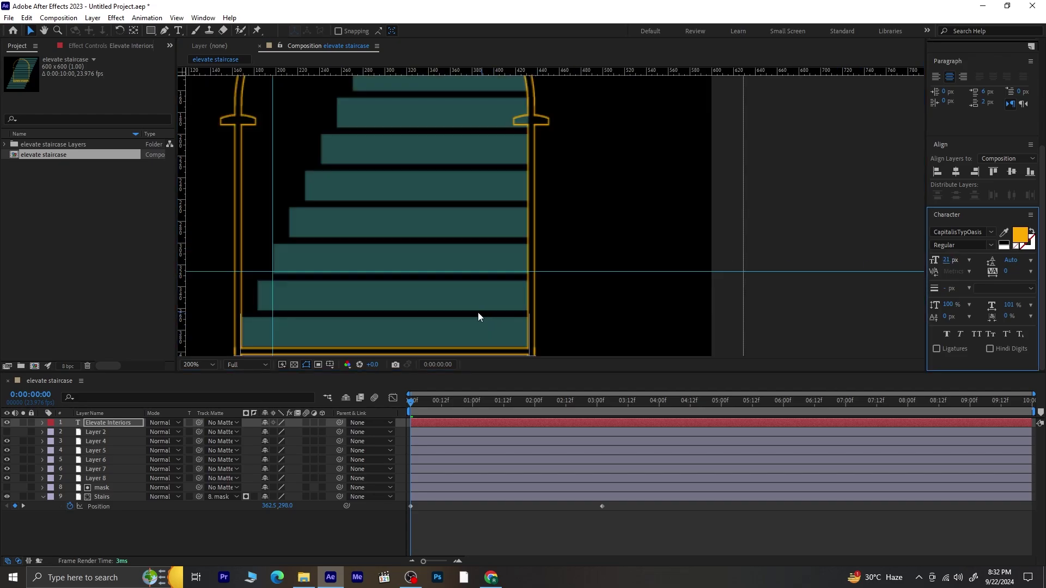
drag(478, 312, 509, 146)
key(v)
drag(475, 217, 490, 224)
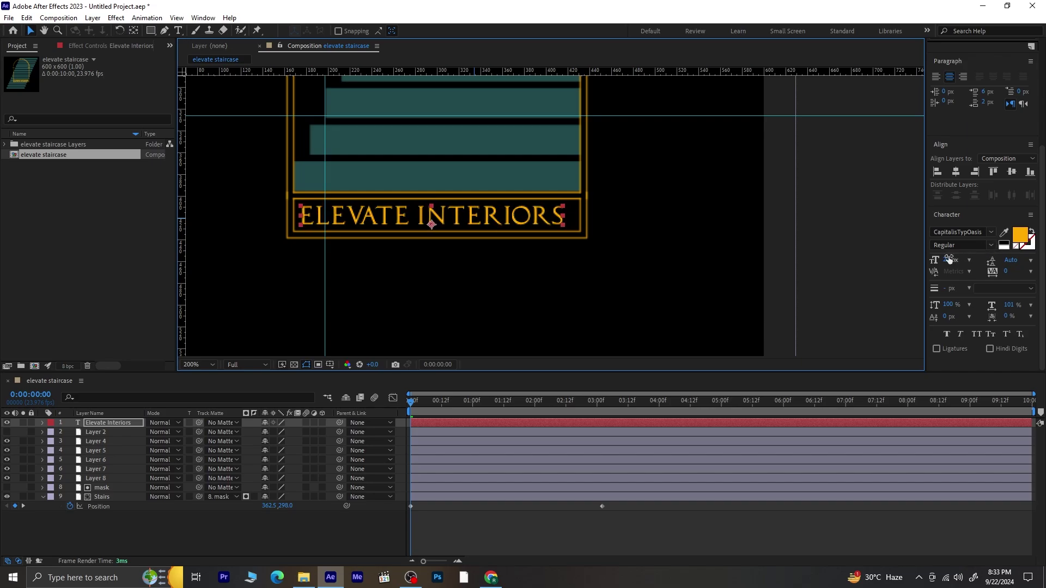
Step: Set the Elevate Interiors text size to 22 px and nudge the text right to centre it in the name frame
drag(949, 259, 951, 260)
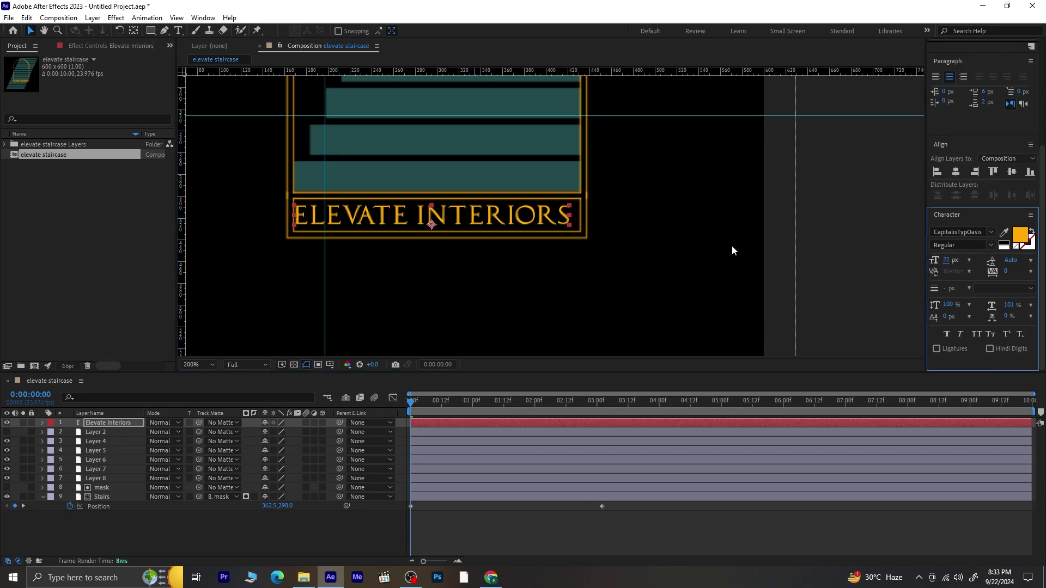
click(469, 217)
key(Right)
key(Right)
key(Right)
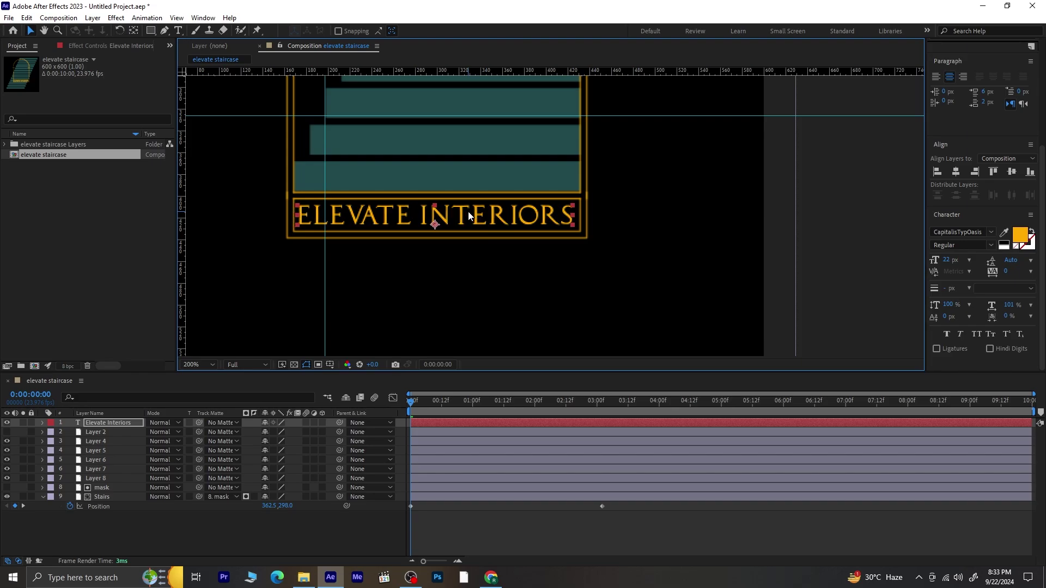
key(Right)
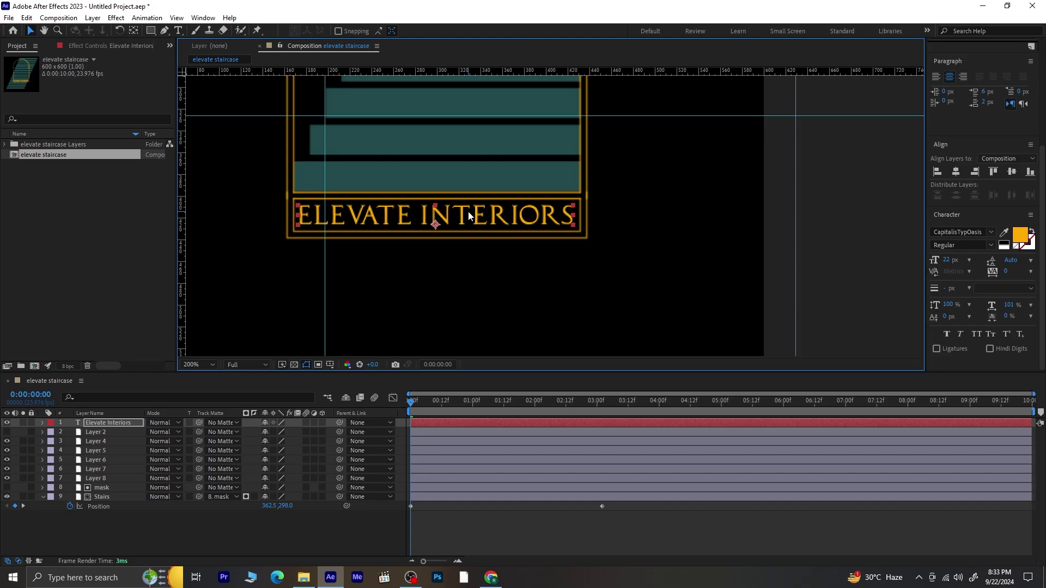
click(333, 541)
click(457, 216)
click(245, 554)
Step: Apply the Slow Fade On text animation preset to the Elevate Interiors layer at the start of the composition
scroll(291, 342, down, 2)
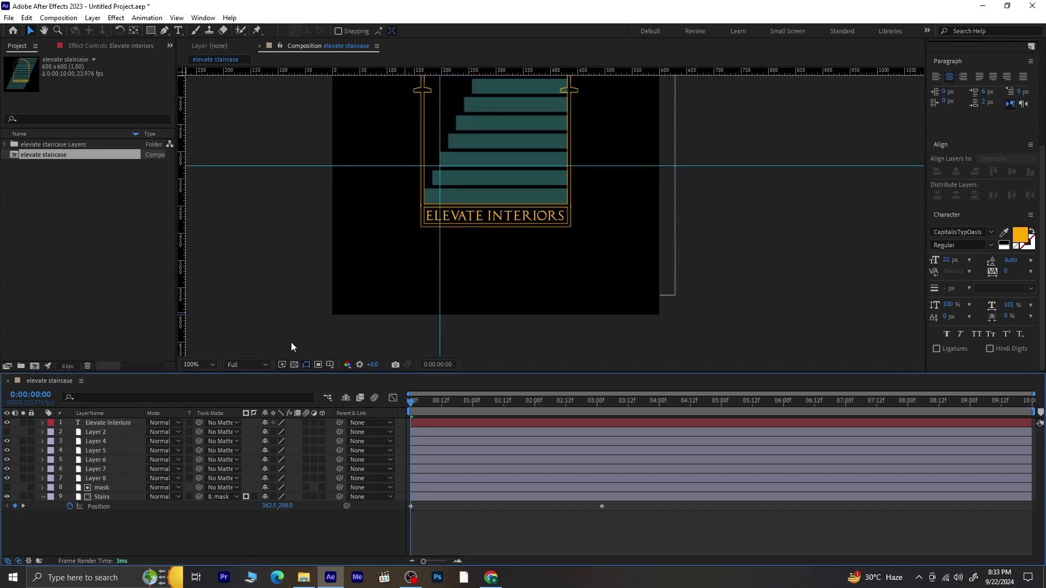
click(218, 364)
click(199, 378)
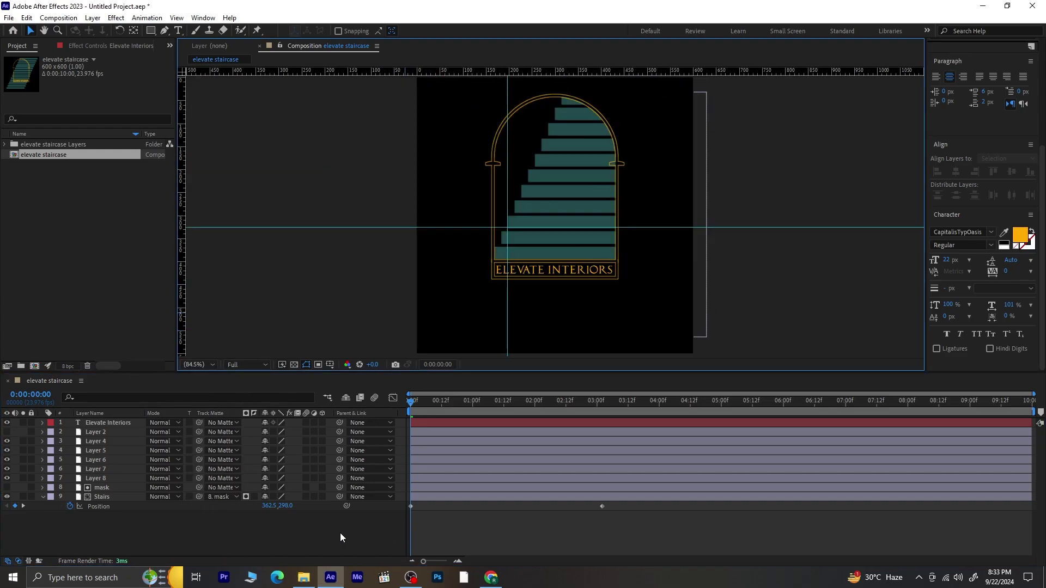
click(269, 534)
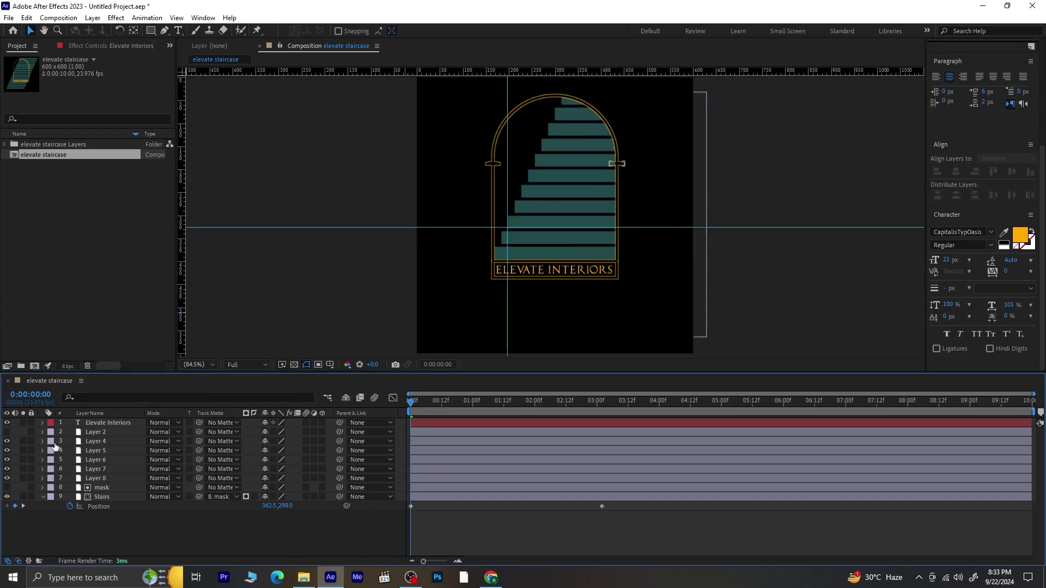
click(97, 424)
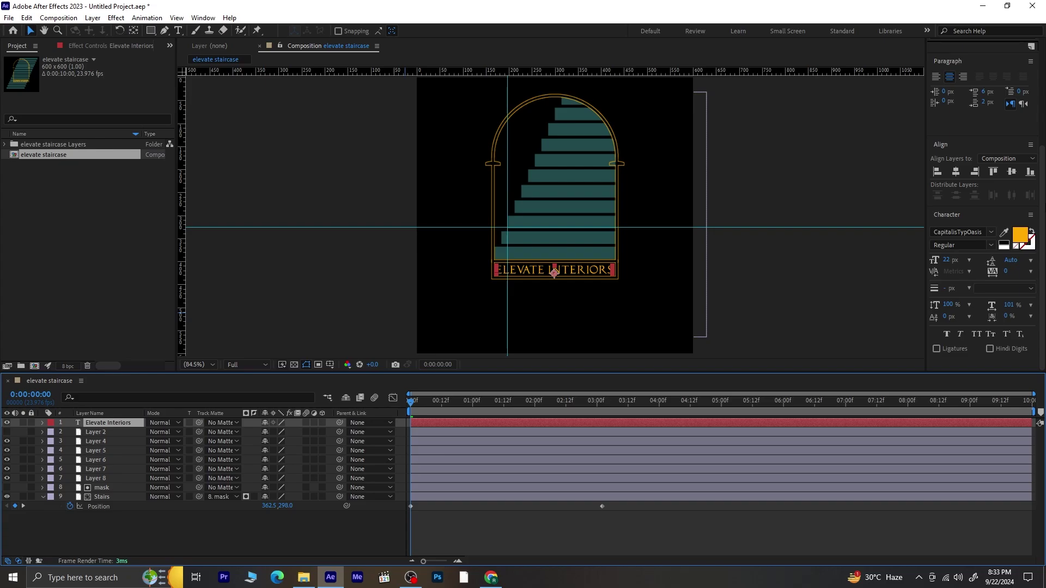
scroll(1022, 112, up, 5)
click(978, 192)
text(slow)
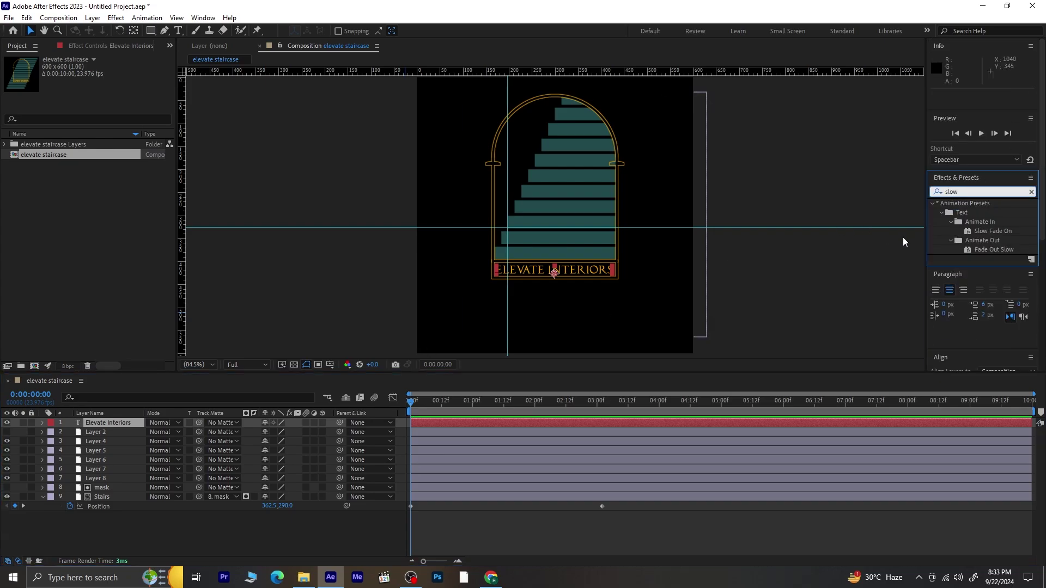
double_click(993, 232)
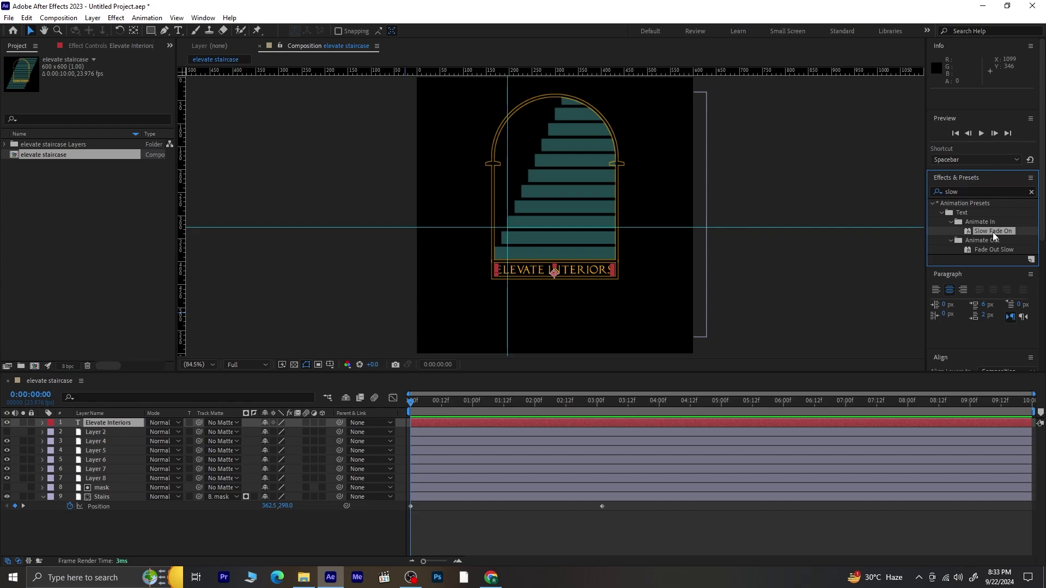
Step: Preview the text fade together with the stairs animation and replay it from the start
key(space)
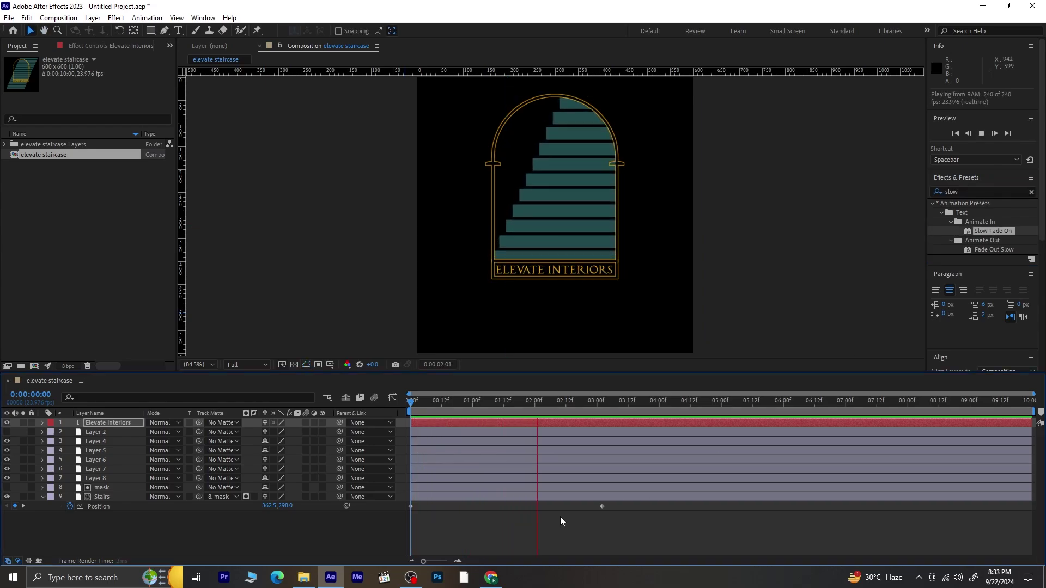
drag(579, 401, 435, 401)
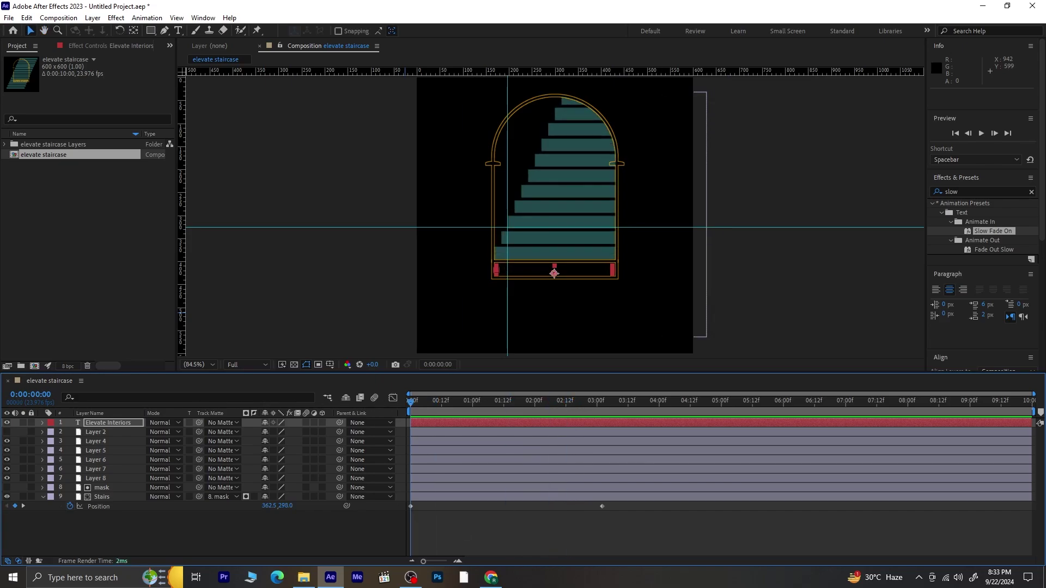
key(space)
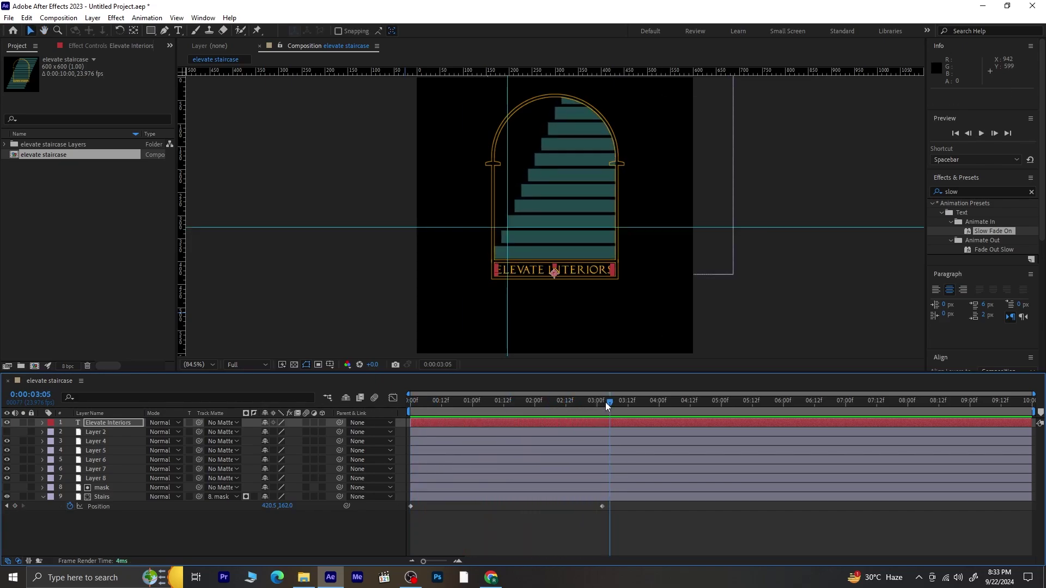
key(space)
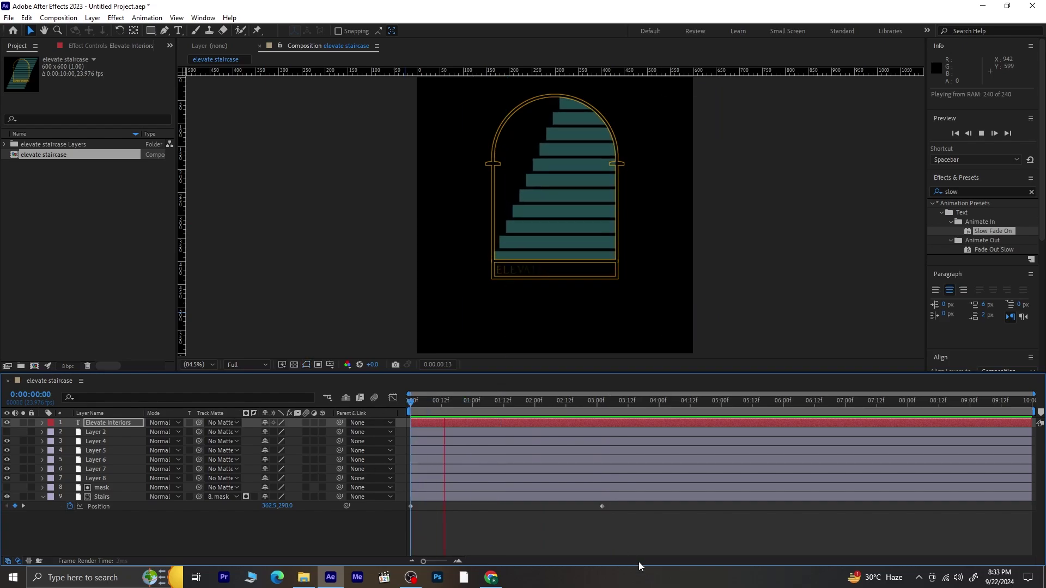